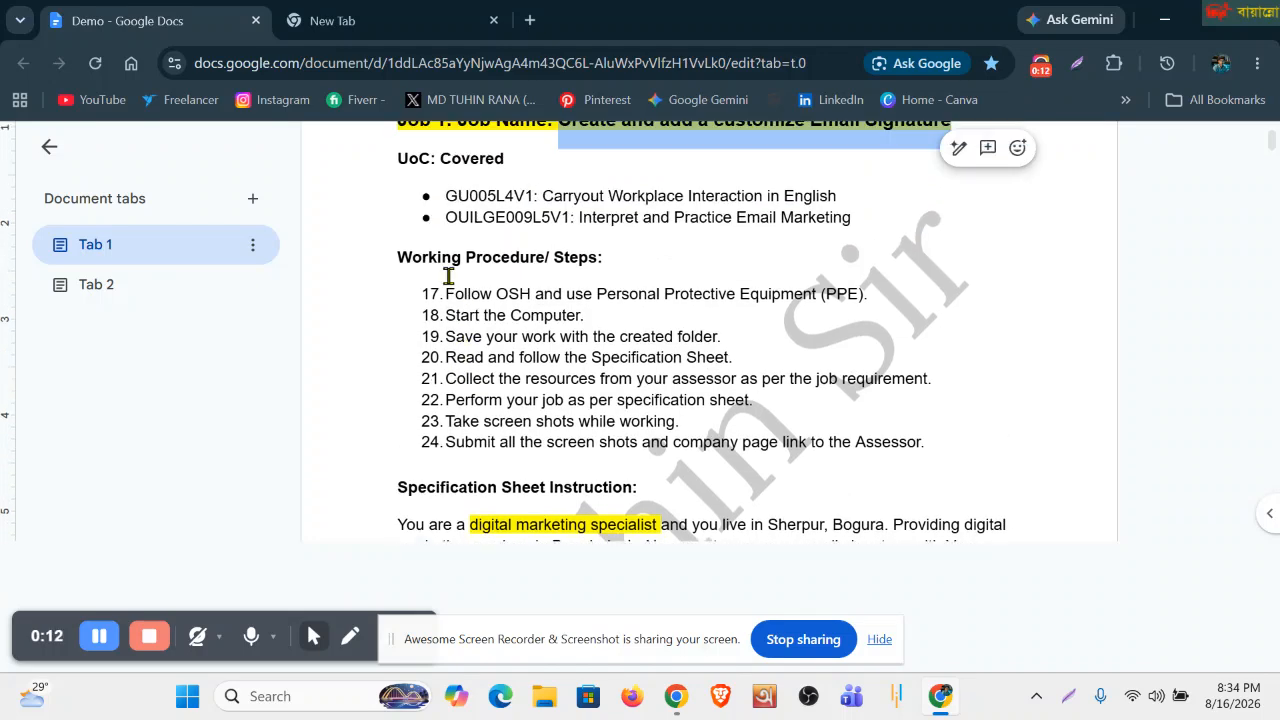
Highlight working procedure steps 17 to 19: following OSH, starting the computer and saving work.
left_click_drag(398, 257, 608, 264)
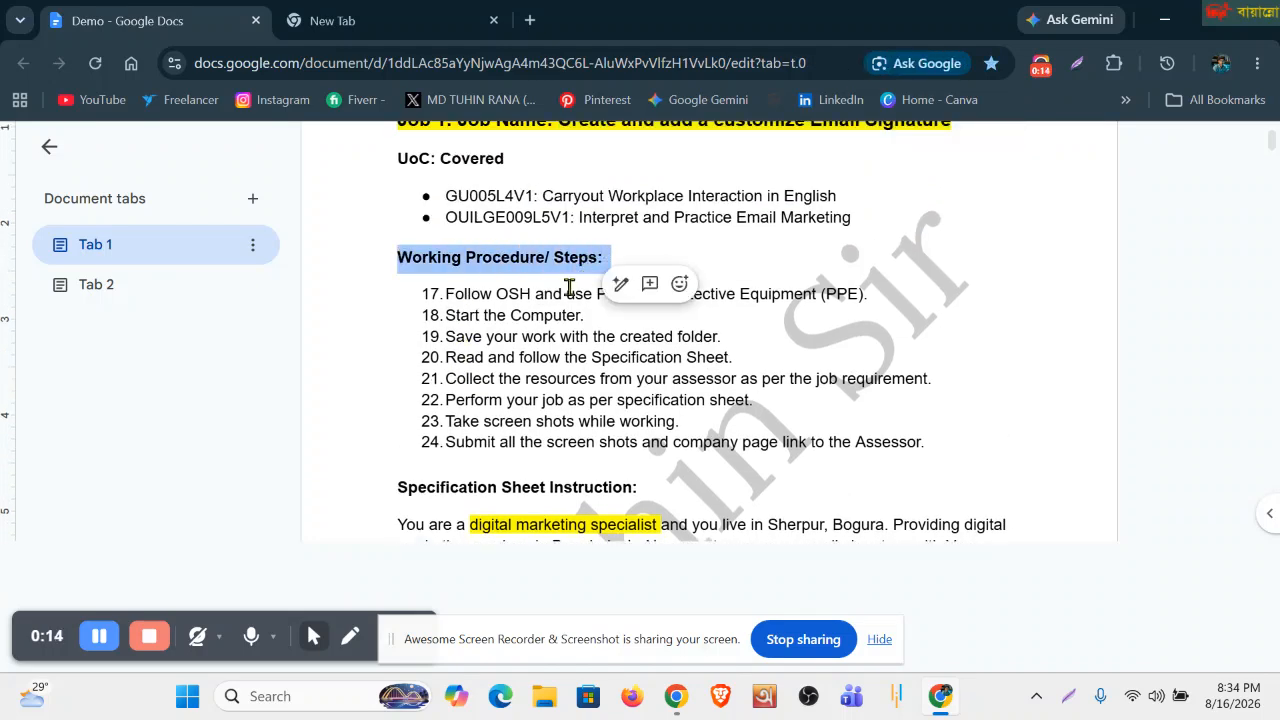
left_click(480, 294)
left_click_drag(445, 293, 862, 300)
left_click(767, 338)
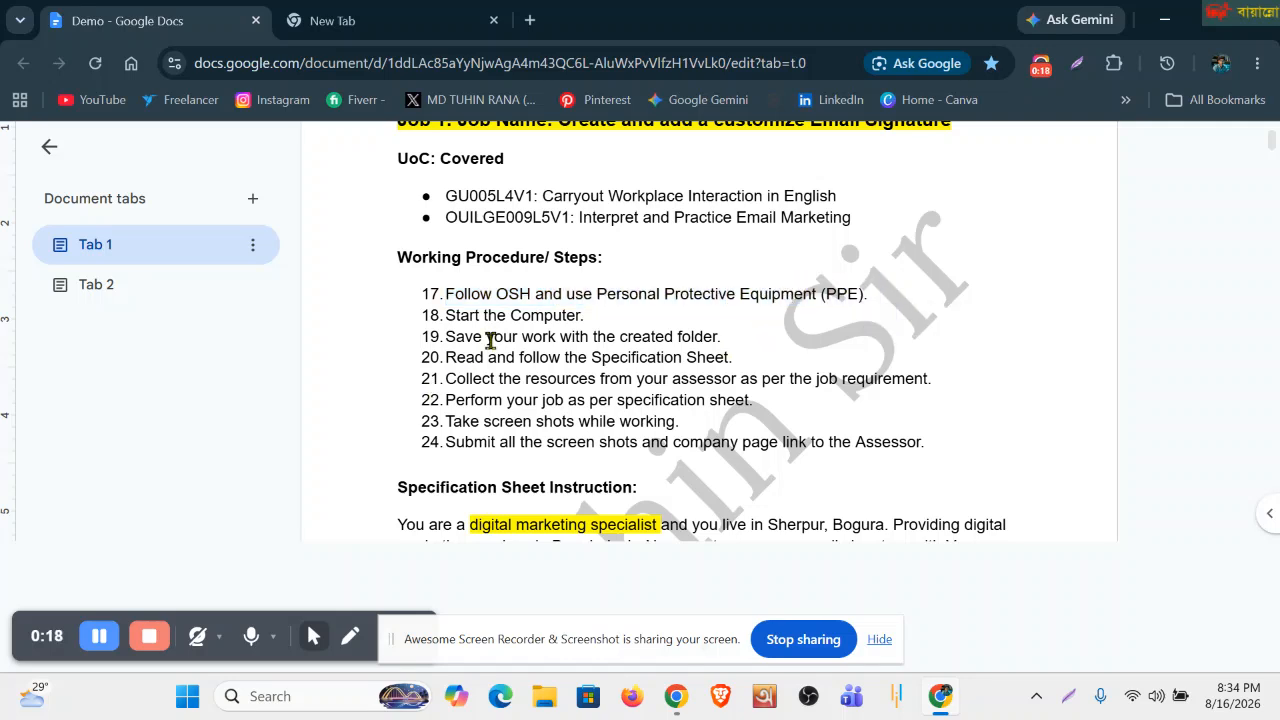
left_click_drag(586, 317, 400, 310)
left_click(476, 378)
left_click_drag(722, 337, 438, 334)
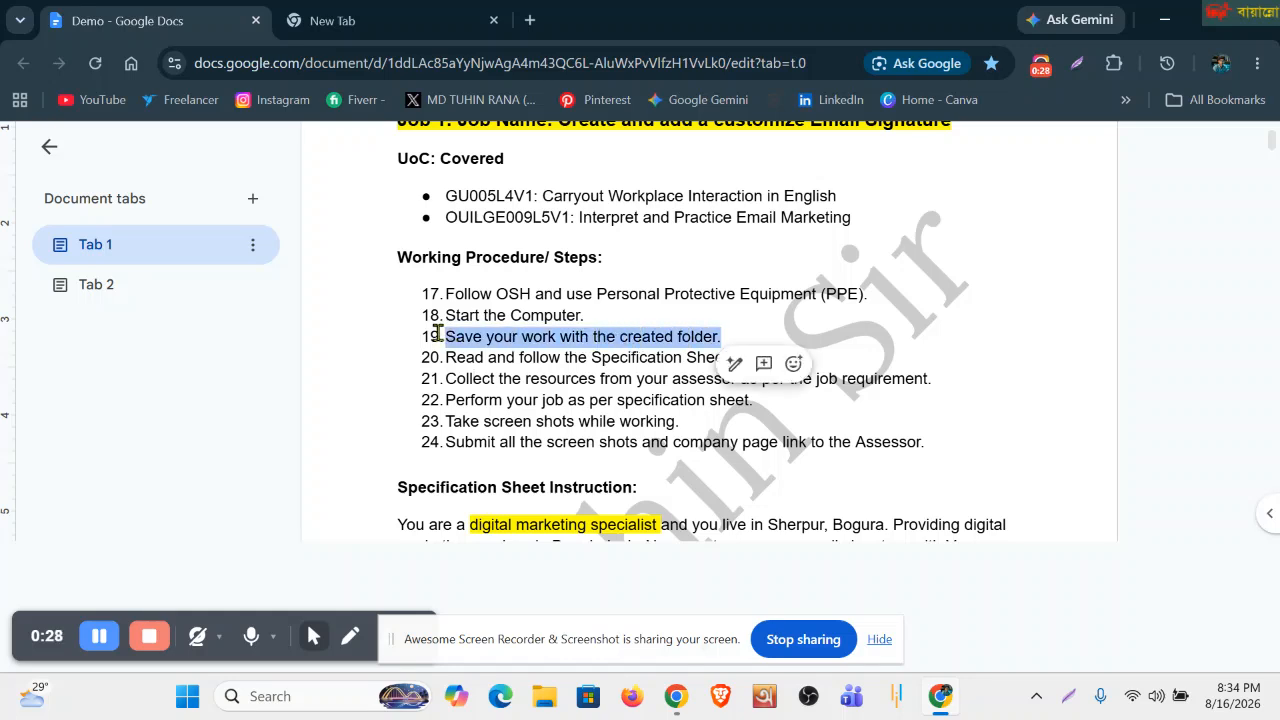
left_click(459, 354)
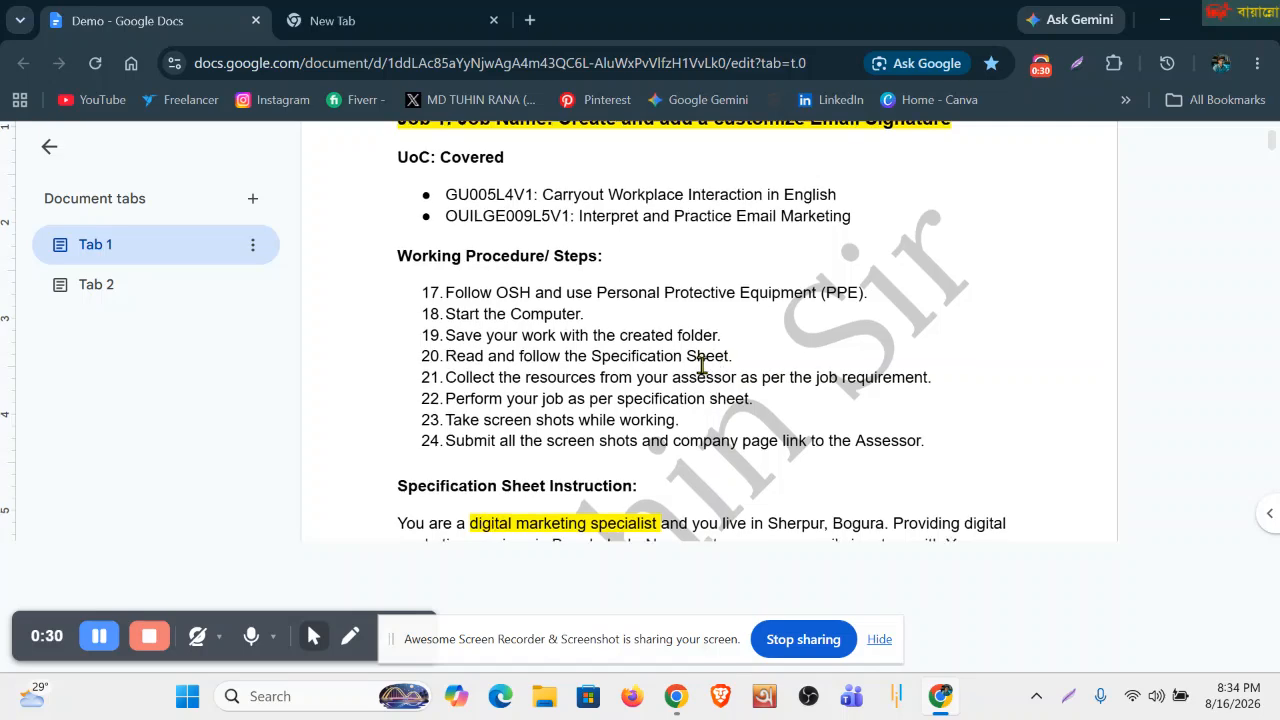
Highlight steps 21 to 23 on resources, performing the job and screenshots, then all steps 17–24.
scroll(457, 254, "down", 5)
scroll(467, 425, "up", 5)
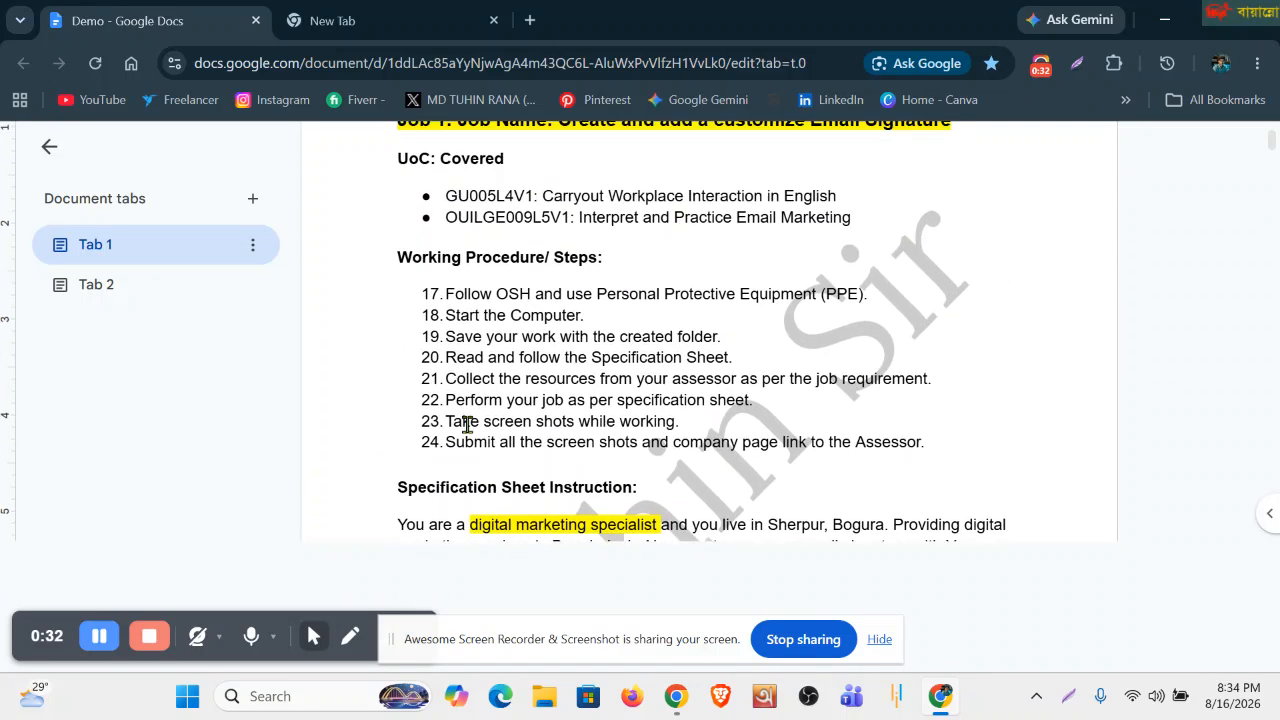
left_click_drag(441, 375, 960, 383)
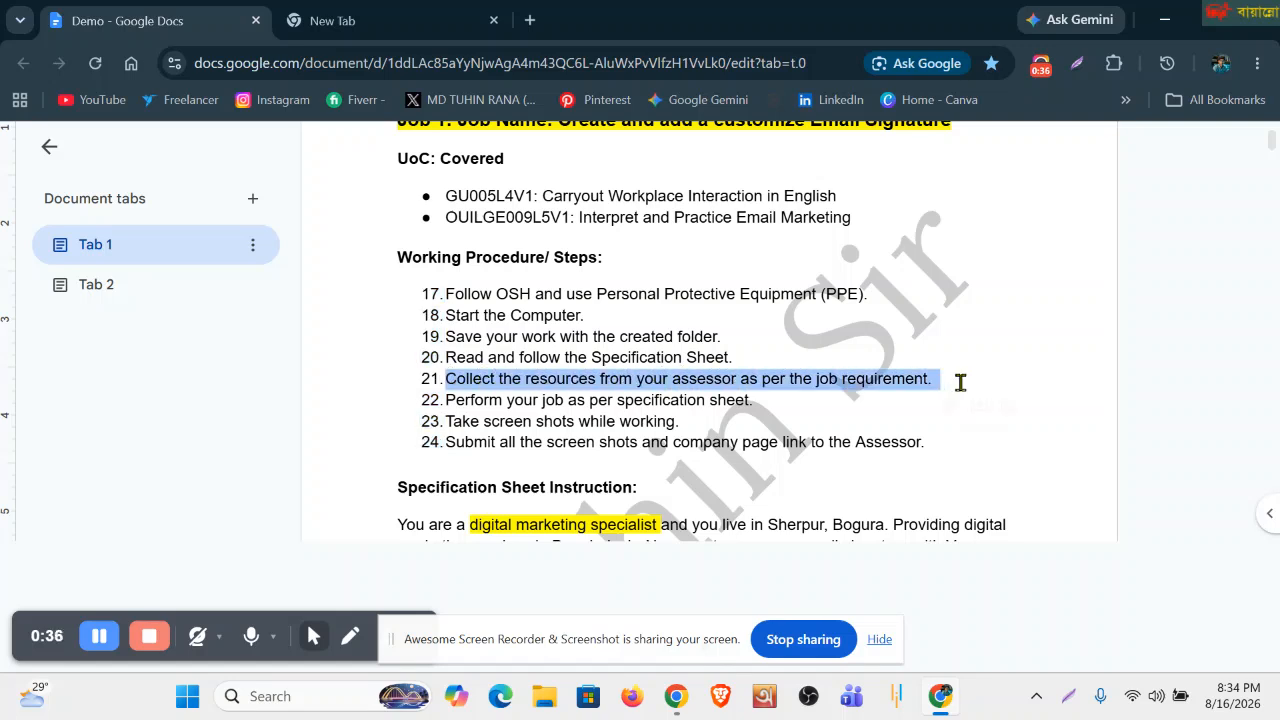
left_click(776, 406)
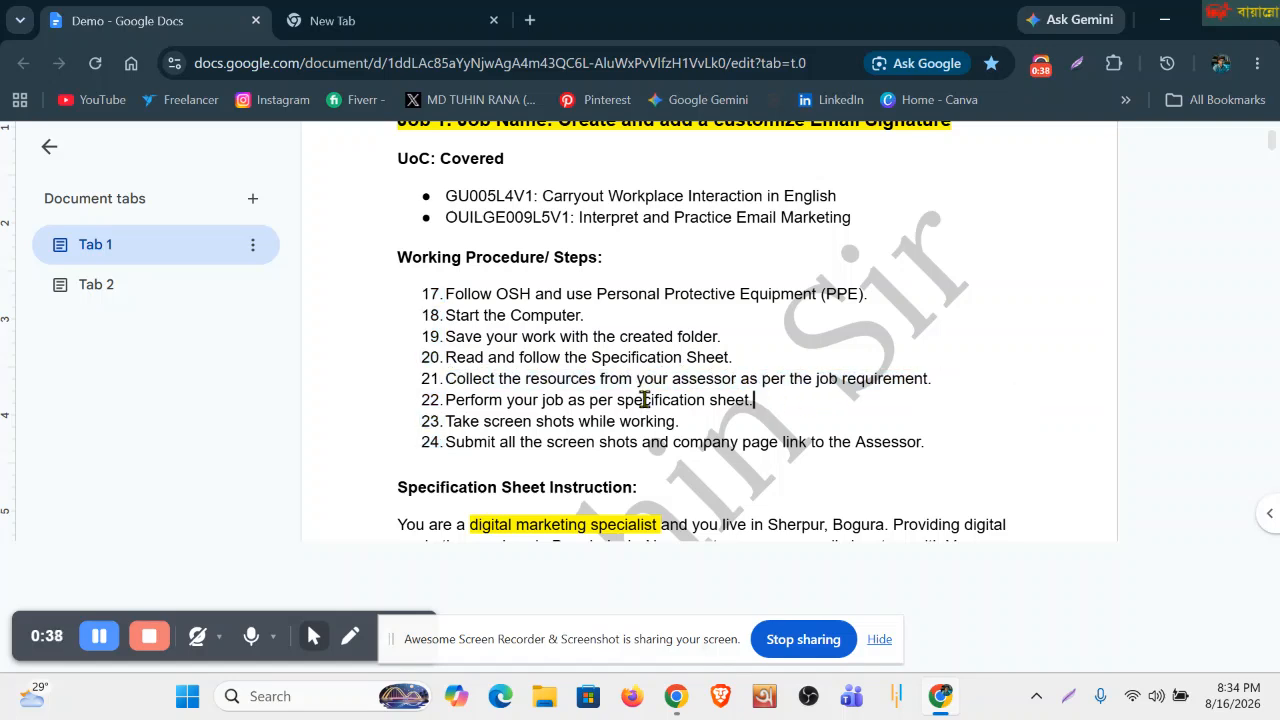
left_click_drag(455, 401, 724, 403)
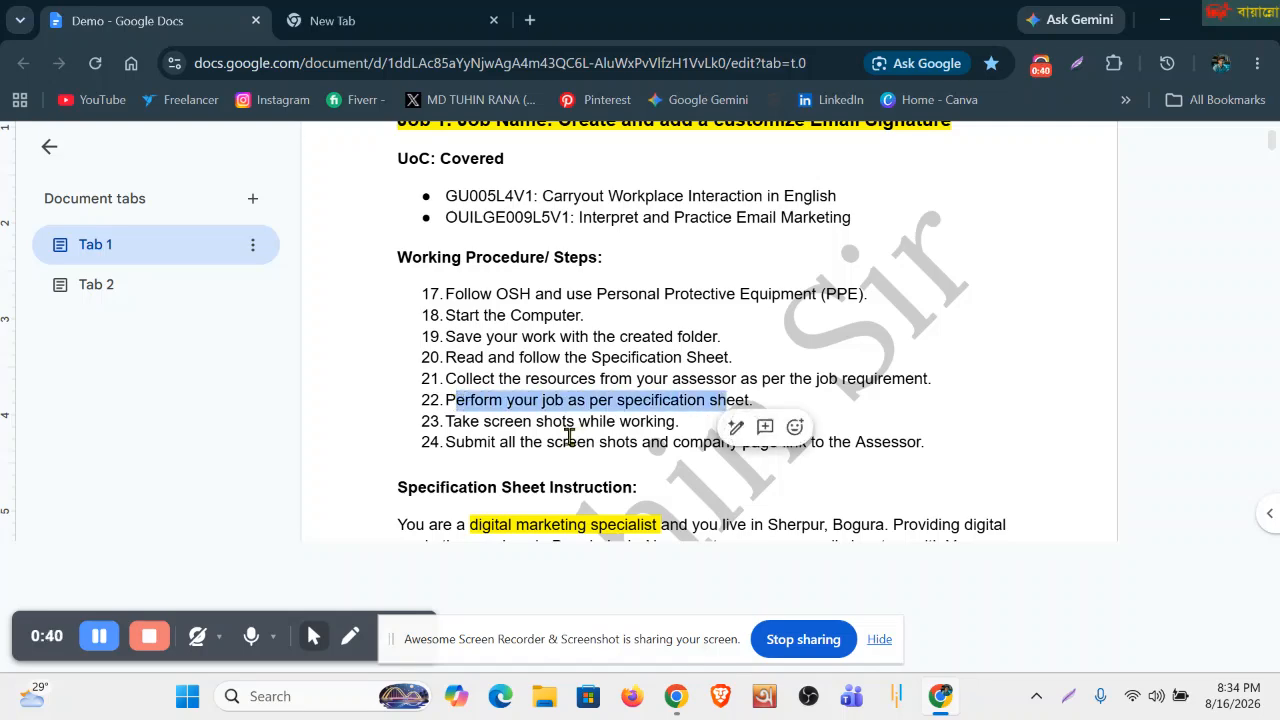
scroll(562, 435, "down", 2)
left_click_drag(451, 326, 695, 322)
left_click(653, 373)
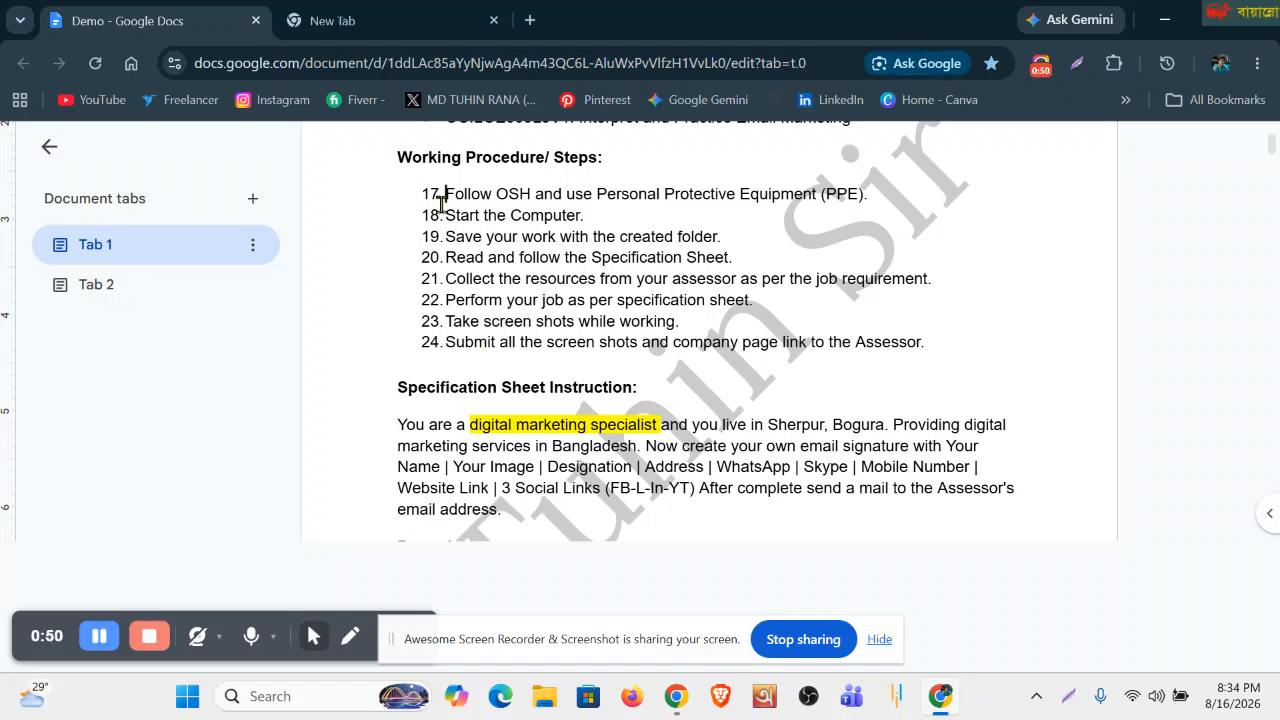
left_click_drag(422, 192, 885, 378)
Highlight 'Marketing' and 'Interaction' in the UoCs and the Specification Sheet Instruction heading.
scroll(885, 378, "up", 2)
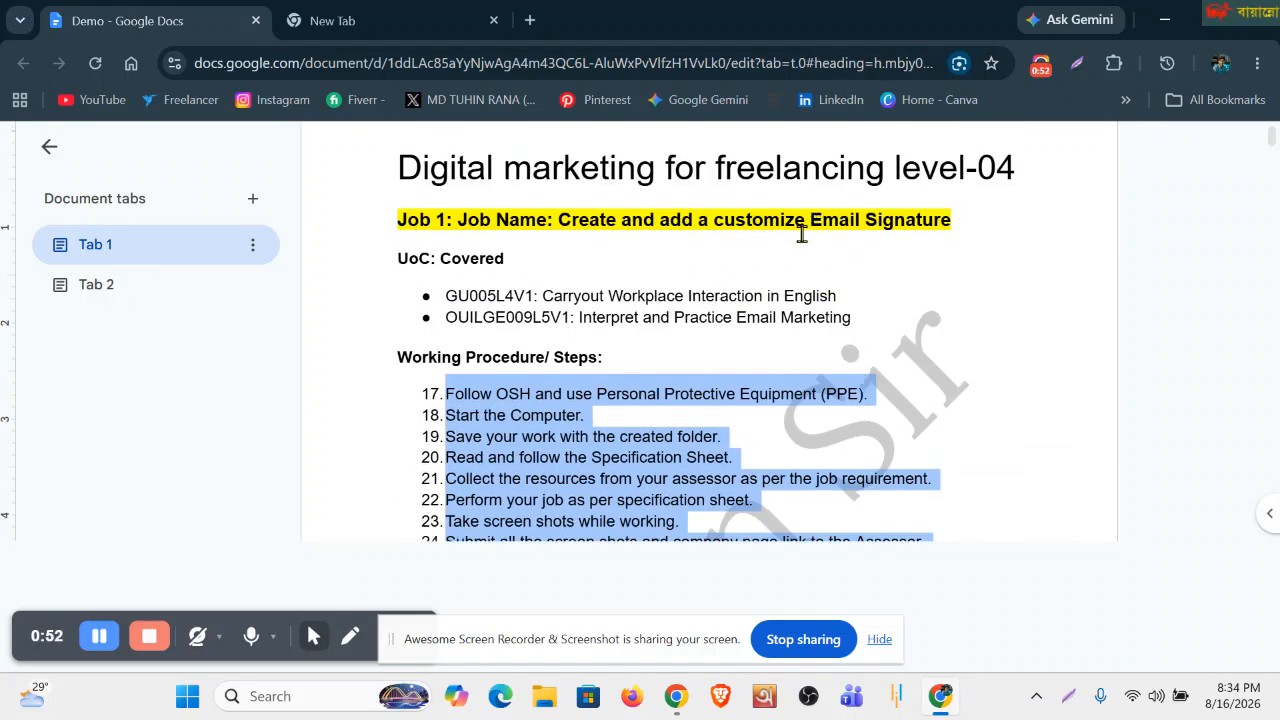
double_click(780, 320)
double_click(750, 296)
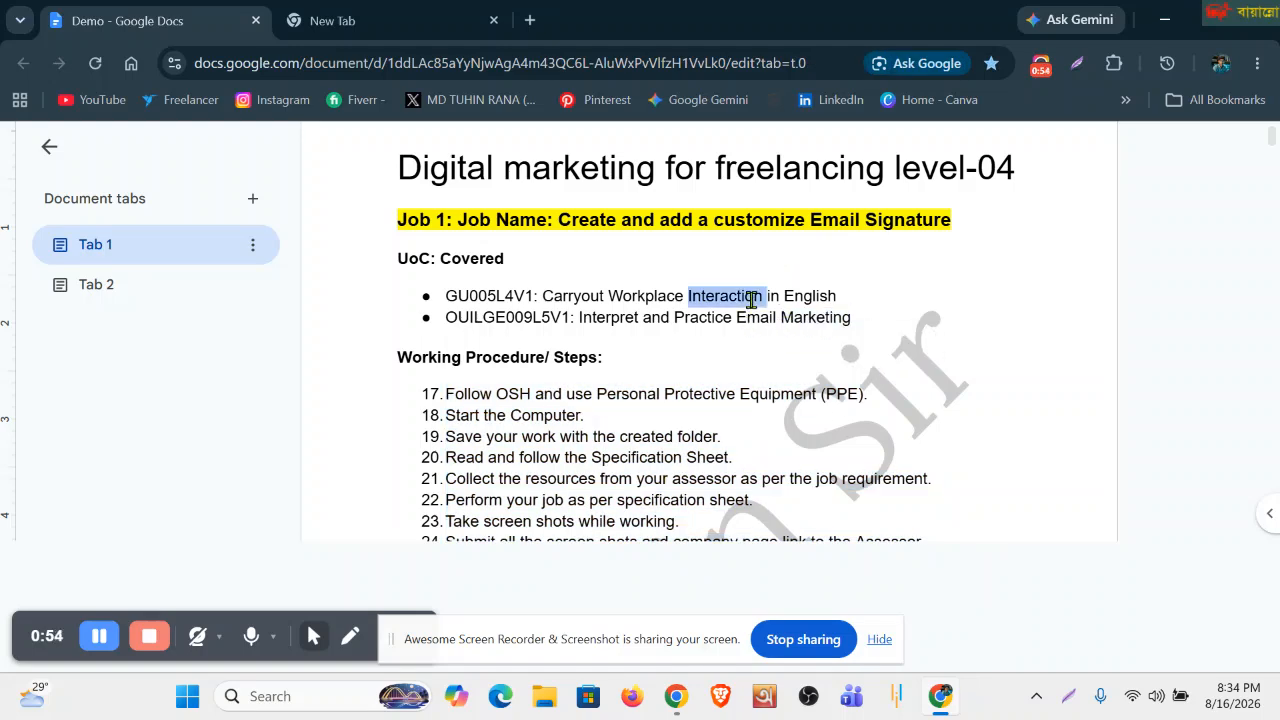
scroll(823, 367, "down", 2)
scroll(823, 367, "down", 2)
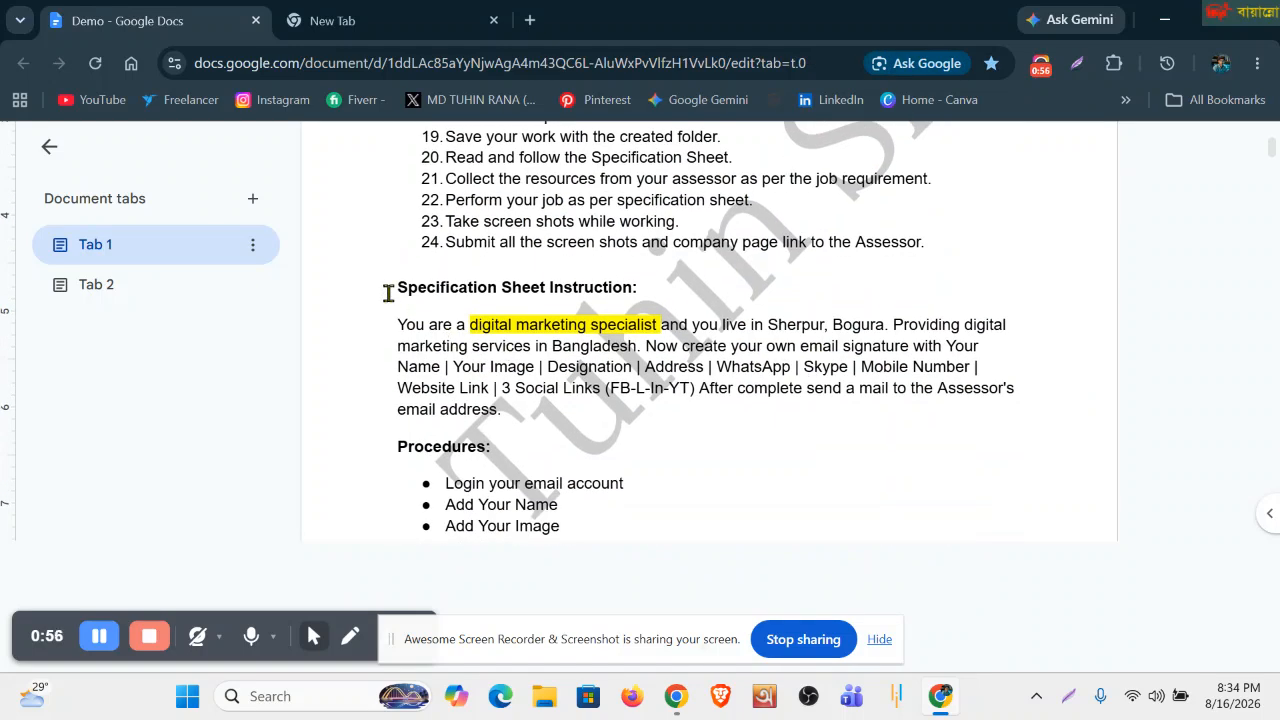
left_click_drag(397, 287, 677, 306)
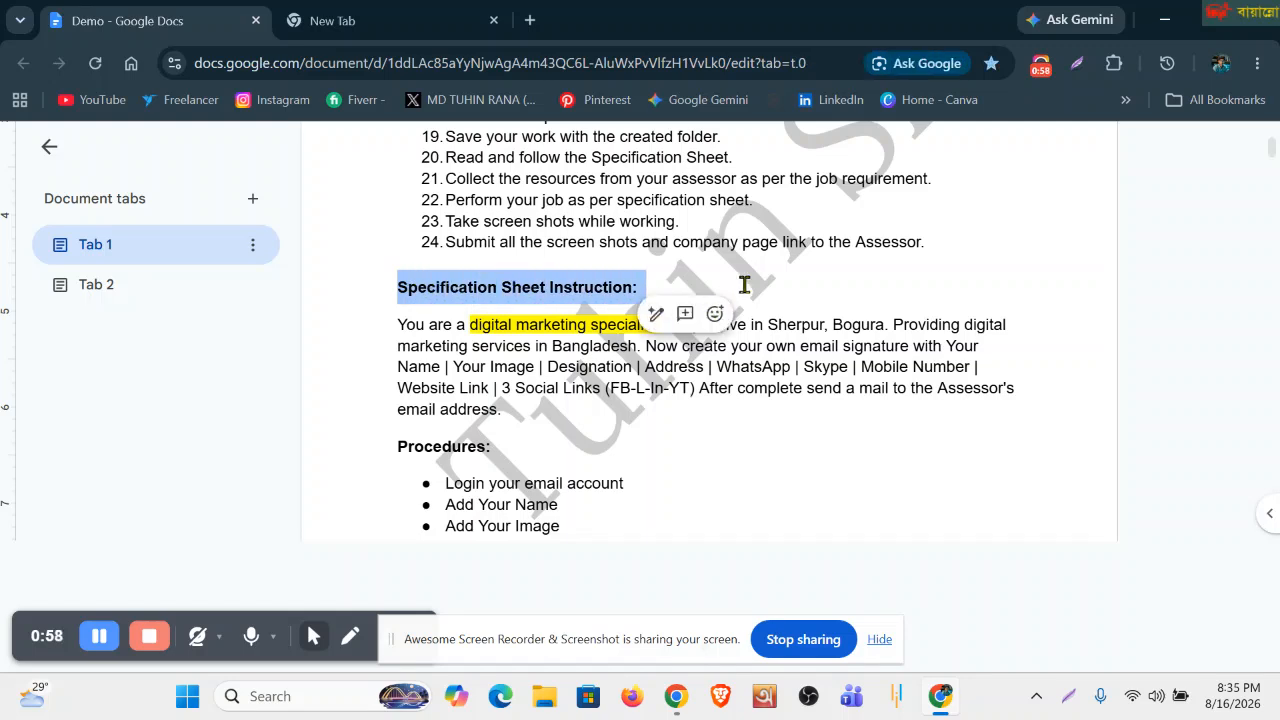
left_click(748, 285)
triple_click(894, 303)
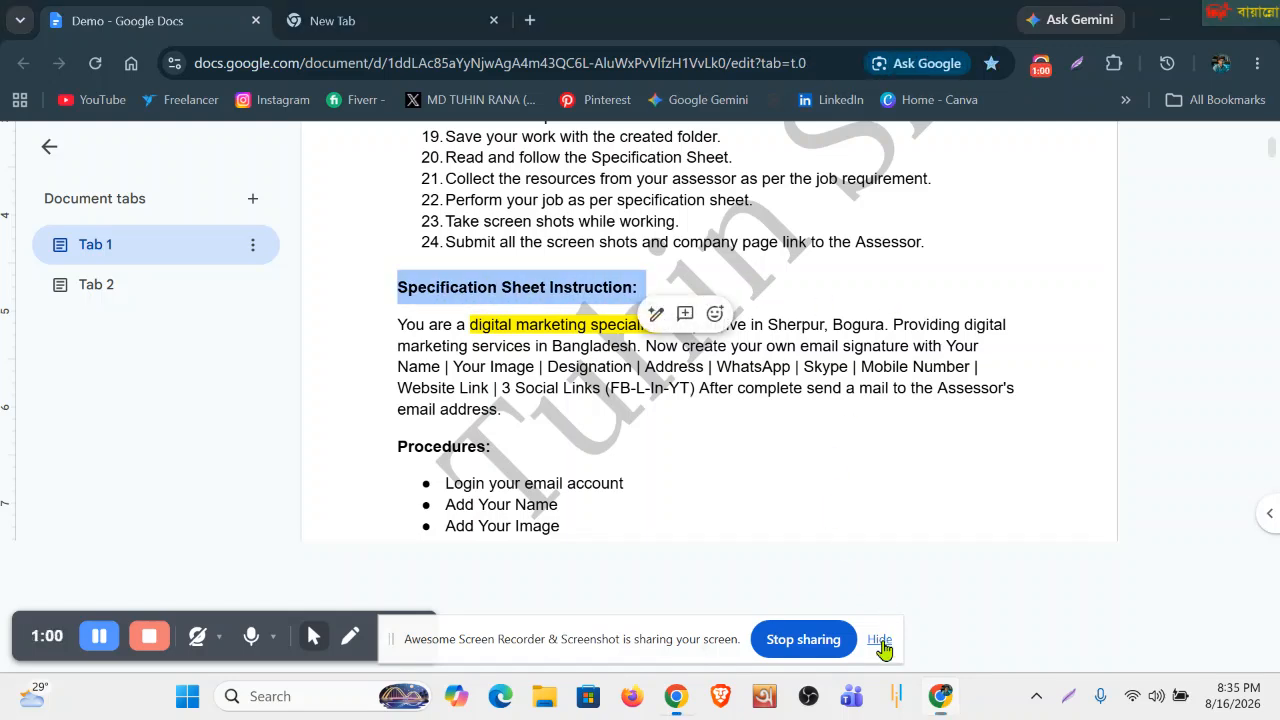
left_click(880, 641)
left_click(418, 330)
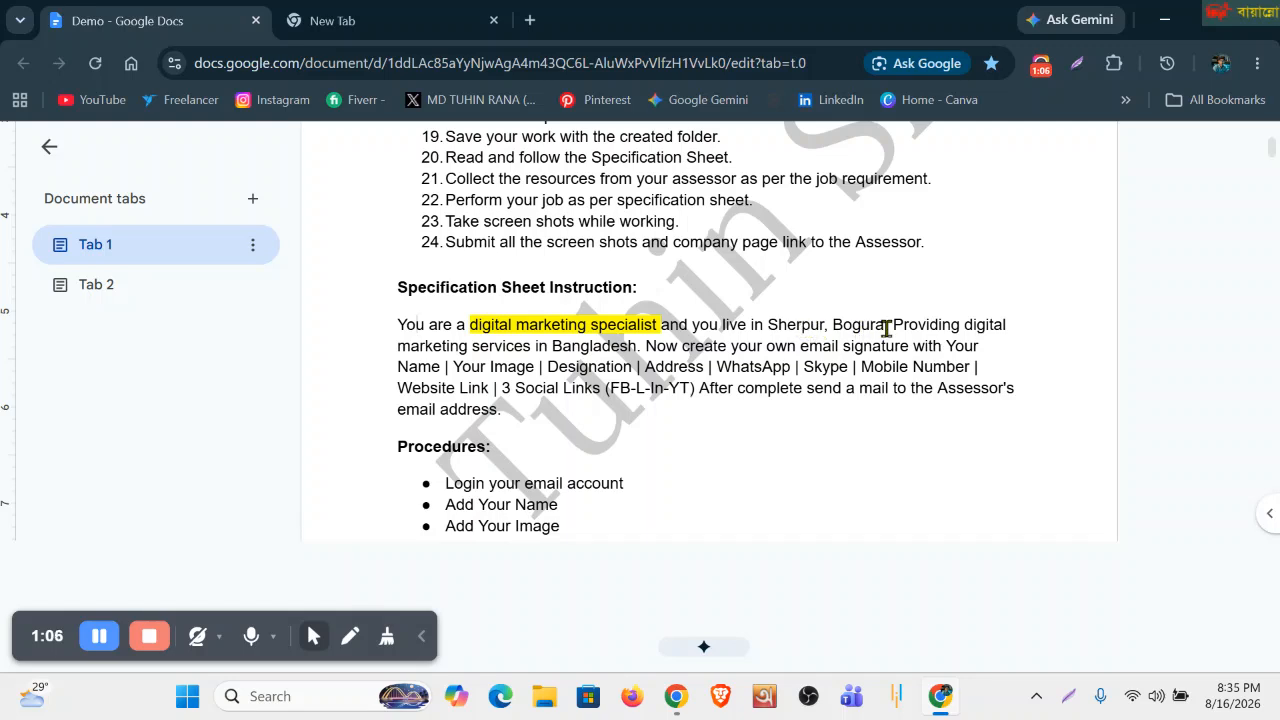
Highlight the location Sherpur, Bogura and the instruction to create an email signature.
left_click_drag(886, 326, 400, 325)
left_click(452, 372)
left_click(380, 324)
left_click_drag(887, 324, 737, 320)
left_click(860, 400)
left_click_drag(637, 350, 894, 328)
left_click(682, 424)
scroll(860, 270, "up", 3)
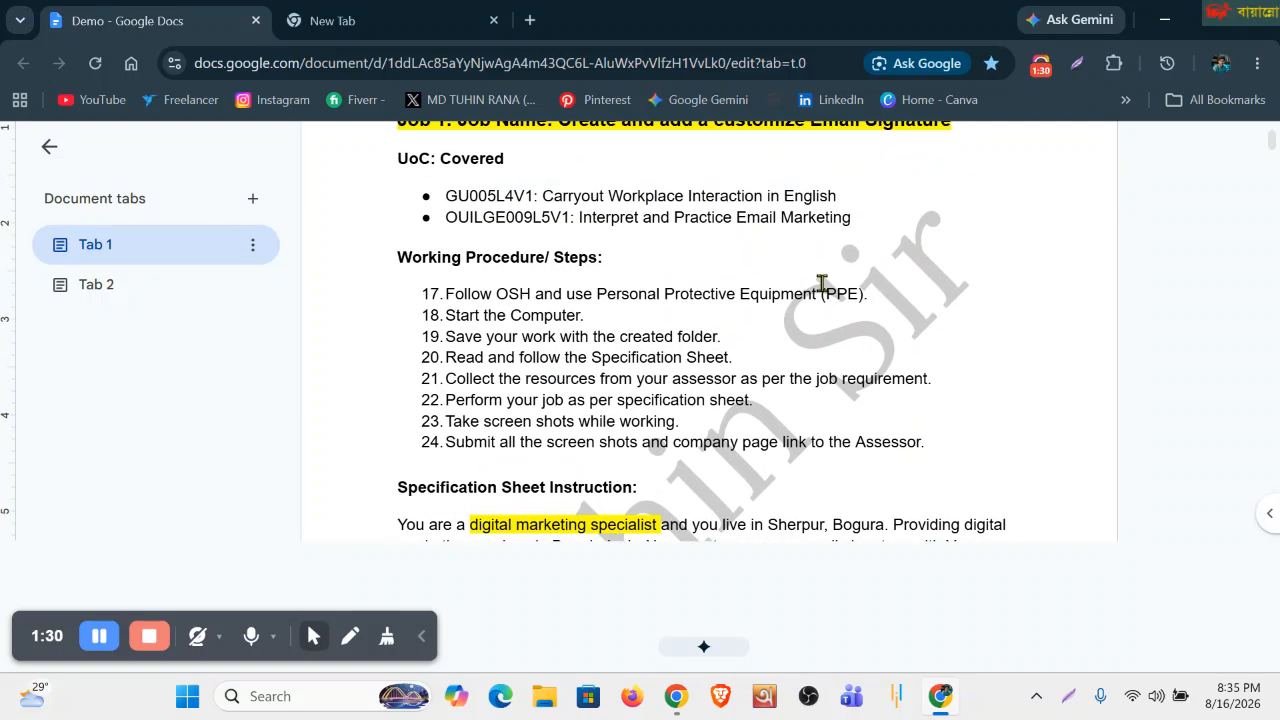
scroll(820, 284, "up", 2)
scroll(594, 354, "down", 5)
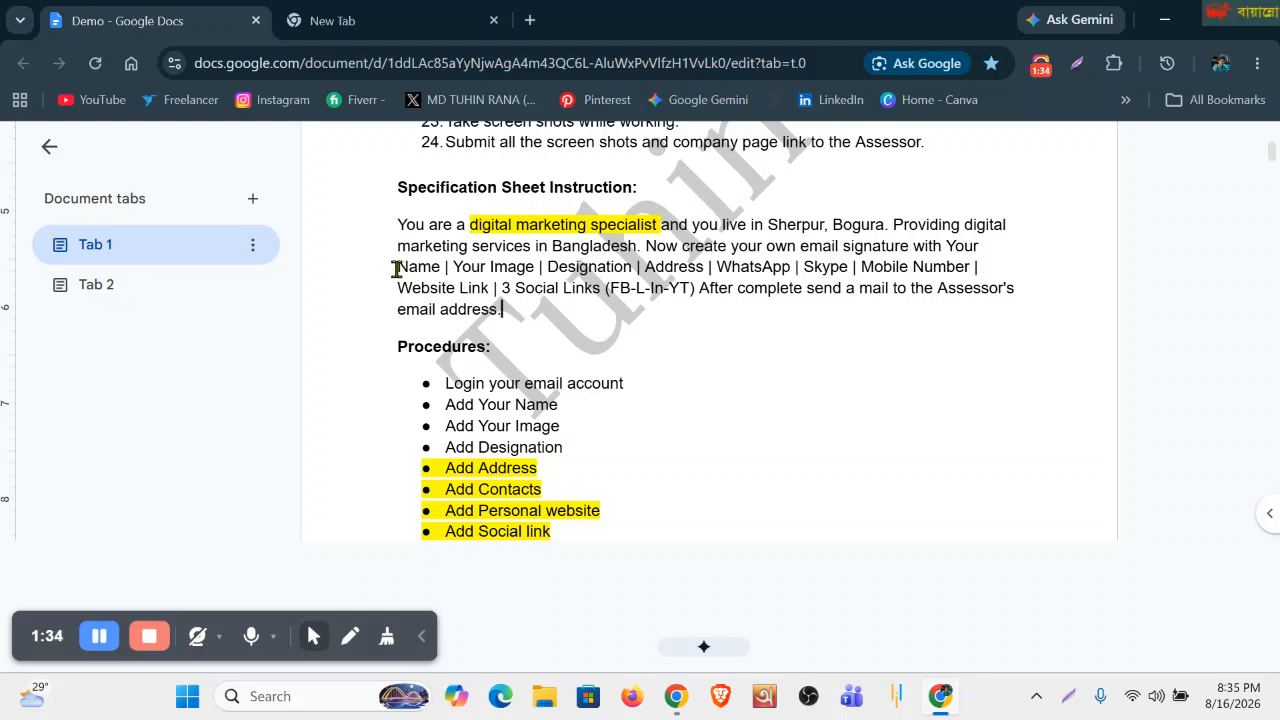
Highlight the required fields: Name, Your Image, Designation, Address and 3 social links (FB-L-In-YT).
left_click_drag(396, 268, 705, 268)
left_click(554, 336)
left_click(694, 413)
left_click(744, 444)
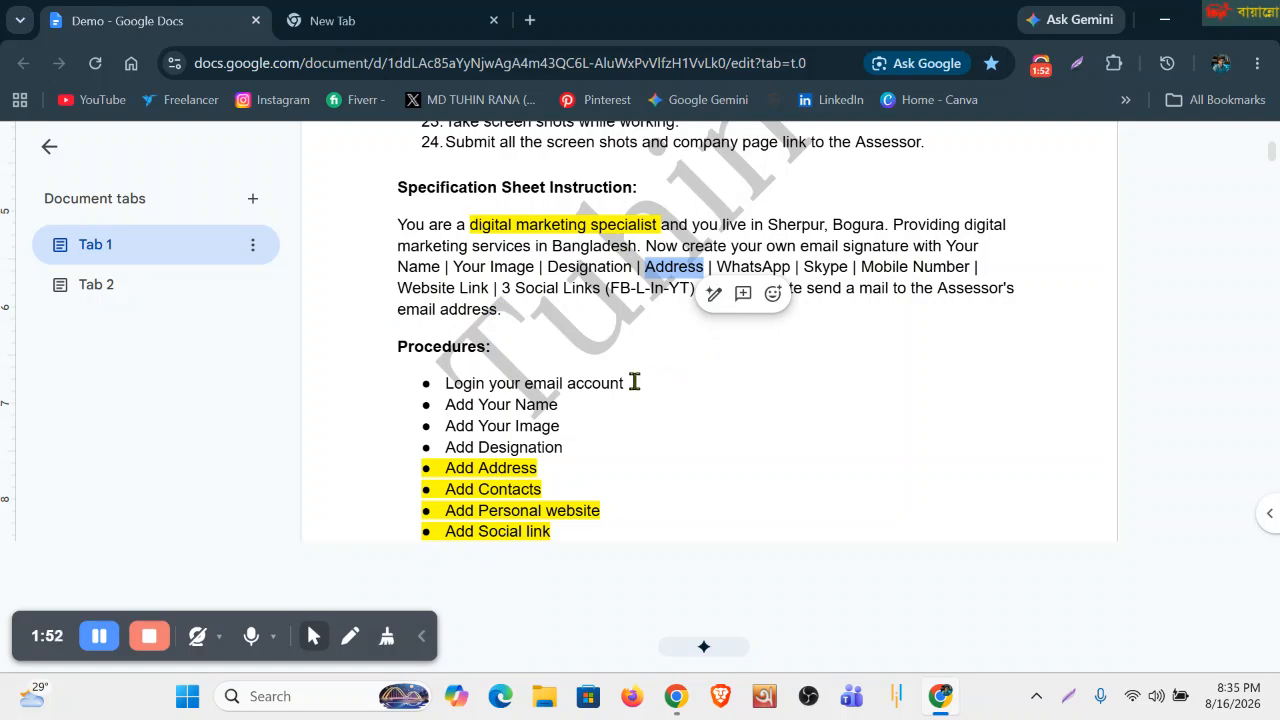
left_click(533, 336)
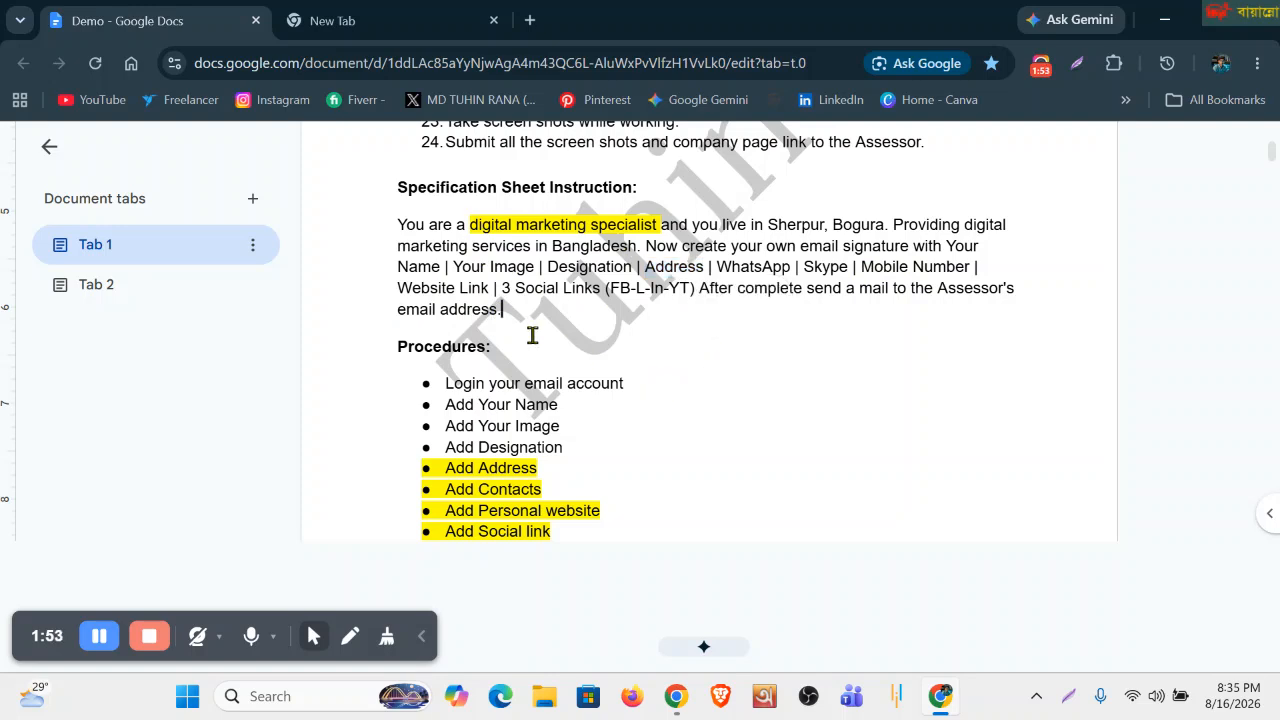
left_click_drag(502, 287, 635, 287)
left_click(614, 330)
left_click_drag(605, 290, 691, 310)
double_click(709, 422)
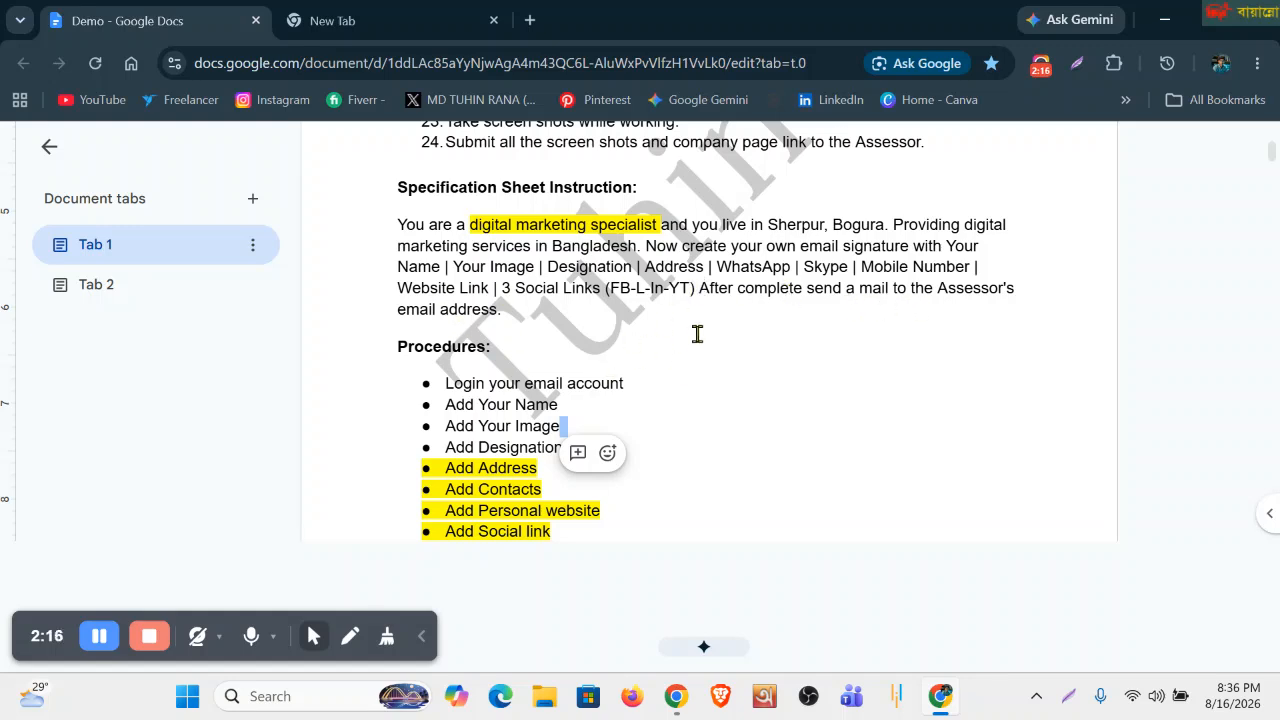
Highlight the instruction to mail the Assessor, then open a new blank browser tab.
left_click_drag(500, 311, 726, 283)
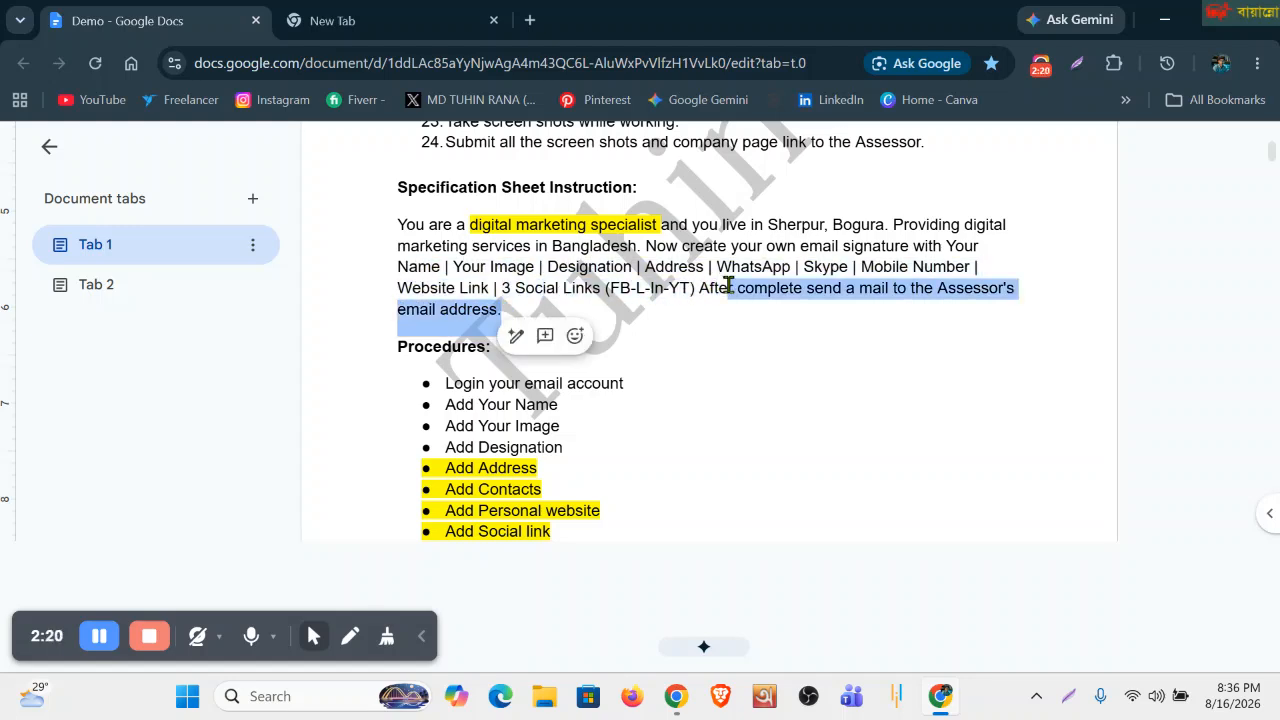
left_click(675, 358)
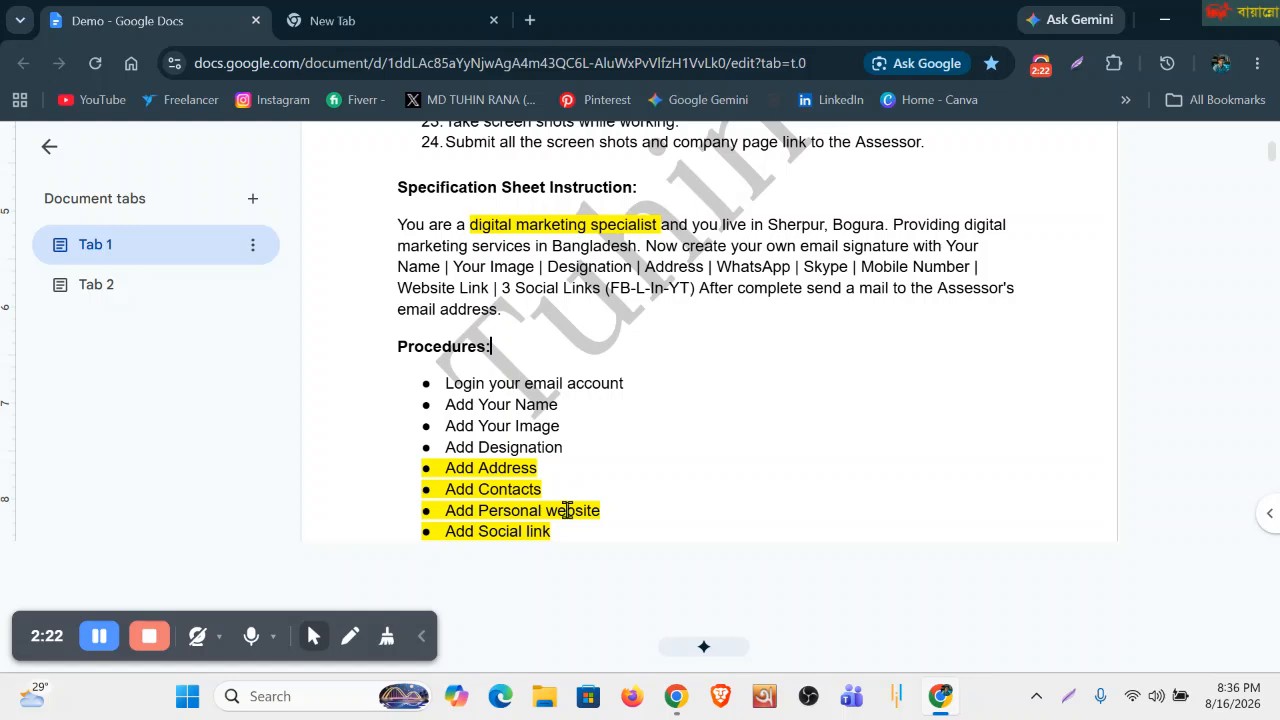
scroll(674, 440, "down", 2)
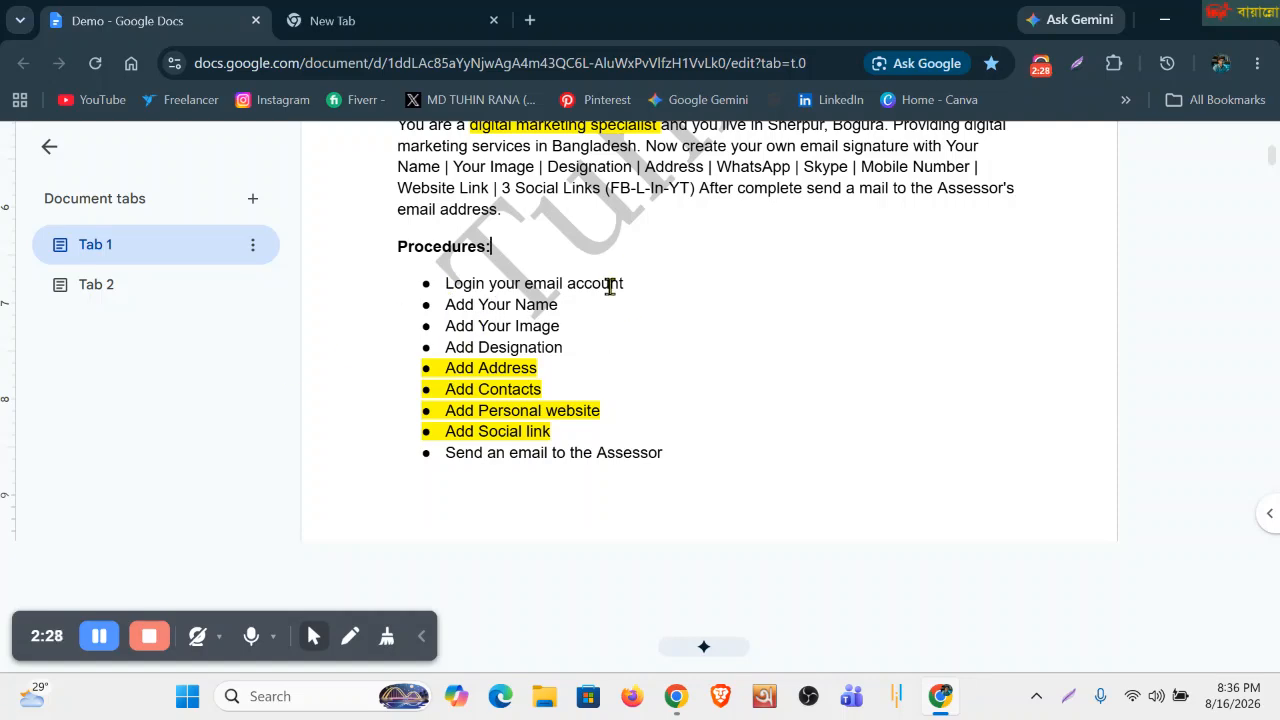
left_click(530, 20)
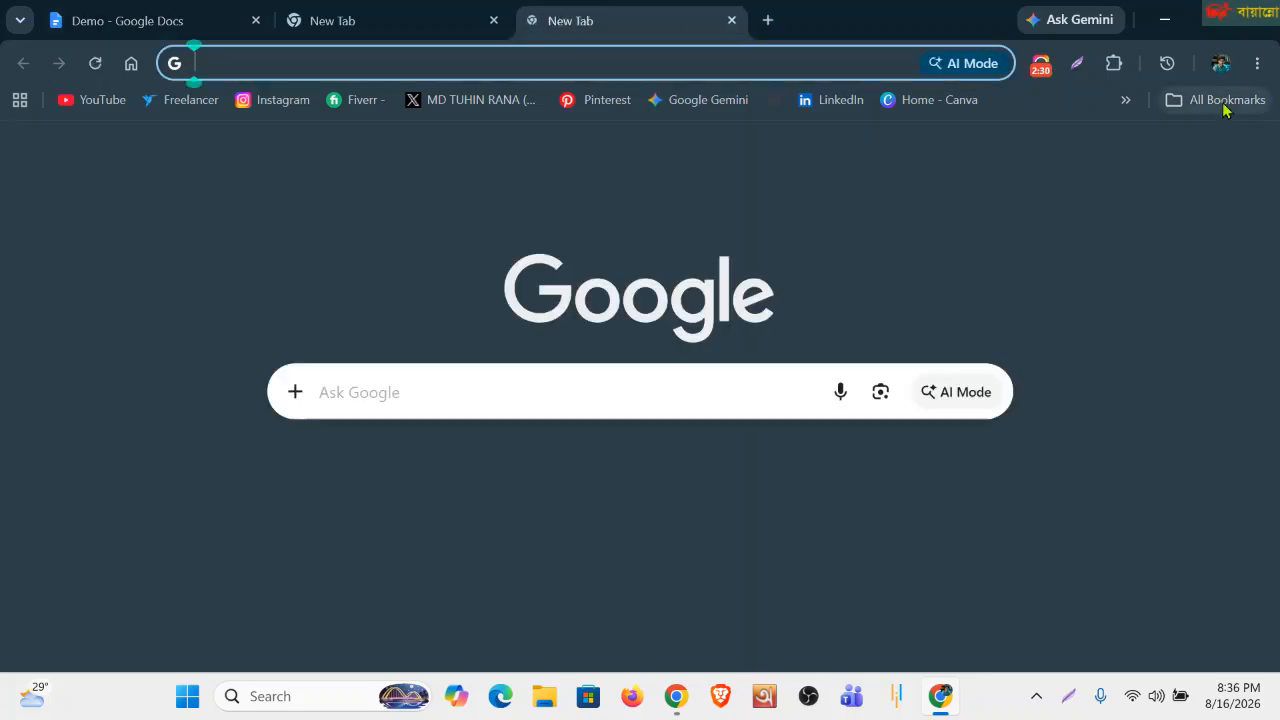
Close the extra blank New Tab tabs and return to the Demo Google Docs document.
left_click(732, 20)
left_click(240, 20)
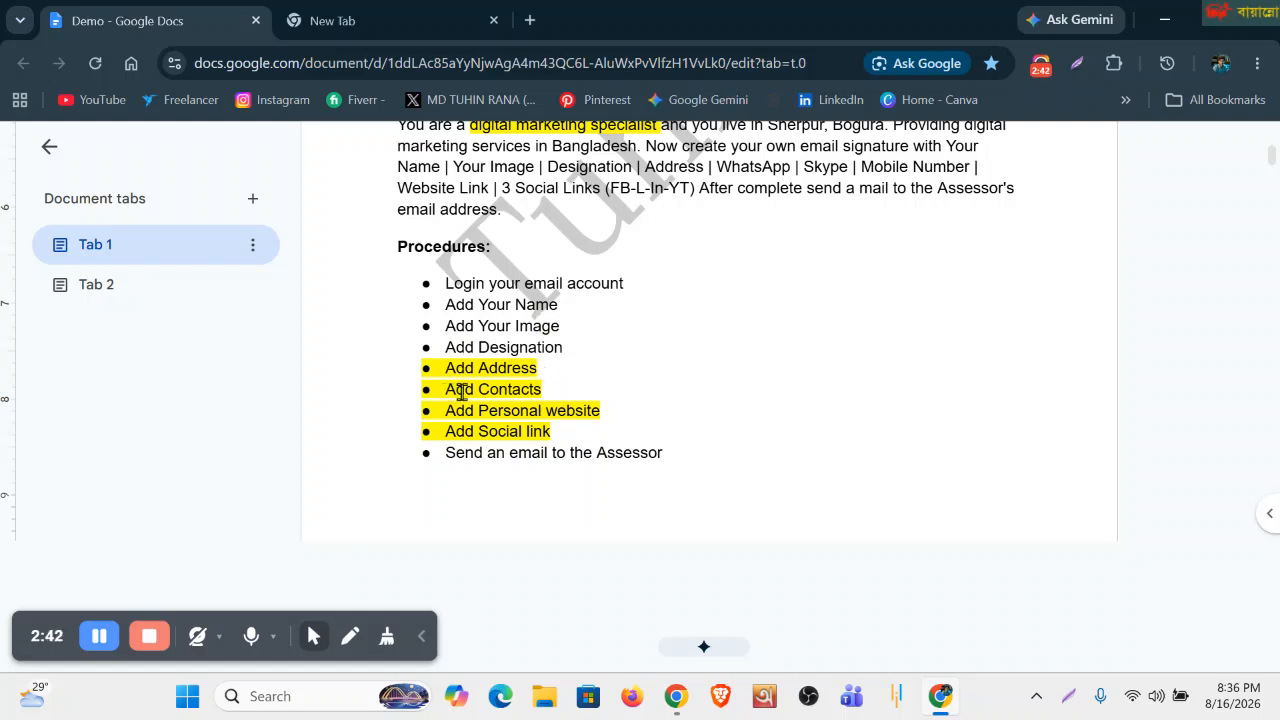
scroll(543, 420, "down", 3)
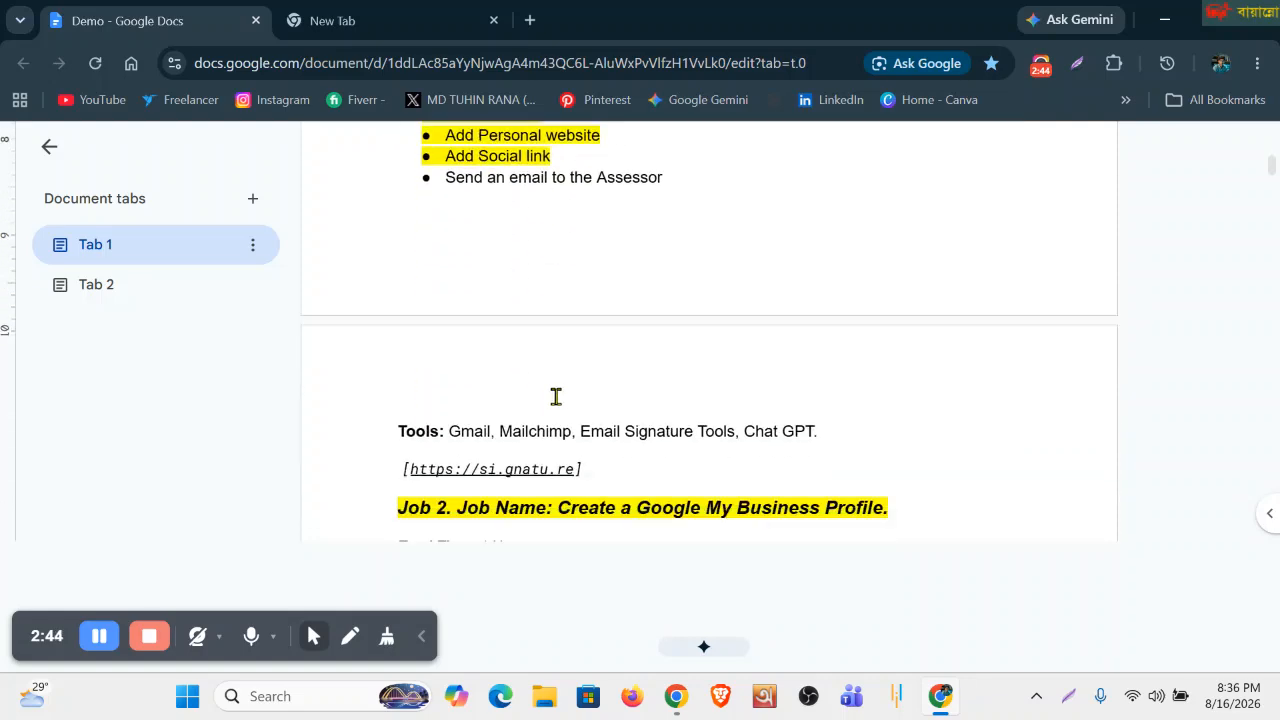
scroll(554, 395, "up", 2)
scroll(554, 389, "up", 4)
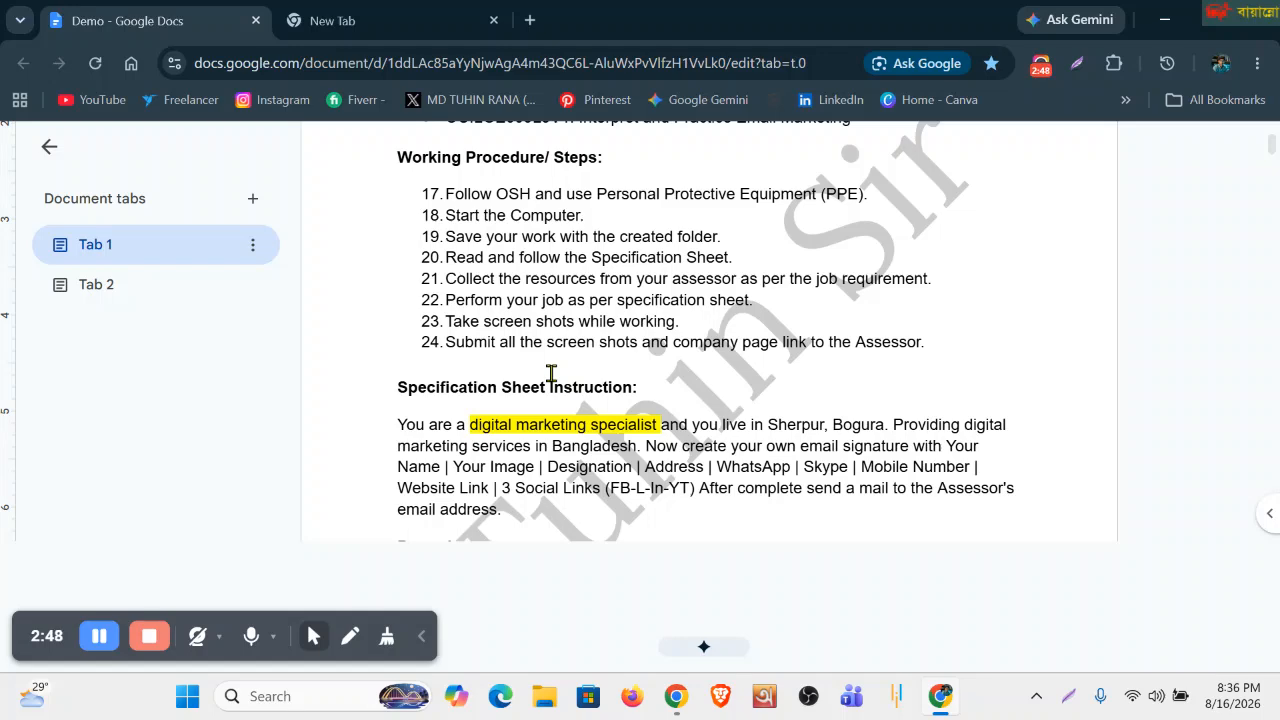
left_click(376, 22)
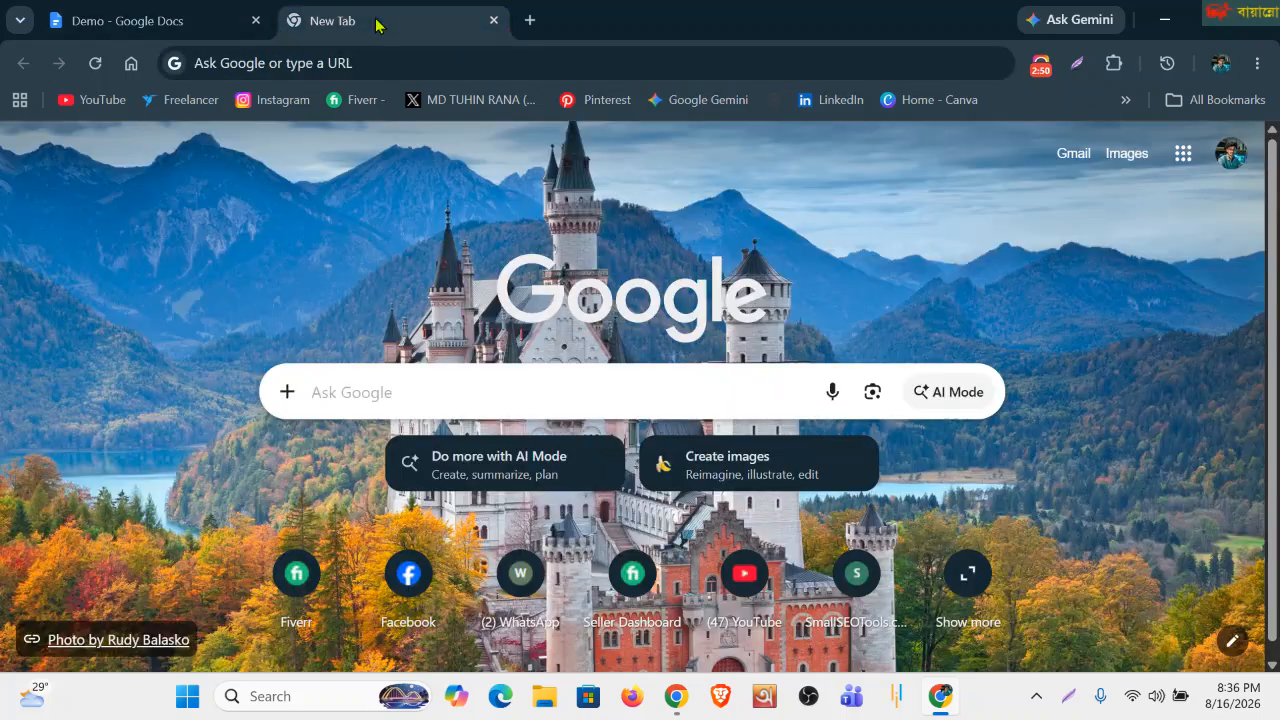
left_click(493, 21)
scroll(562, 365, "down", 5)
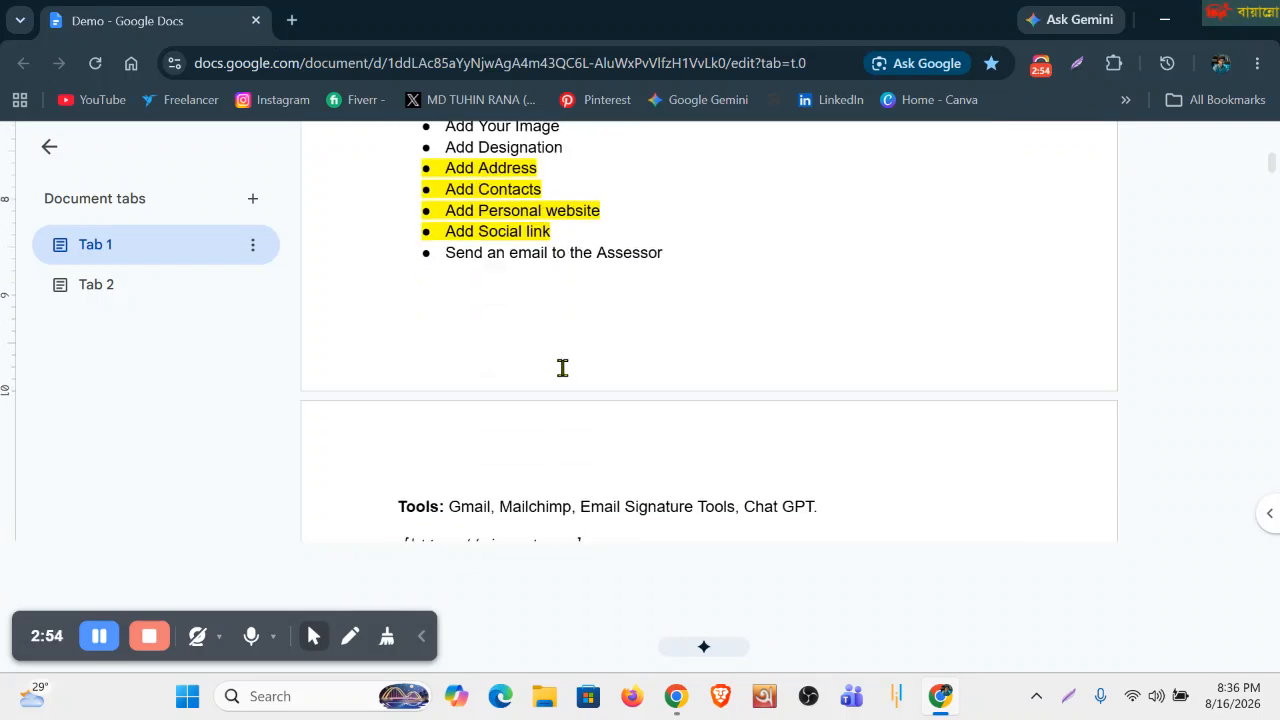
scroll(562, 368, "down", 1)
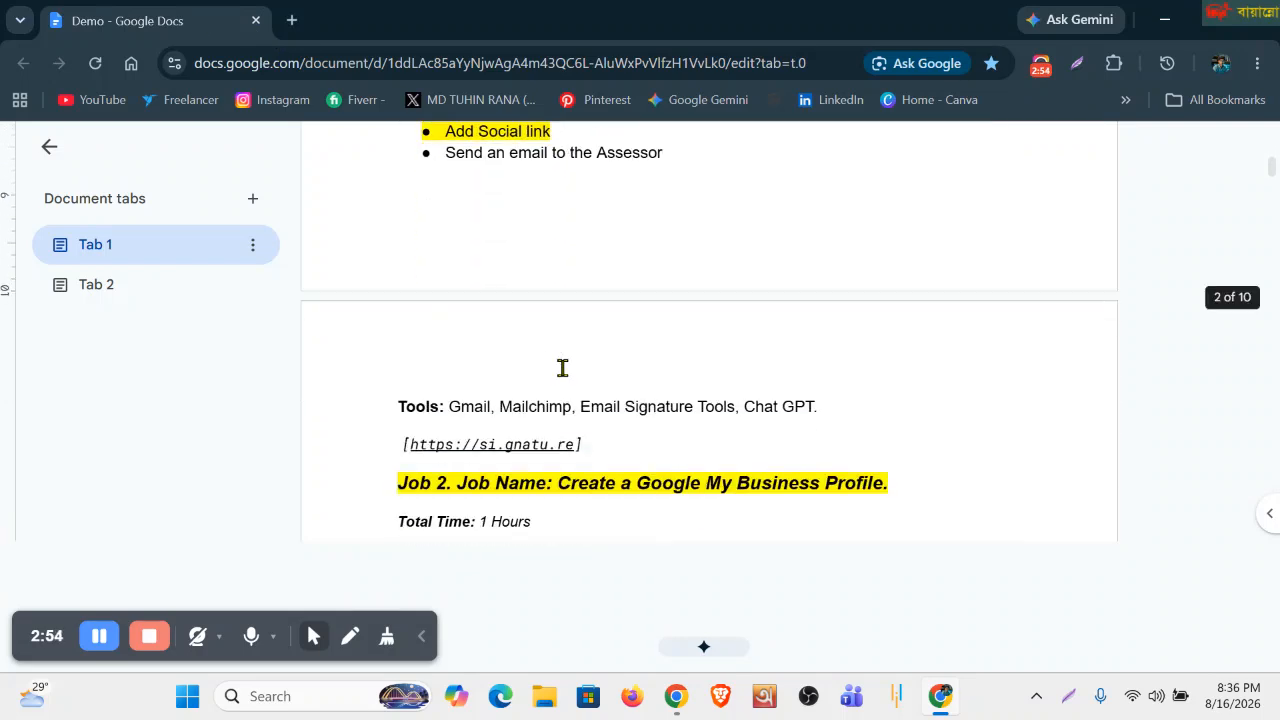
left_click(485, 448)
left_click(697, 367)
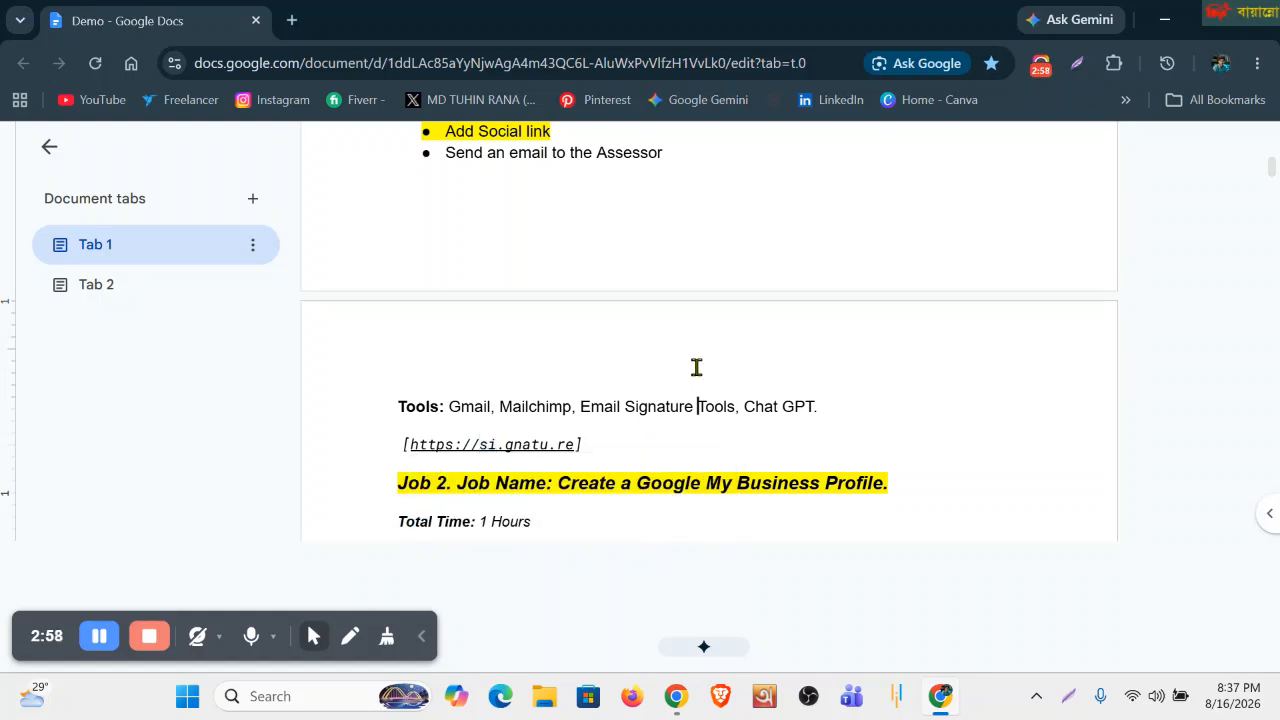
left_click_drag(480, 446, 573, 447)
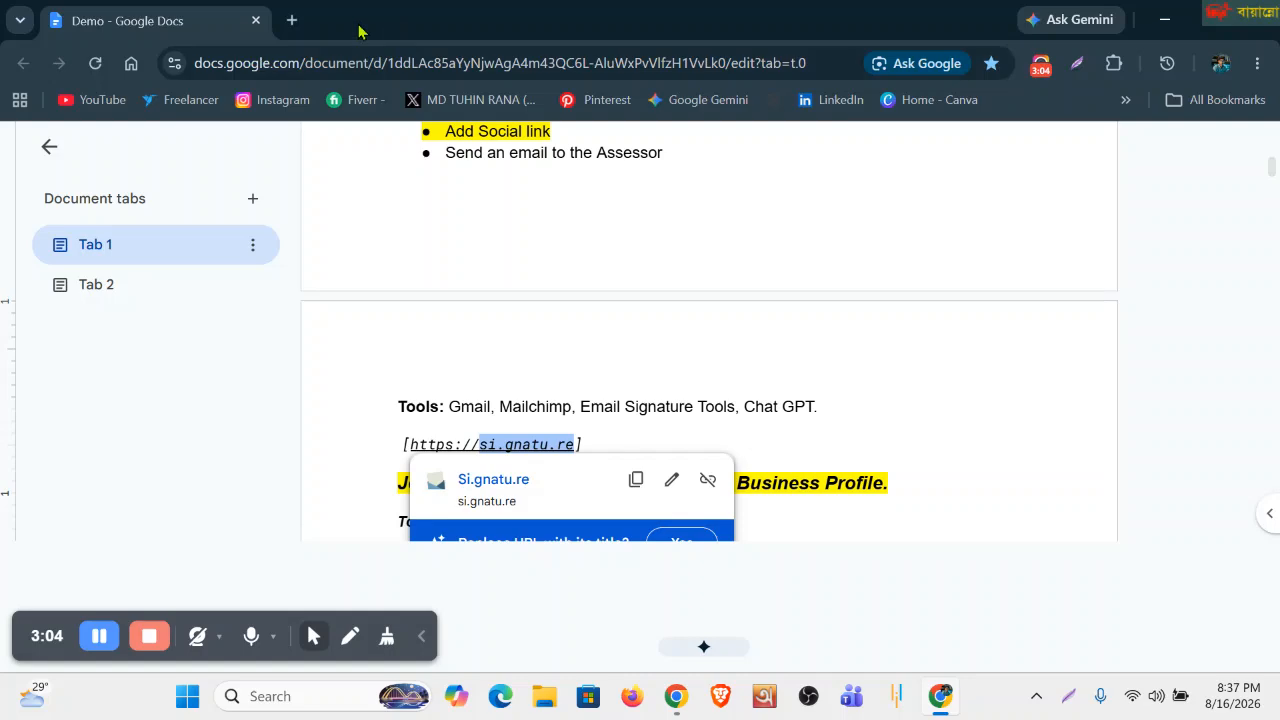
left_click(291, 20)
Enter the address si.gnatu.re in a new tab, correct the typos, and load the site.
left_click(302, 58)
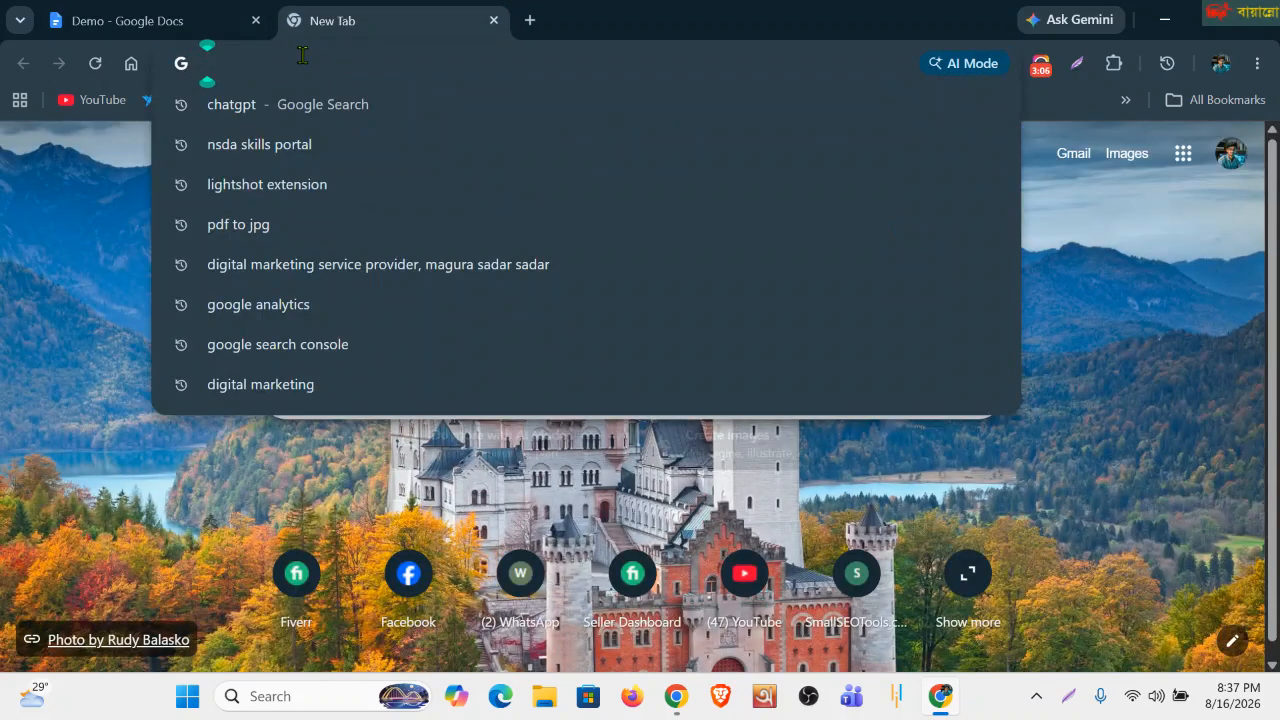
type("si")
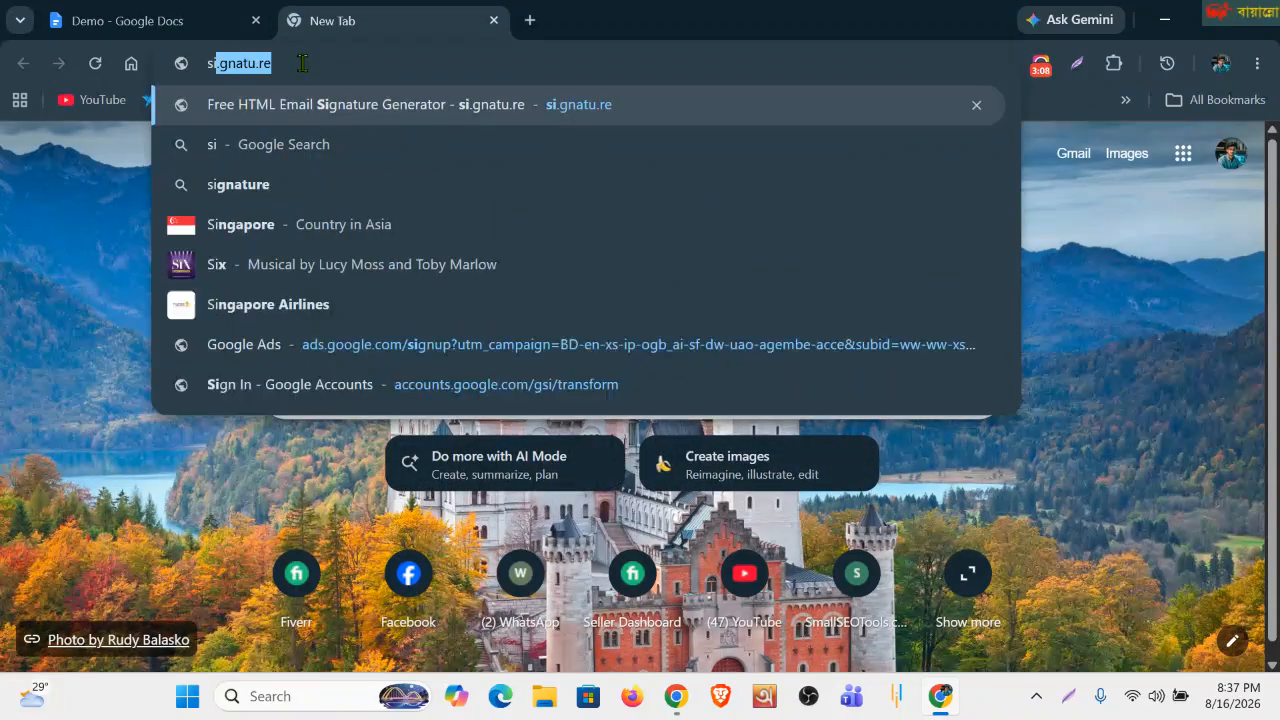
type(",gnaa")
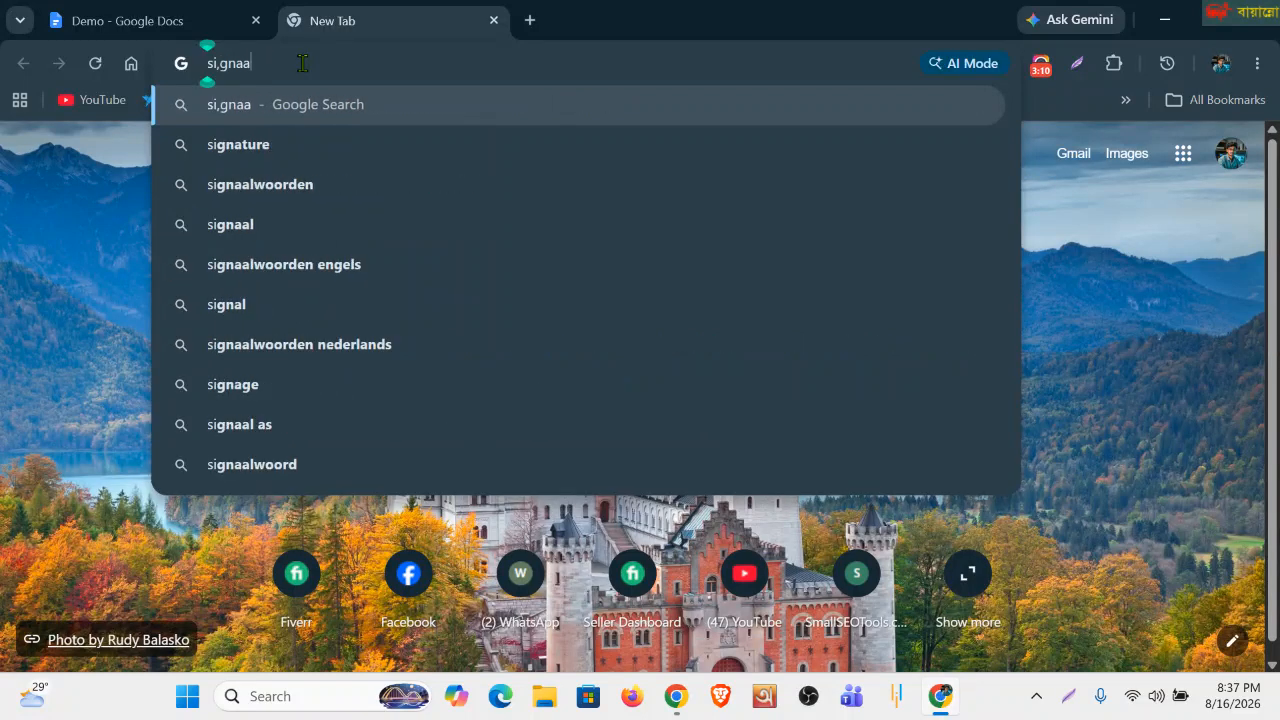
key("BackSpace")
type("g")
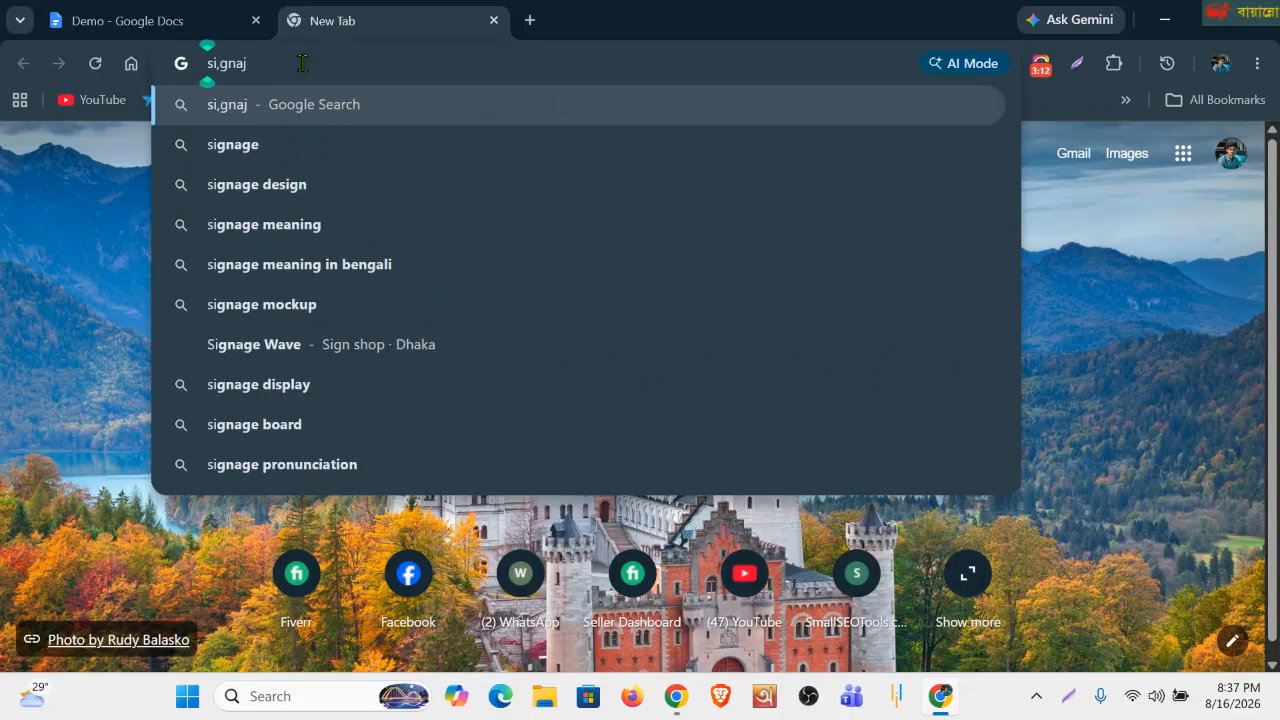
key("BackSpace")
type("ture")
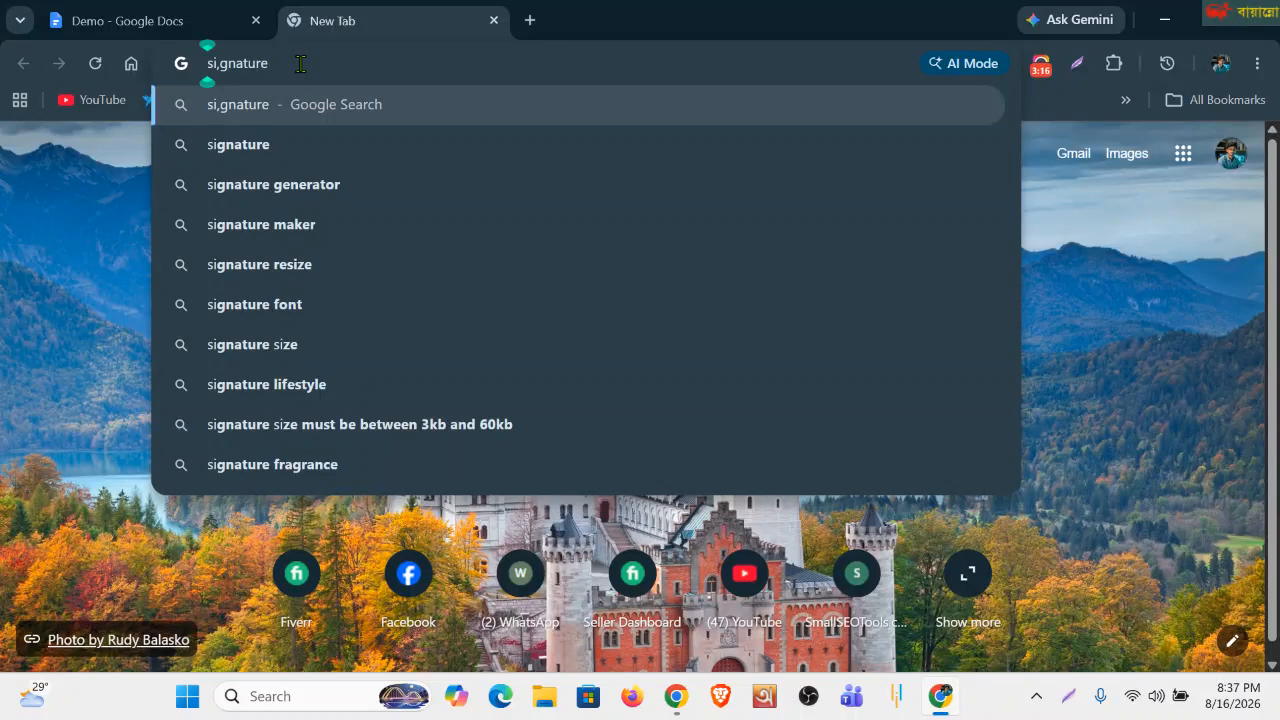
key("Left")
key("Left")
type(".")
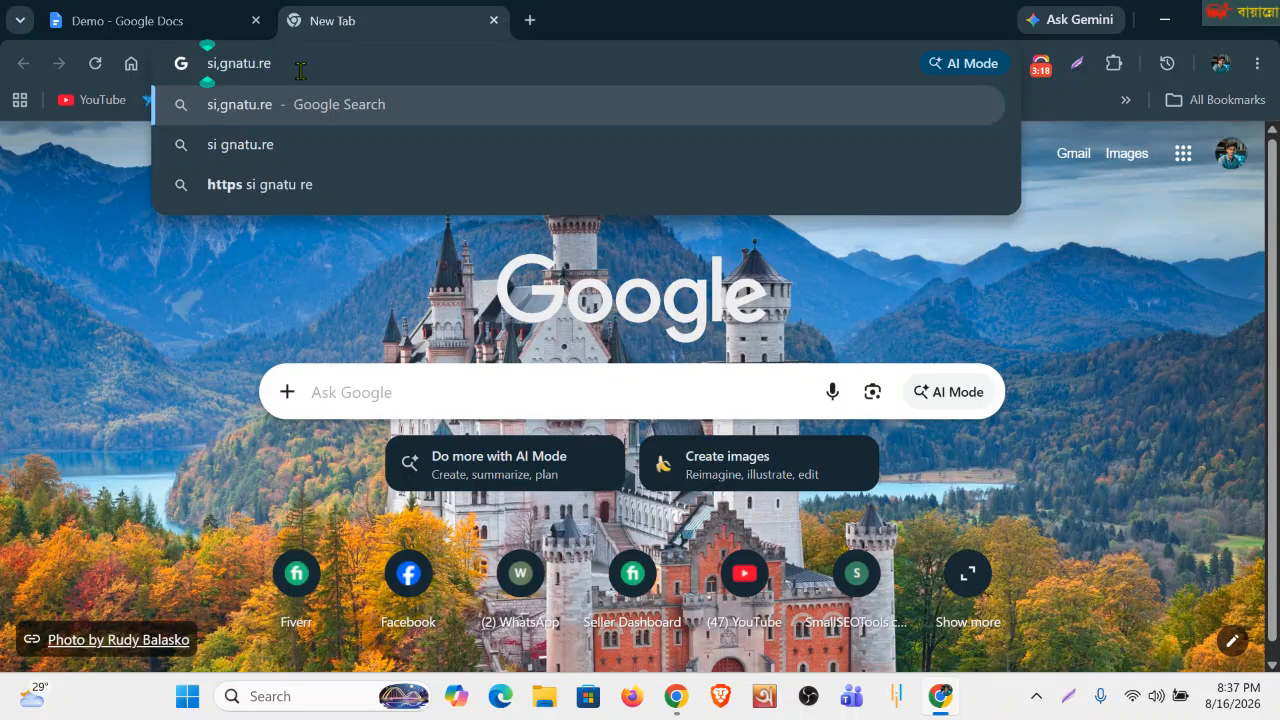
left_click(222, 66)
key("BackSpace")
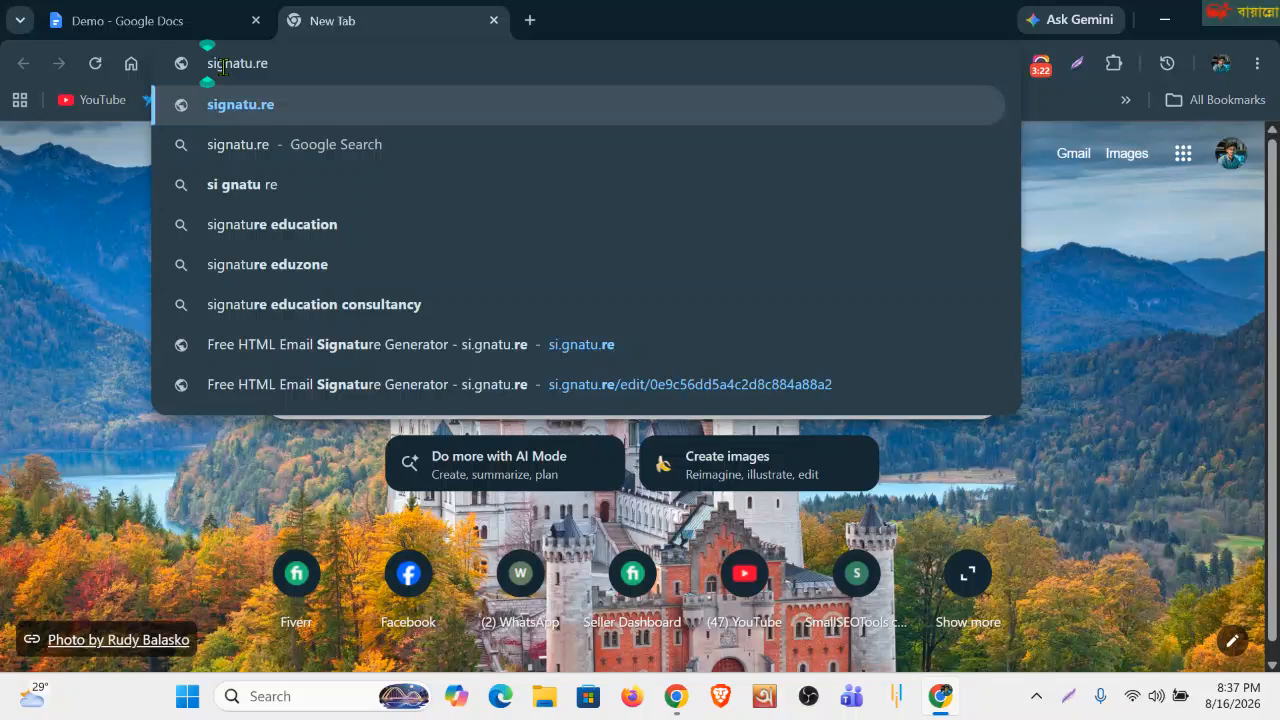
type(".")
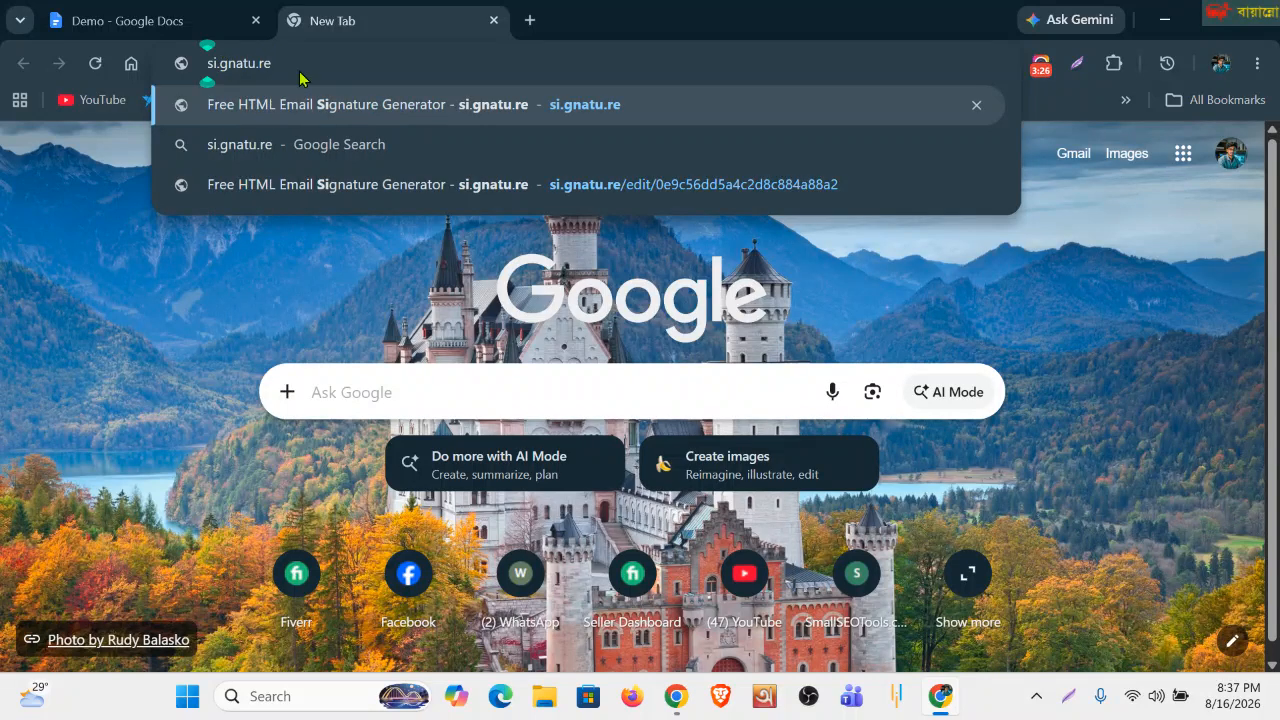
key("Return")
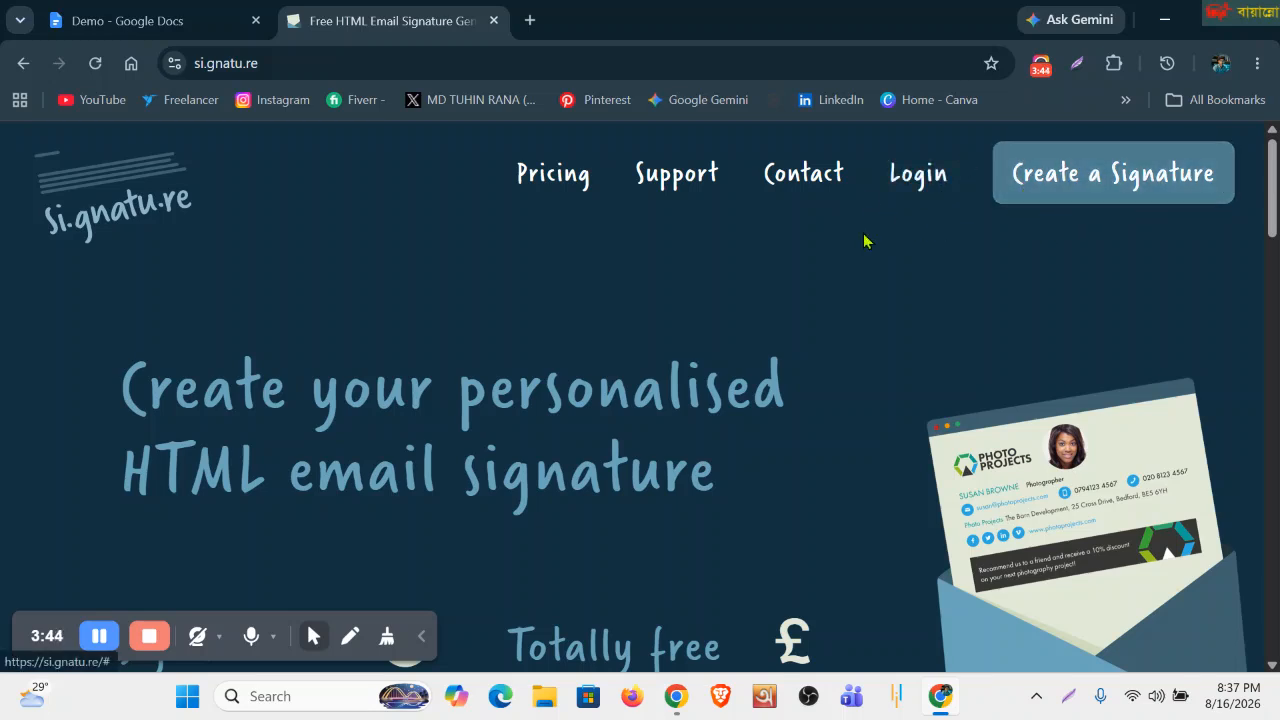
Choose 'Create a Signature' and bring up the Contact details form's Name field.
left_click(1065, 174)
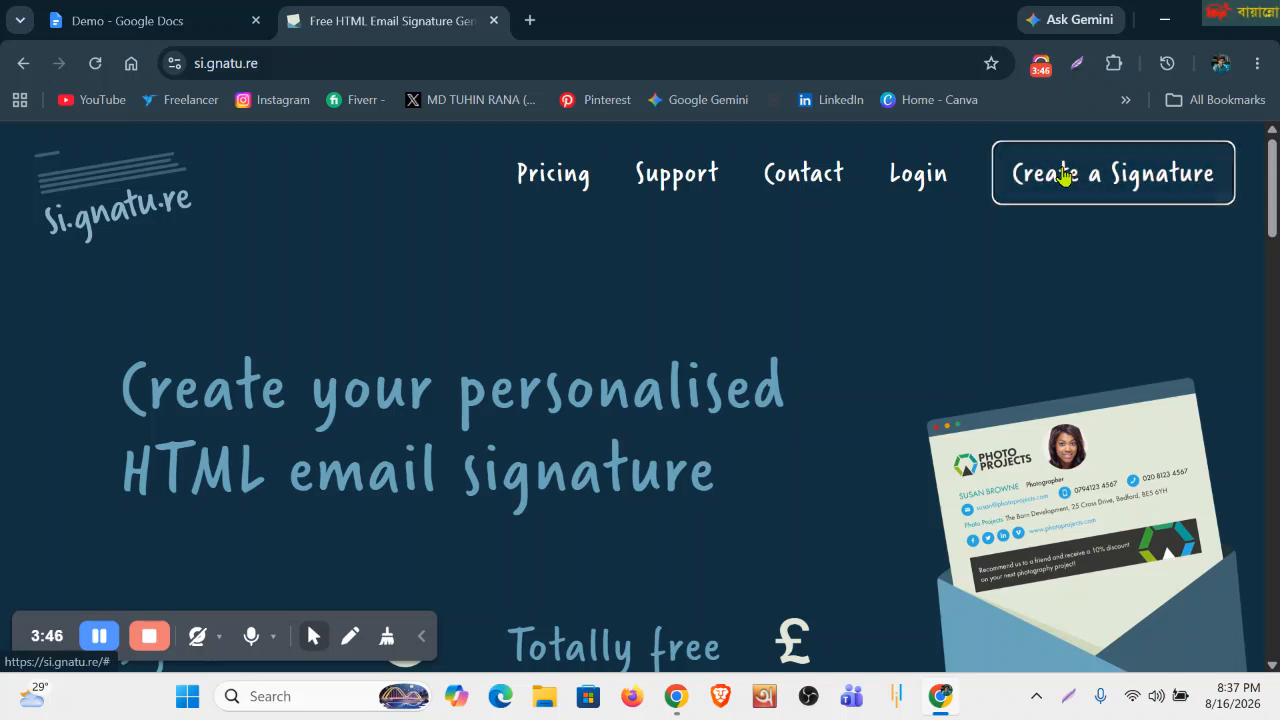
scroll(351, 332, "down", 2)
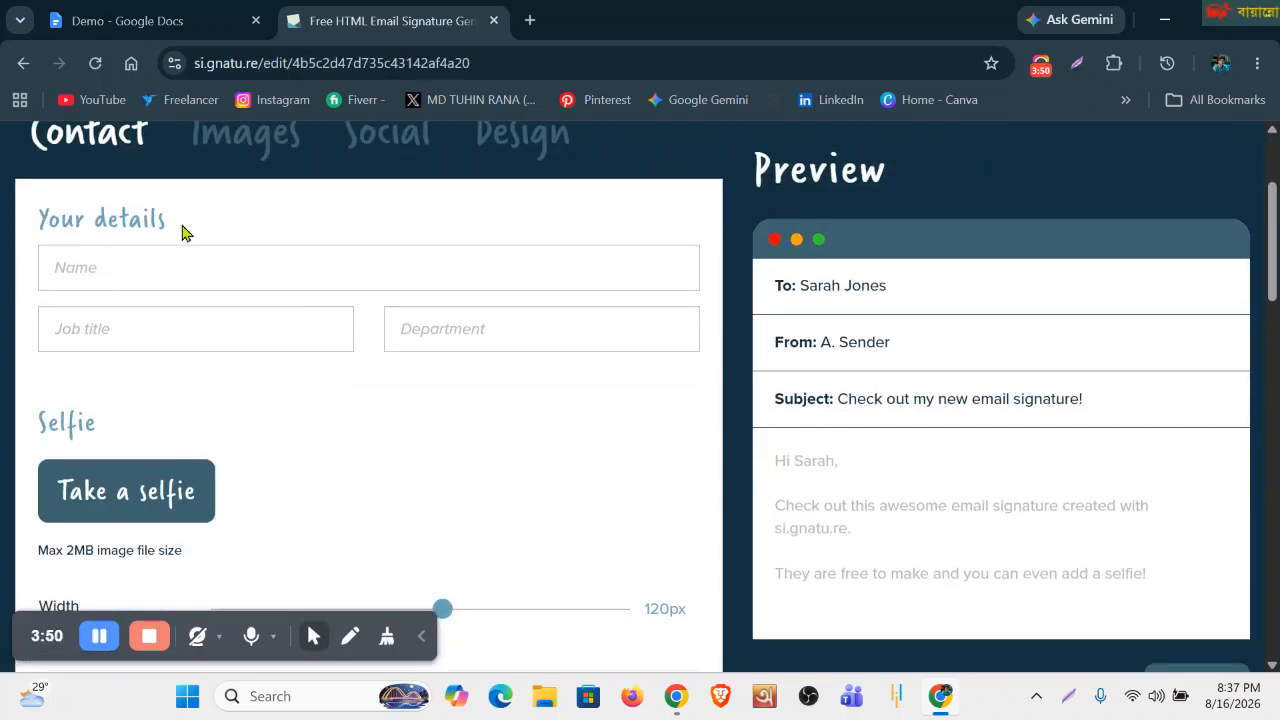
left_click_drag(164, 219, 20, 229)
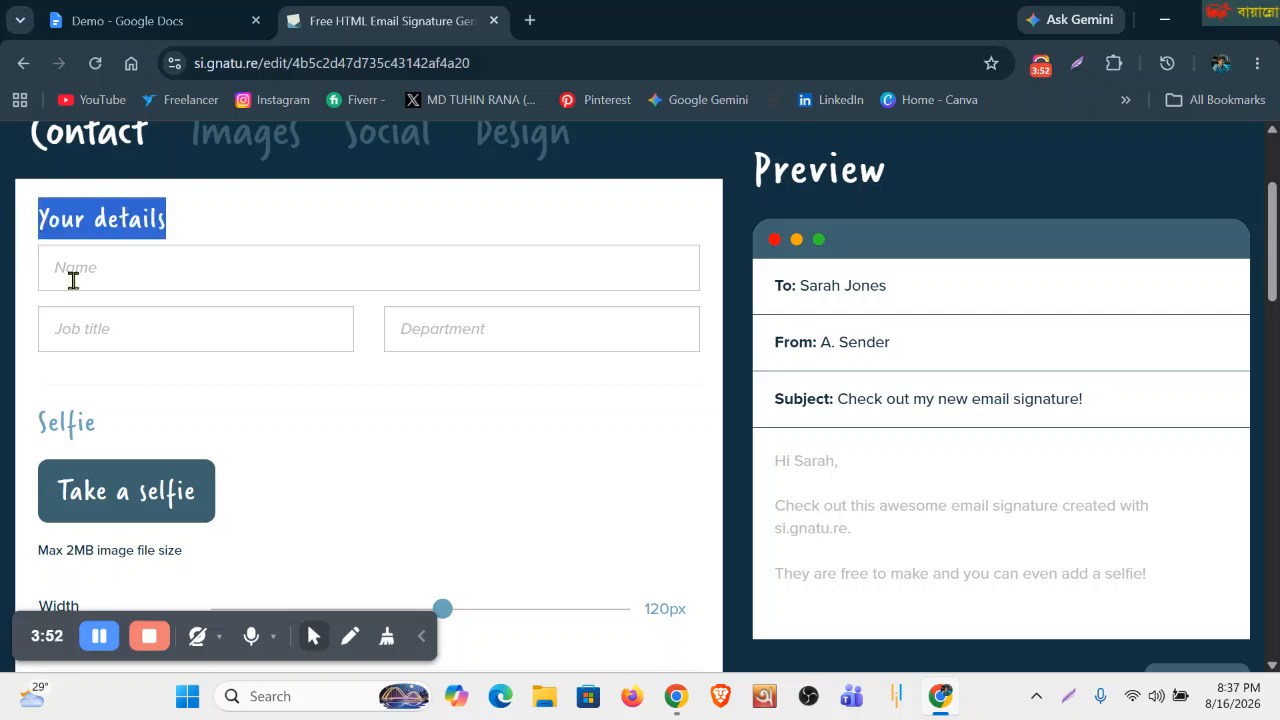
left_click(73, 279)
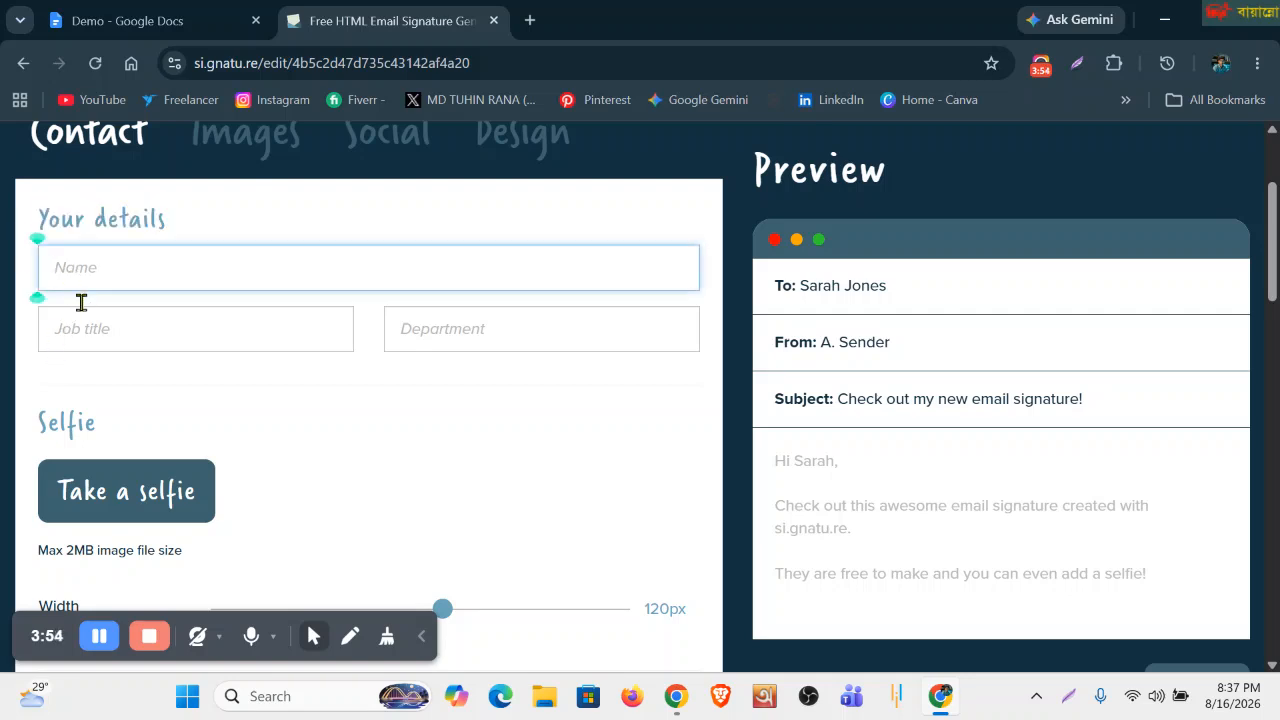
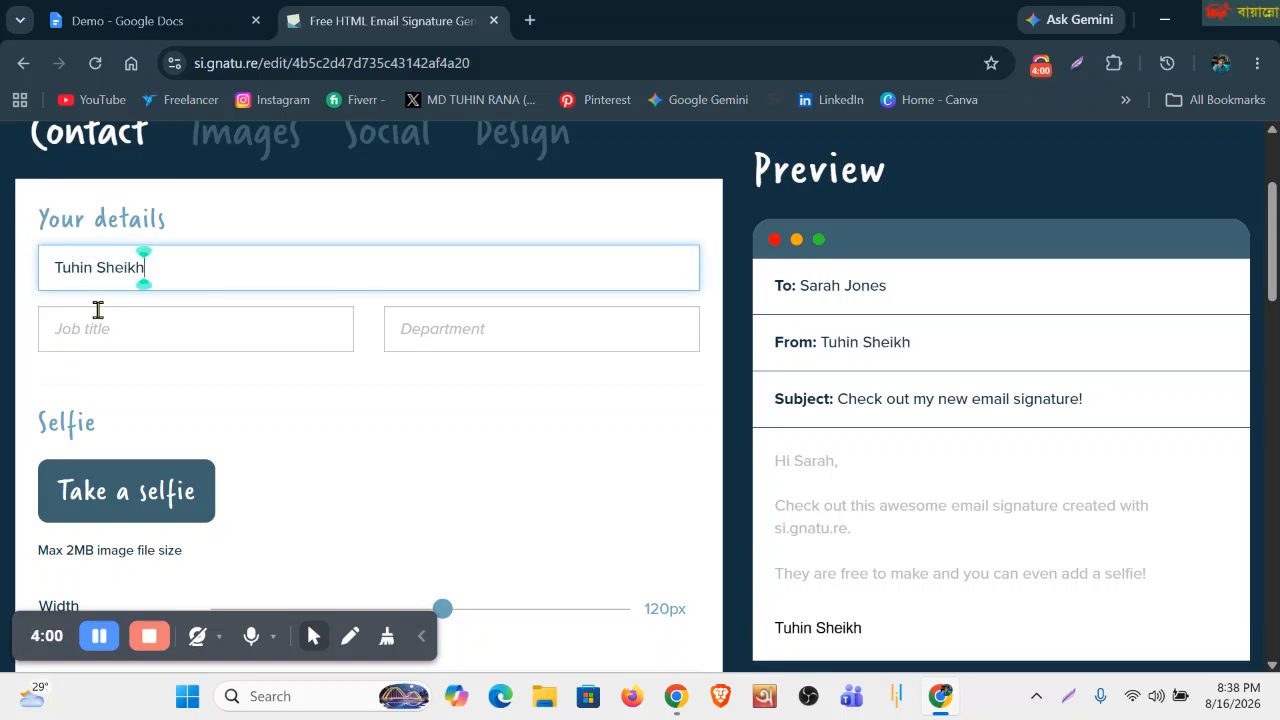
Enter the signer's full name in the Name field.
left_click(100, 321)
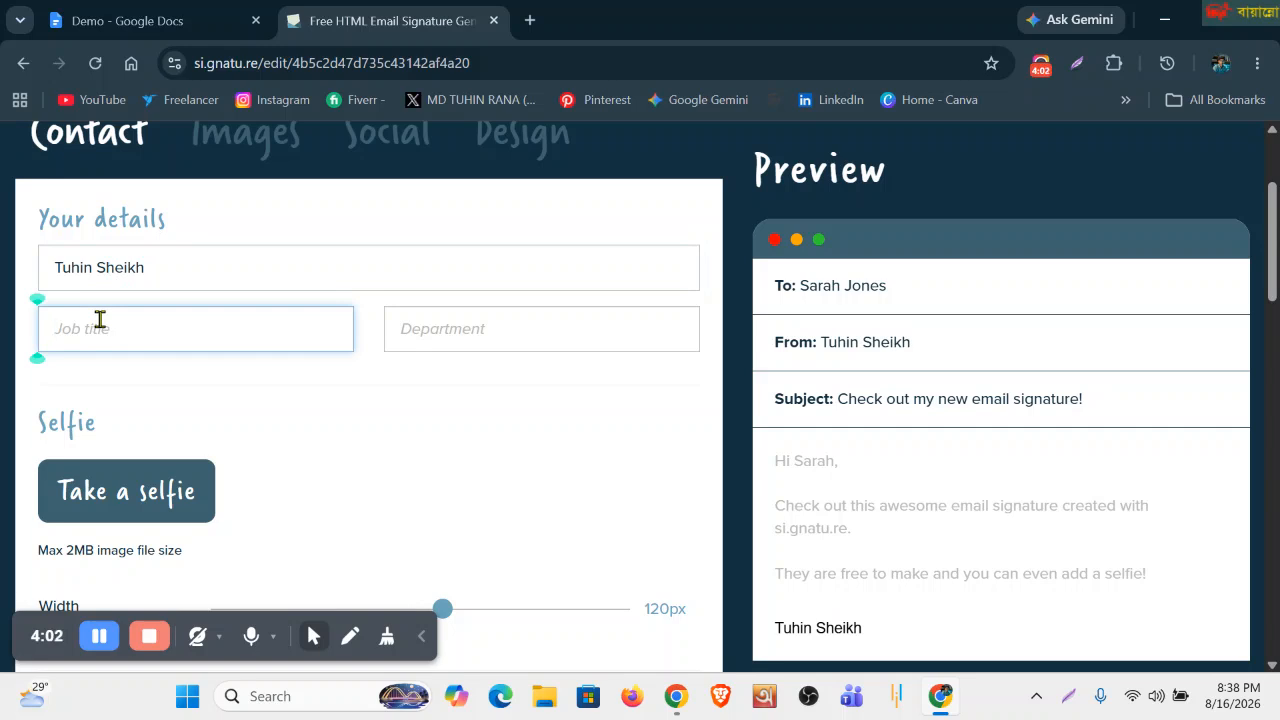
left_click(140, 30)
Copy 'digital marketing specialist' from the Specification Sheet Instruction and return to the signature generator.
scroll(599, 488, "up", 2)
scroll(599, 488, "up", 3)
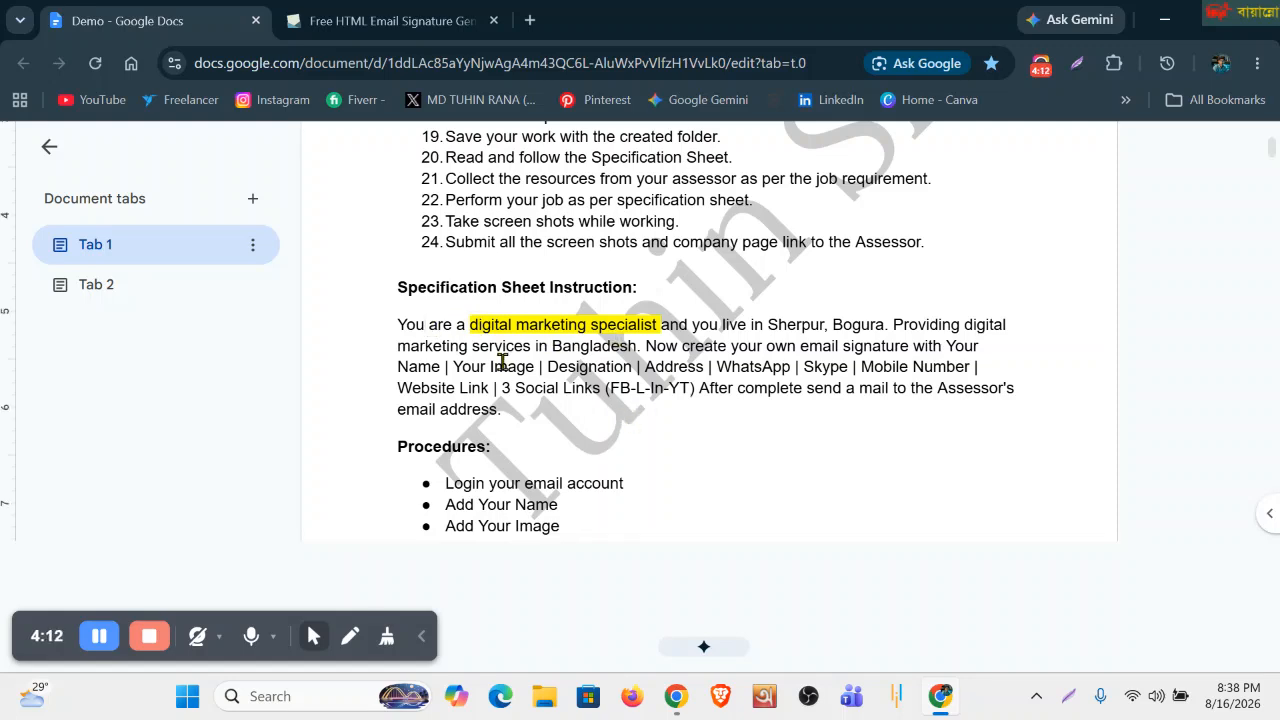
left_click_drag(469, 324, 659, 330)
key("ctrl+c")
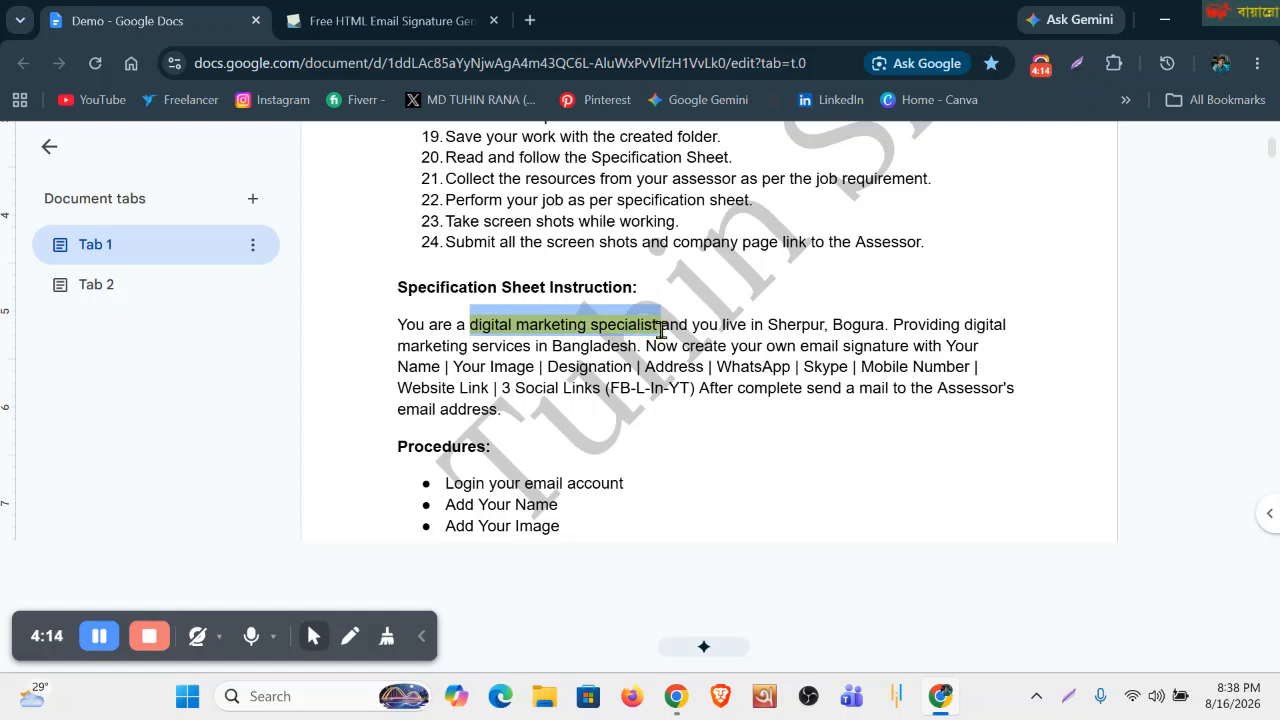
left_click(390, 20)
Set Job title to 'Digital marketing specialist' and Department to 'Training & Assessment'.
key("ctrl+v")
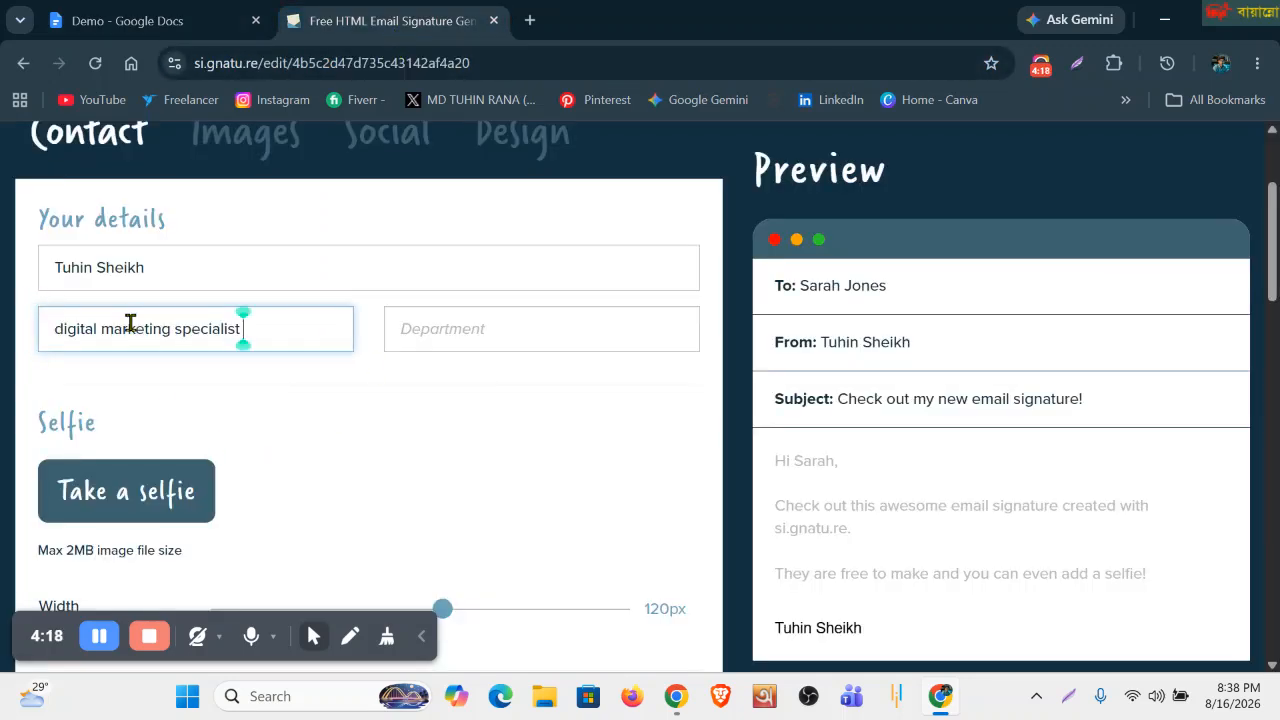
left_click(63, 328)
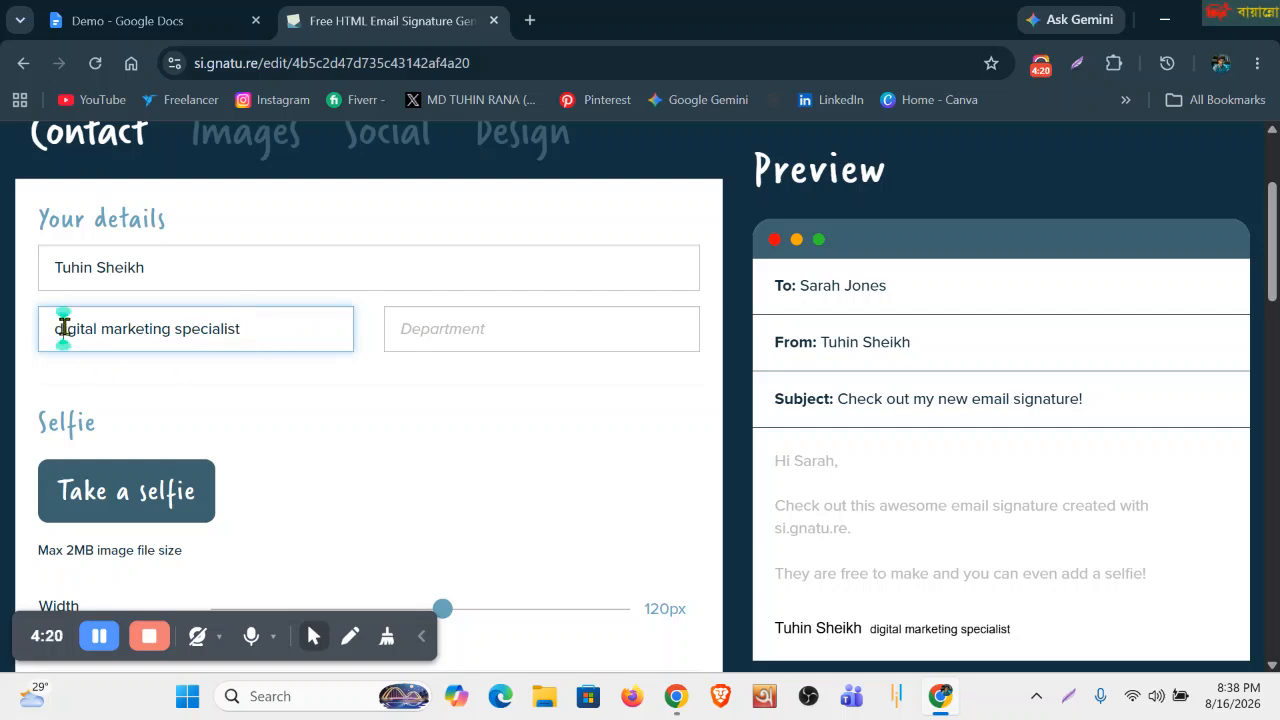
key("BackSpace")
type("D")
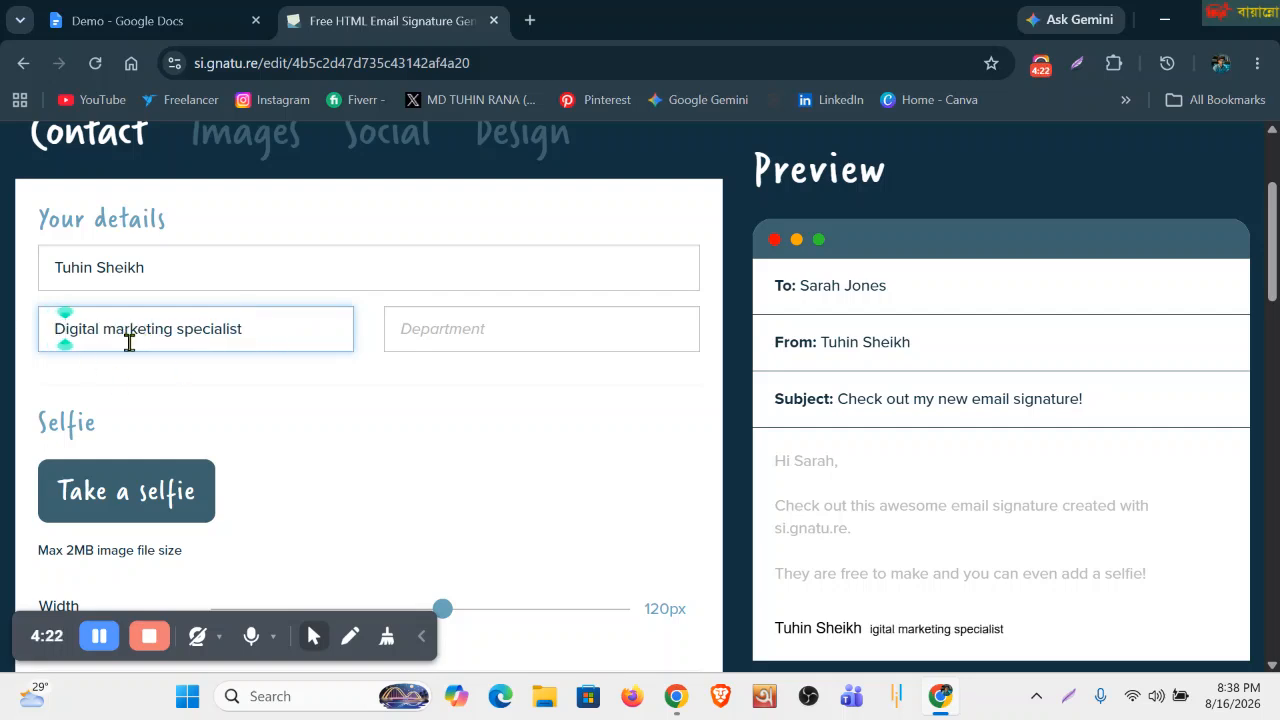
left_click(429, 334)
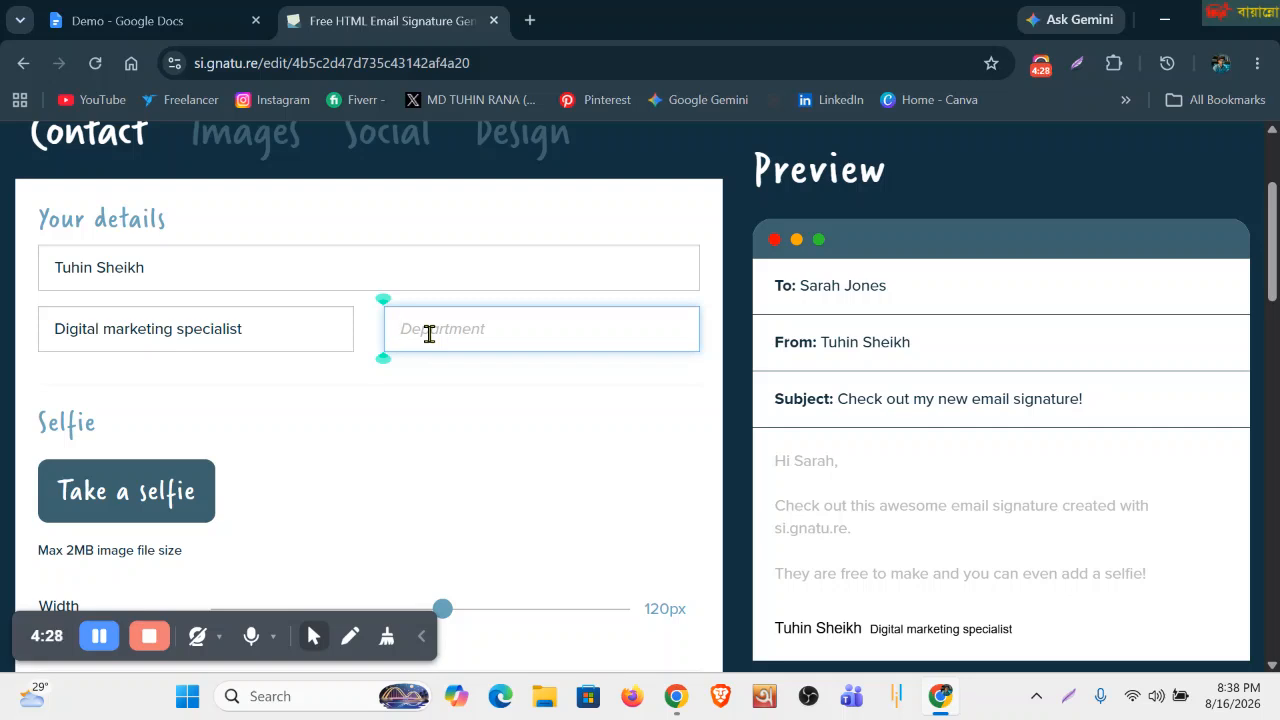
type("Training")
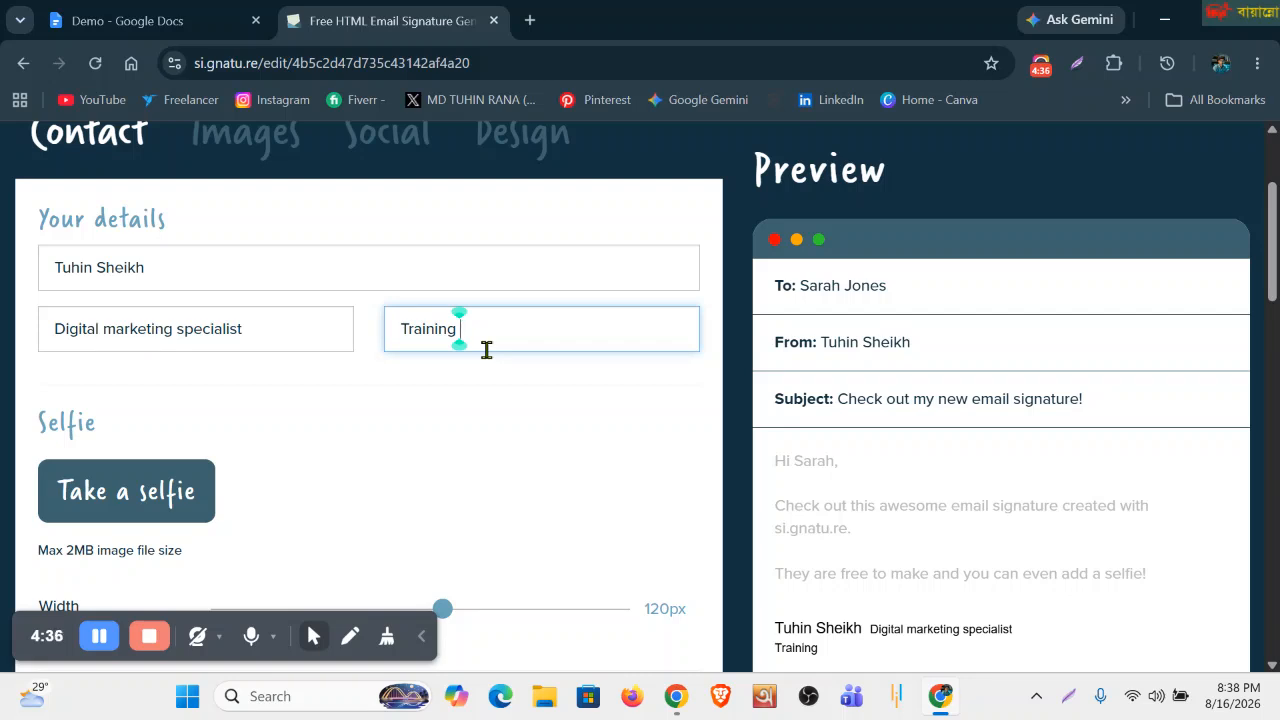
type(" & Assessment")
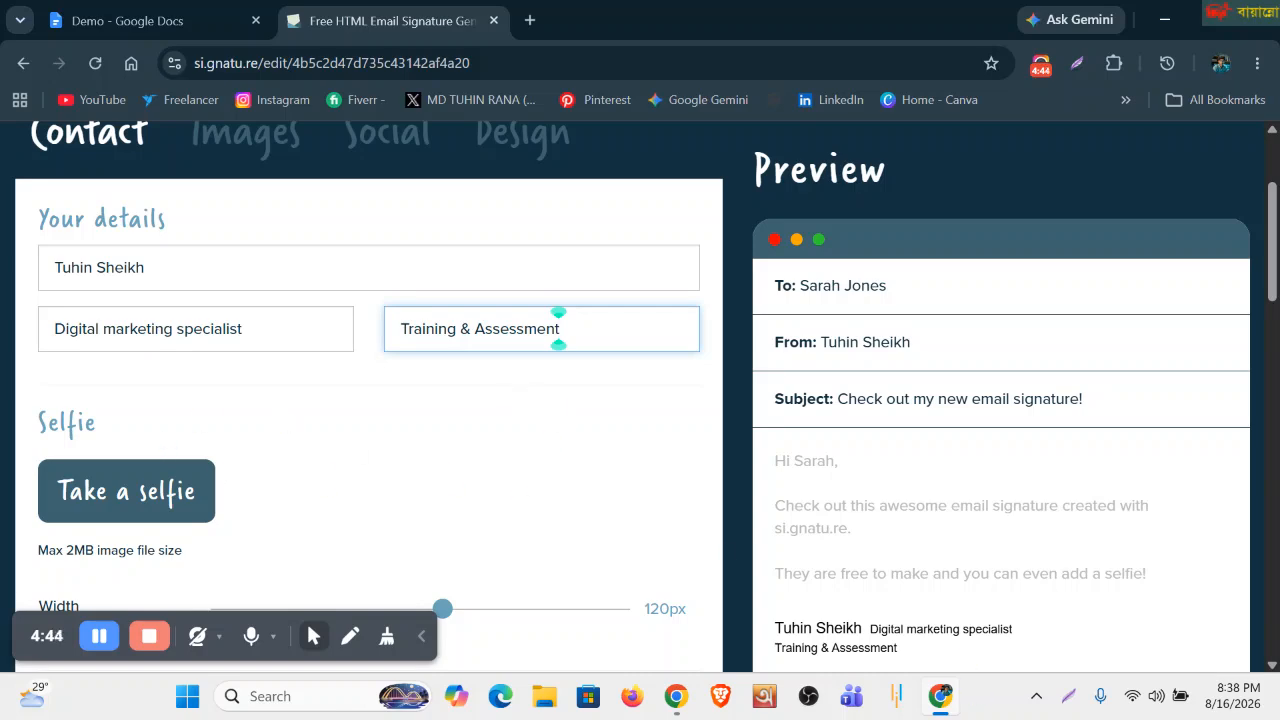
left_click(1068, 697)
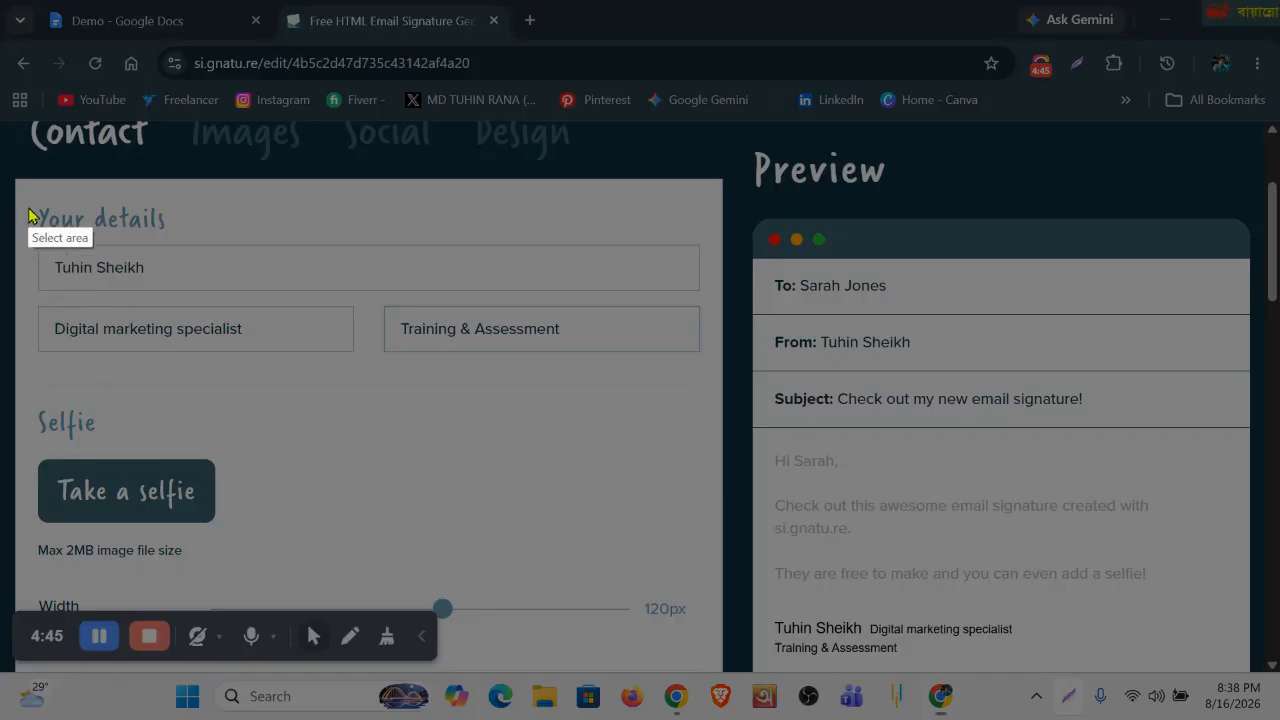
Capture the Your details section in Lightshot with a red box, then close it without saving.
mouse_move(22, 184)
left_mouse_down()
mouse_move(57, 225)
mouse_move(560, 376)
mouse_move(716, 367)
left_mouse_up()
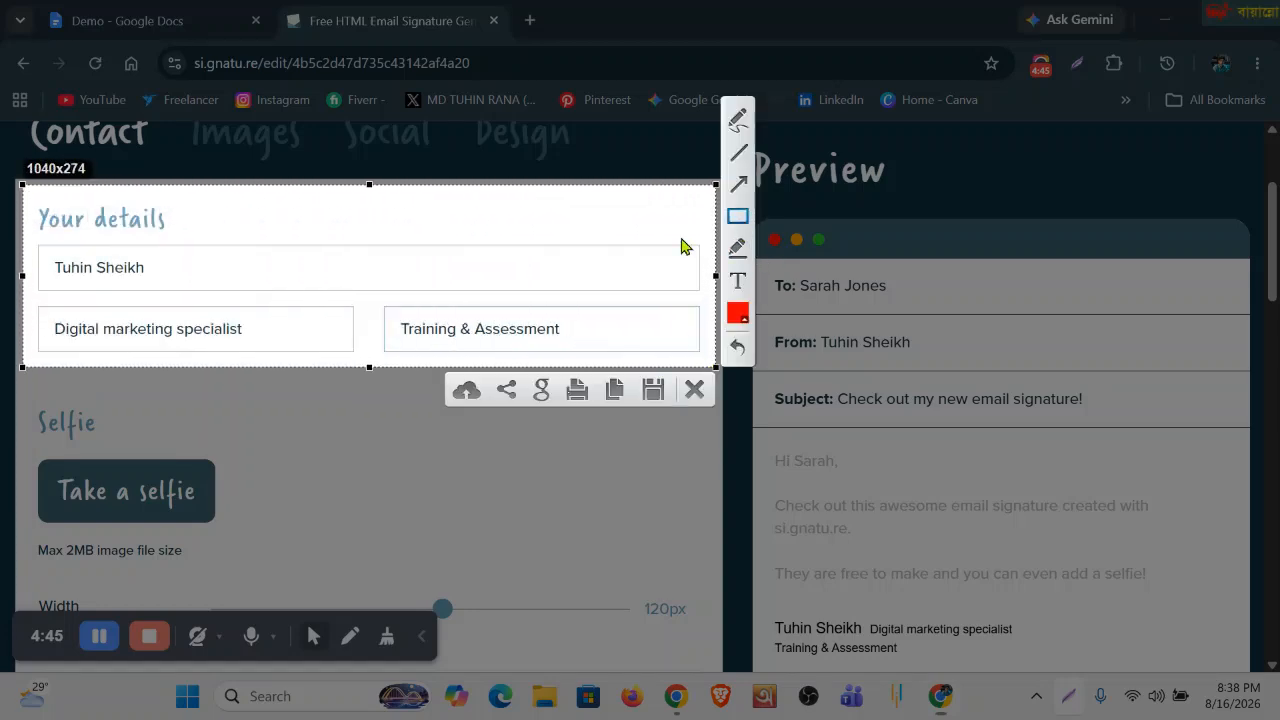
mouse_move(35, 222)
left_mouse_down()
mouse_move(91, 290)
mouse_move(467, 357)
mouse_move(652, 351)
mouse_move(685, 370)
left_mouse_up()
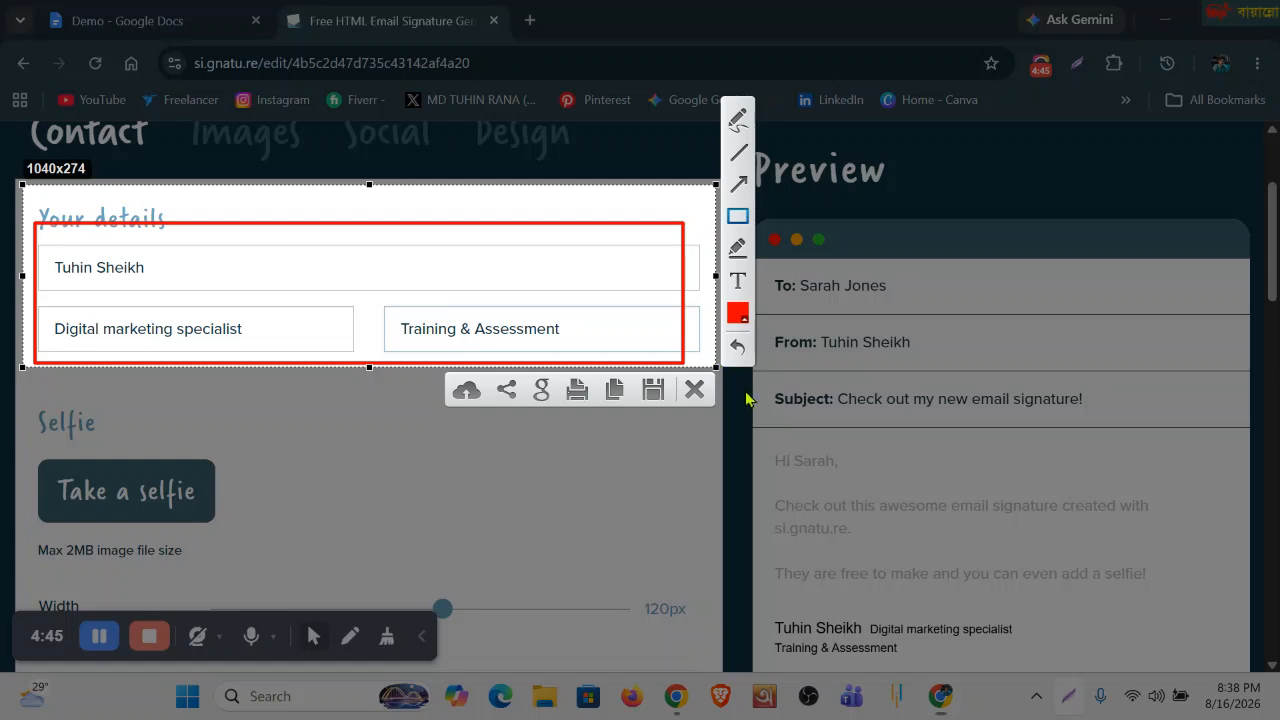
left_click(653, 395)
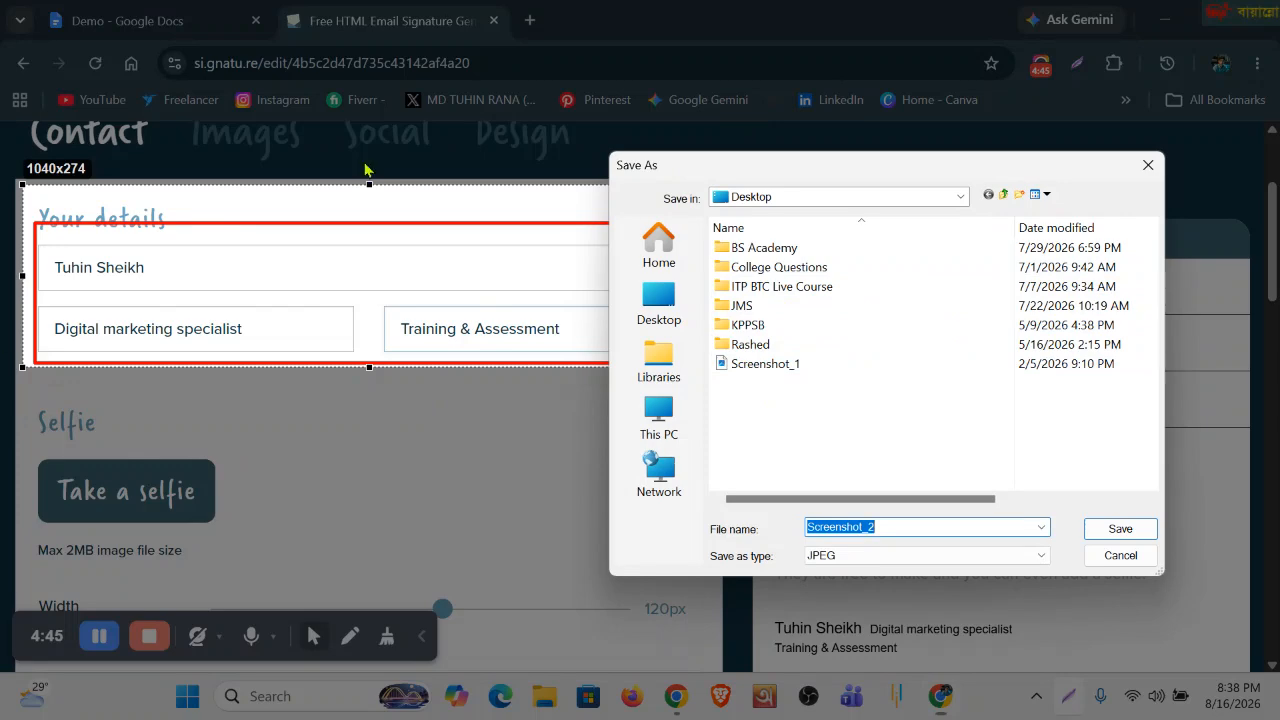
left_click(1147, 166)
left_click(695, 390)
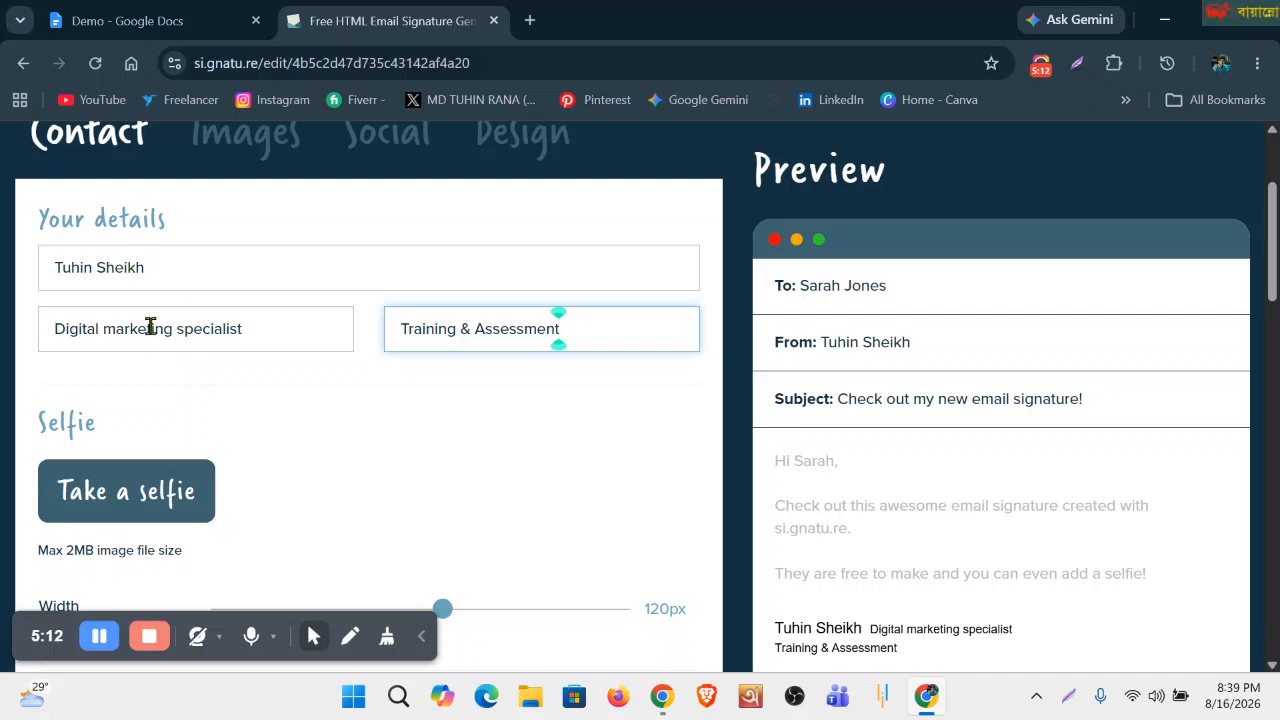
Start a selfie picture, dismiss the camera request, and switch to uploading from My Device.
scroll(260, 389, "down", 1)
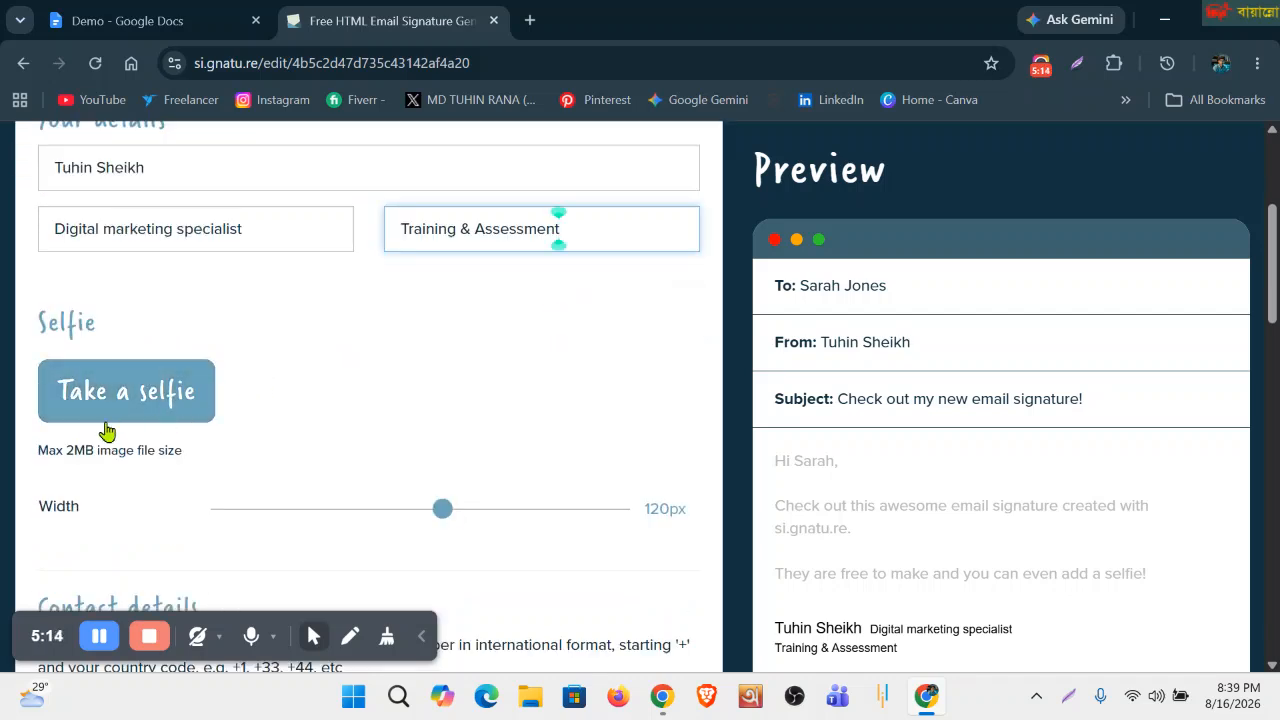
scroll(980, 537, "down", 2)
scroll(895, 537, "up", 2)
left_click(115, 397)
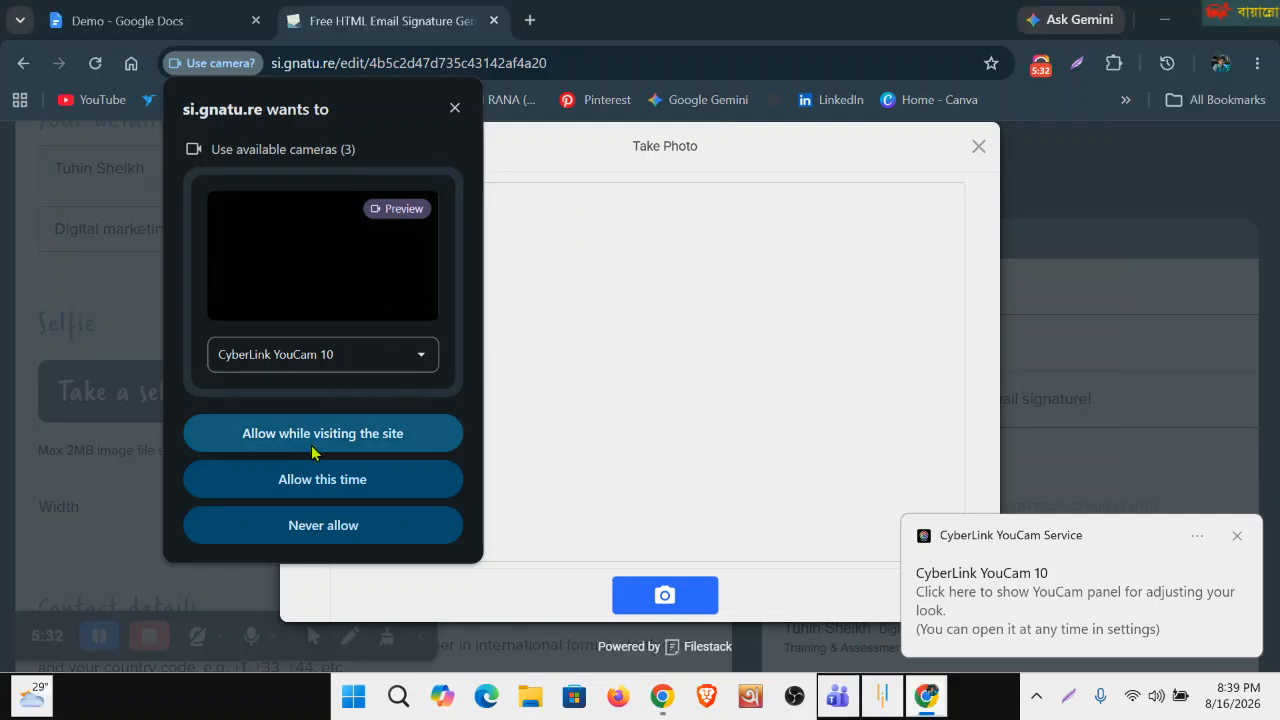
left_click(454, 108)
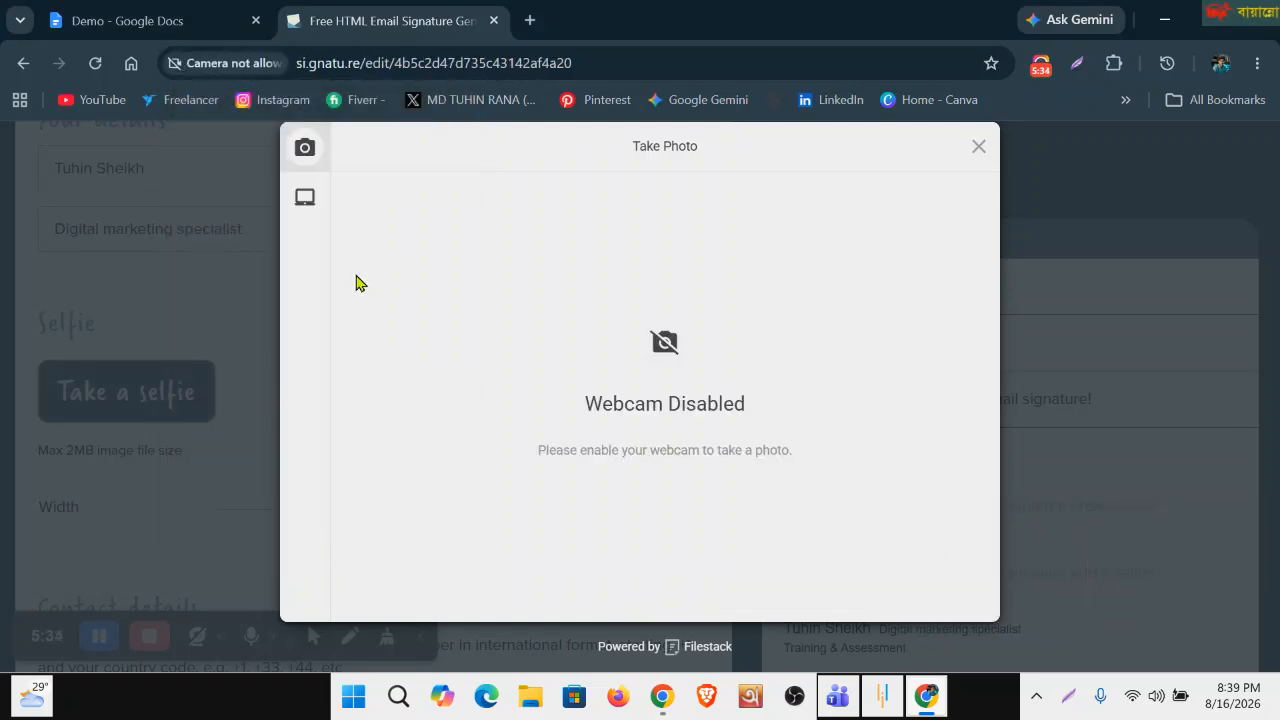
mouse_move(311, 209)
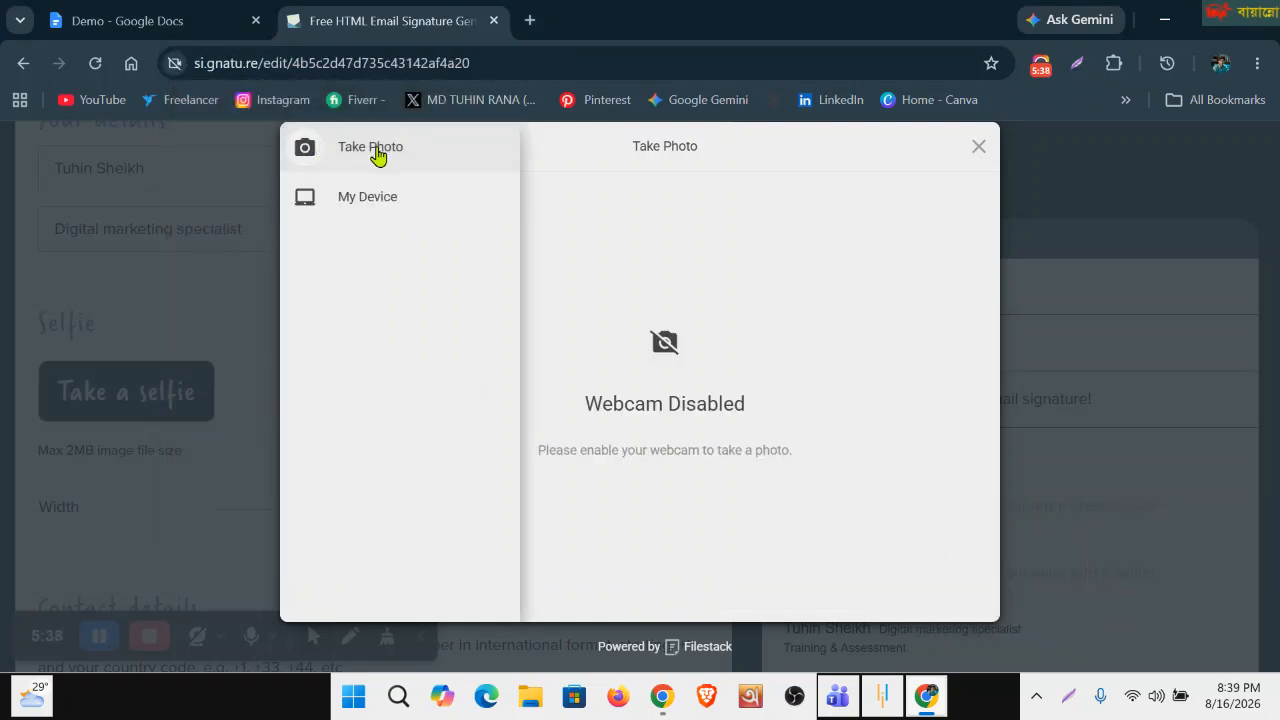
left_click(366, 208)
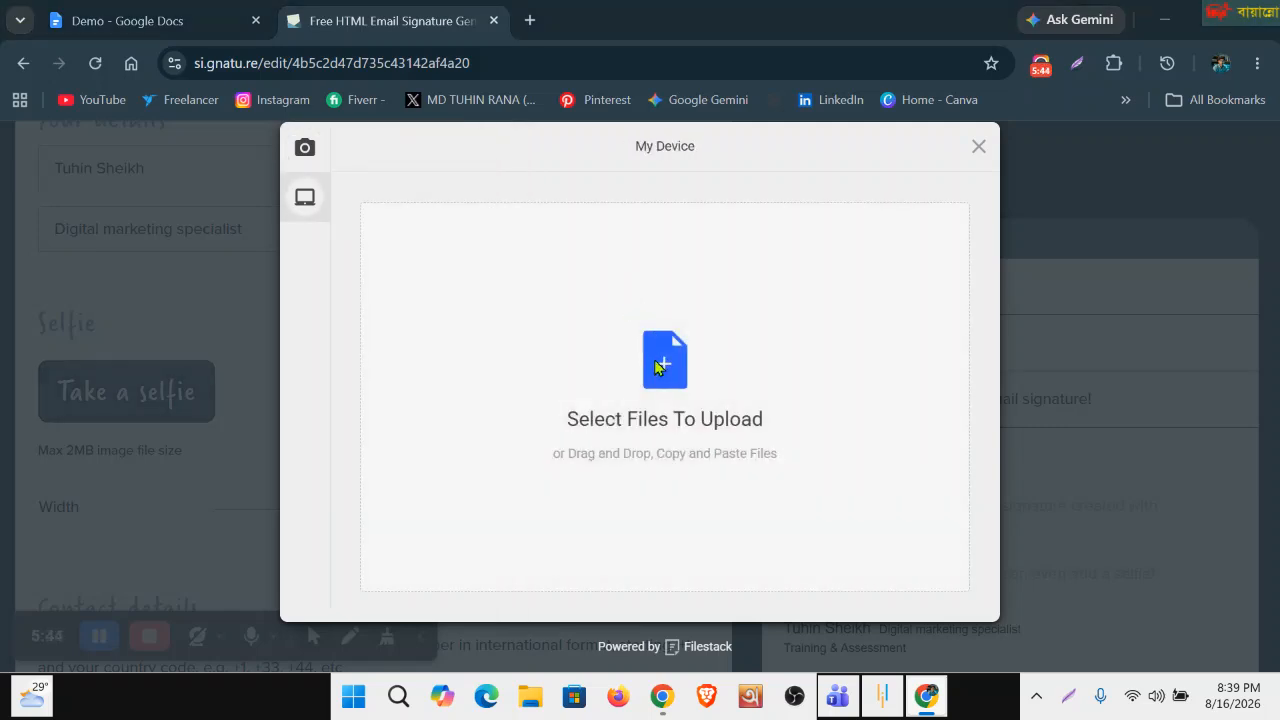
left_click(658, 367)
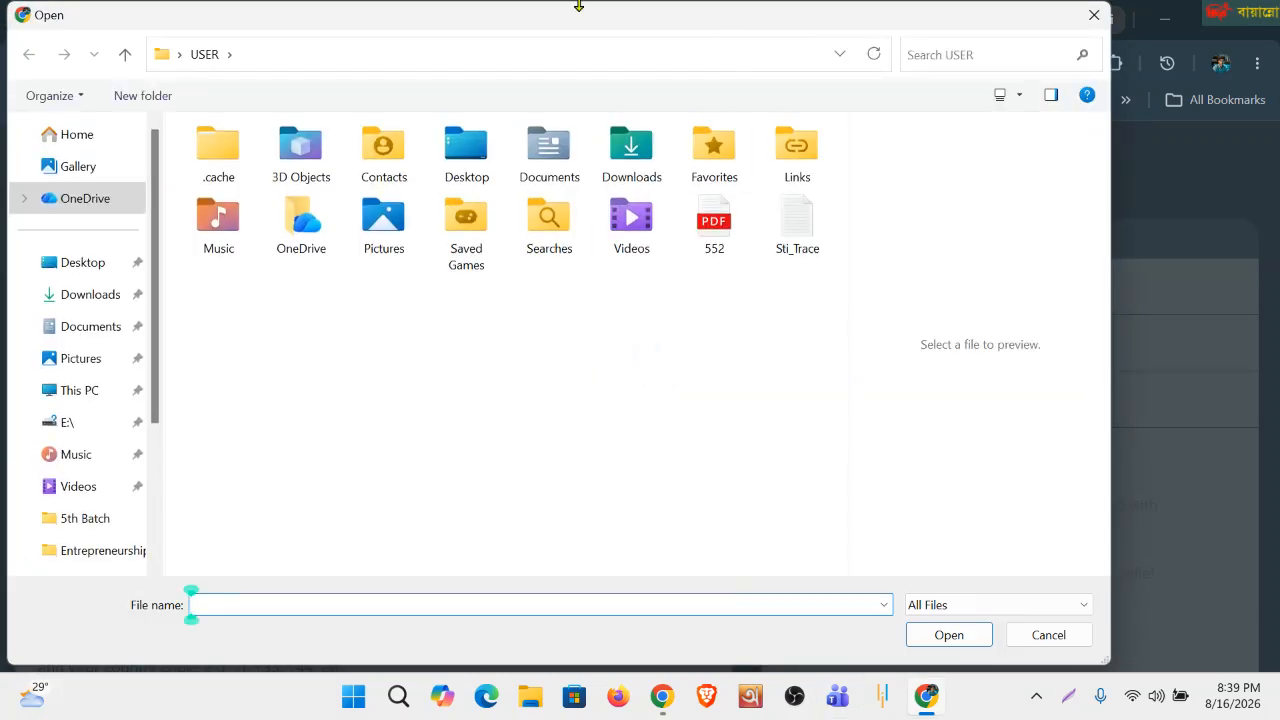
left_click(84, 296)
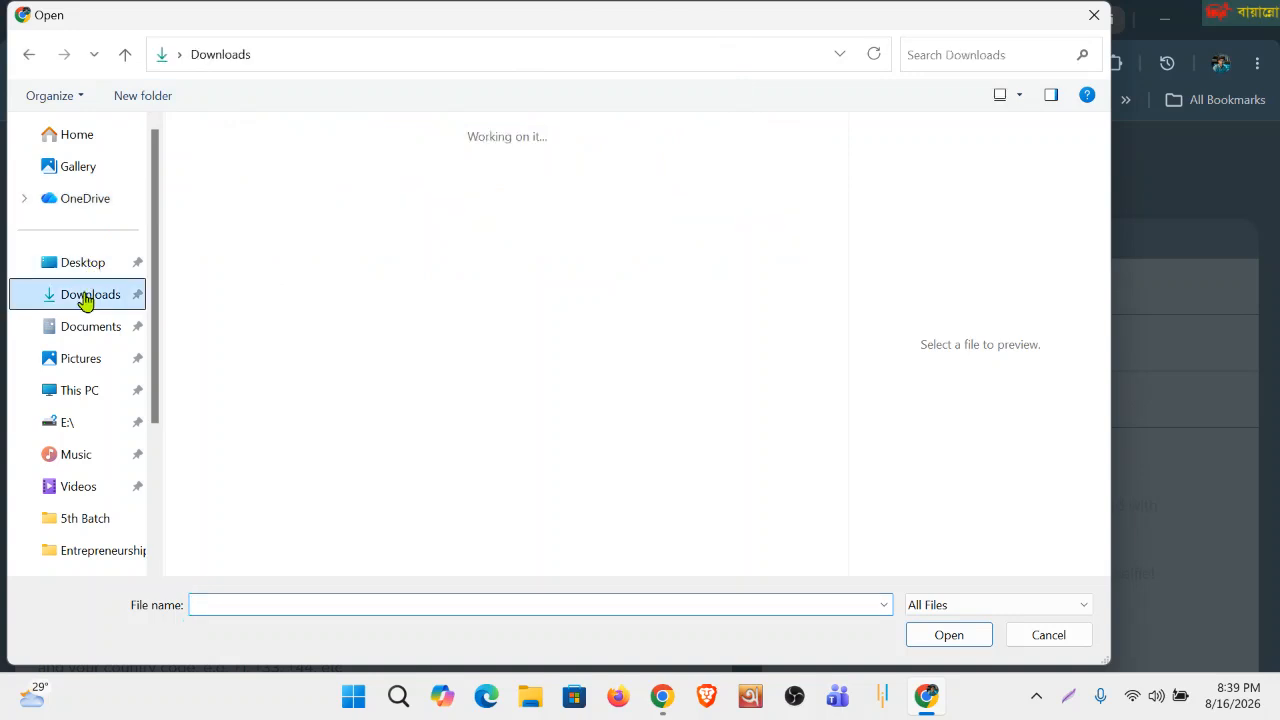
left_click(77, 167)
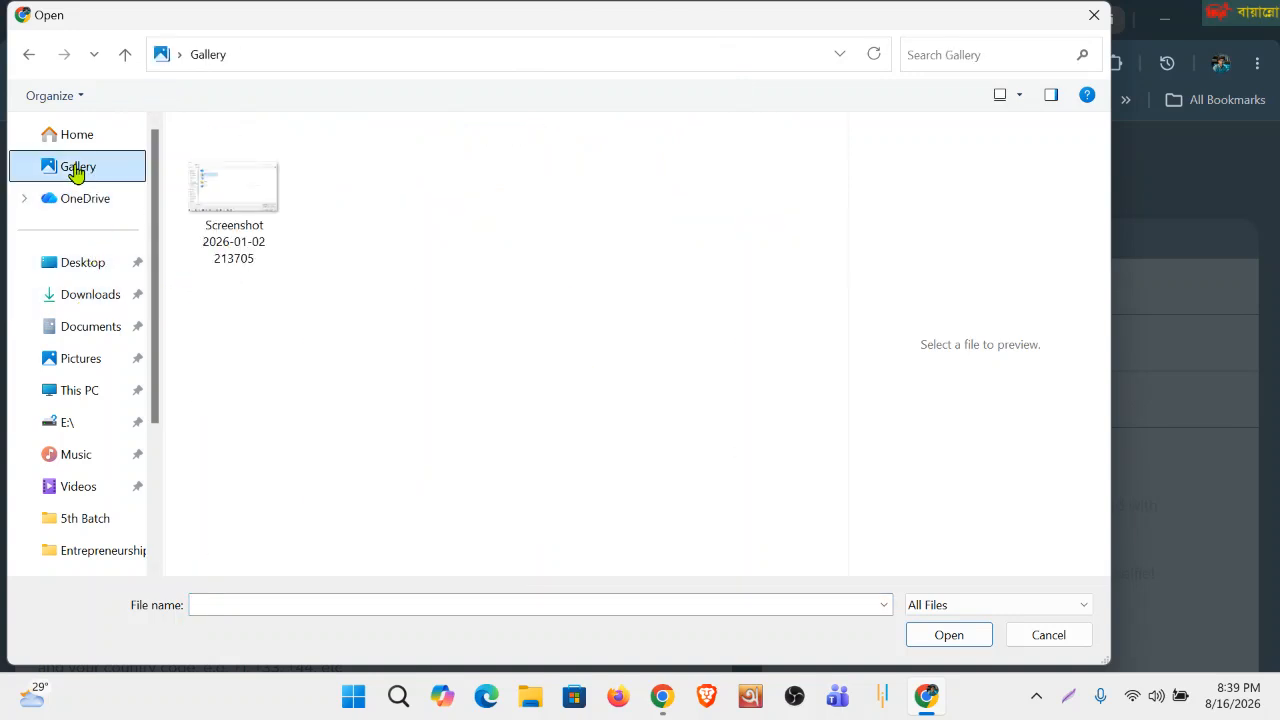
left_click(224, 203)
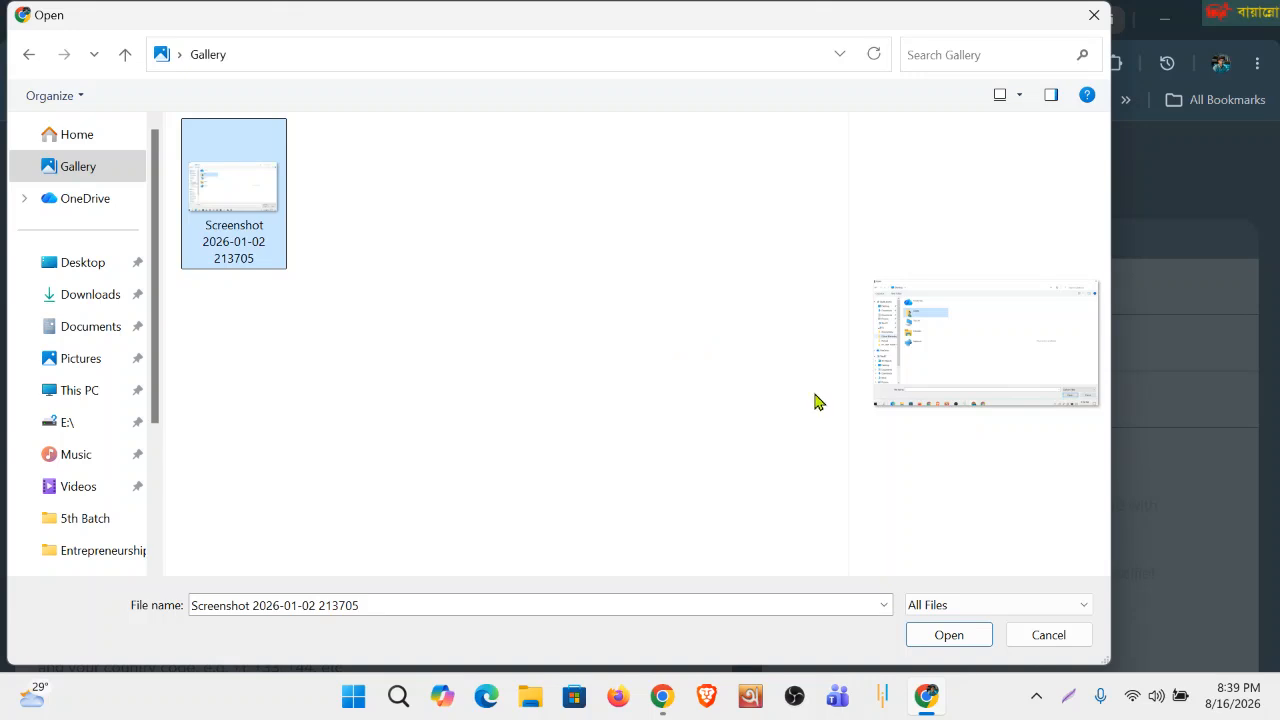
left_click(937, 636)
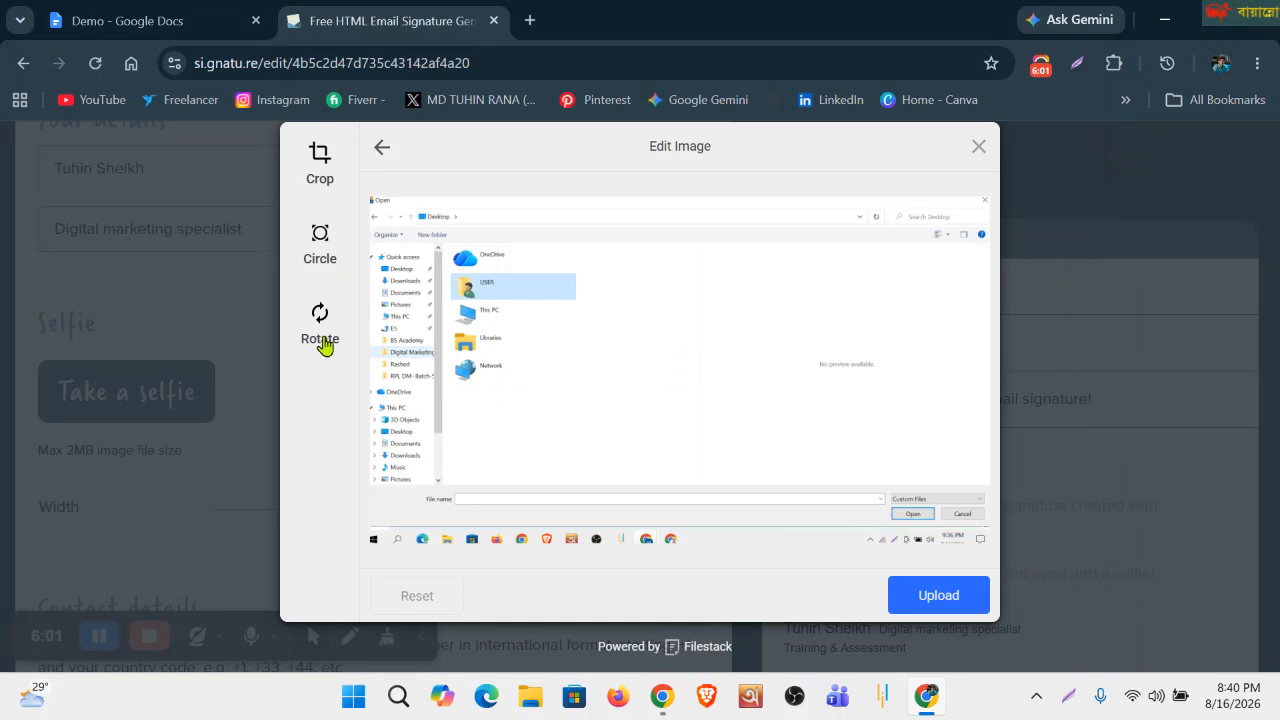
Crop the screenshot to a circle over its left part, save it, and upload it as the selfie.
left_click(320, 157)
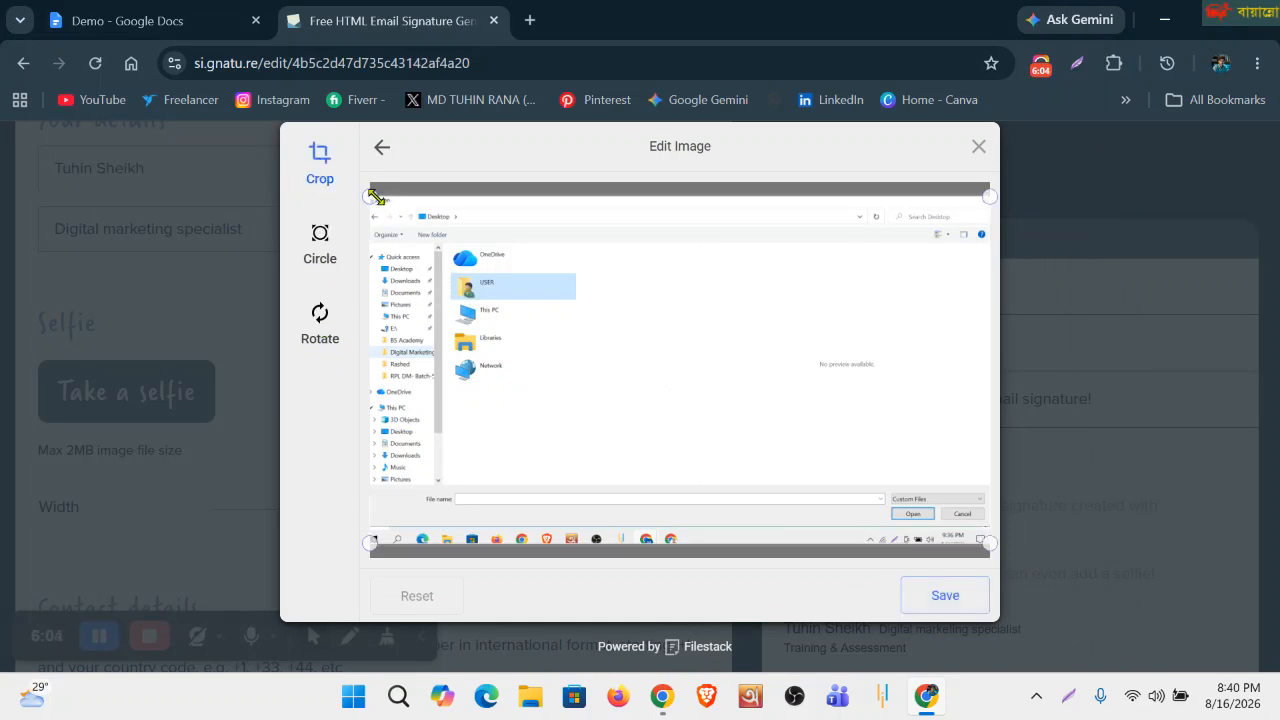
left_click_drag(370, 196, 434, 218)
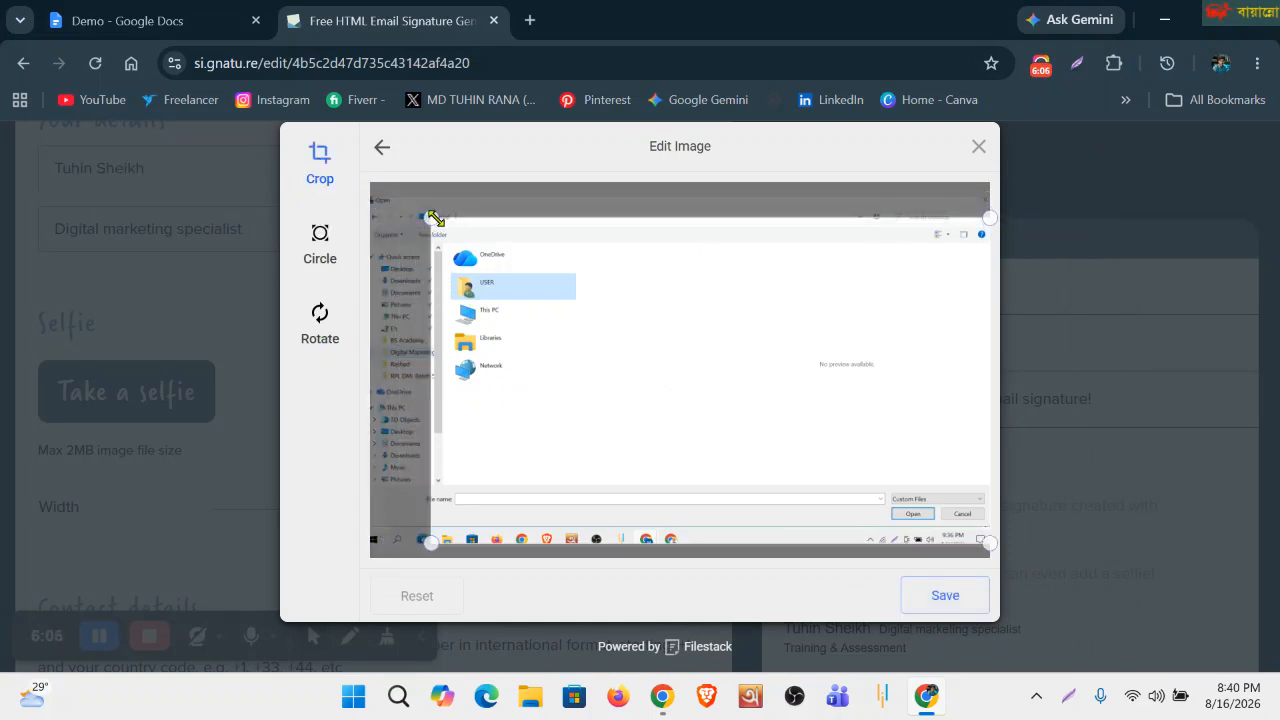
left_click_drag(985, 540, 894, 468)
left_click(322, 255)
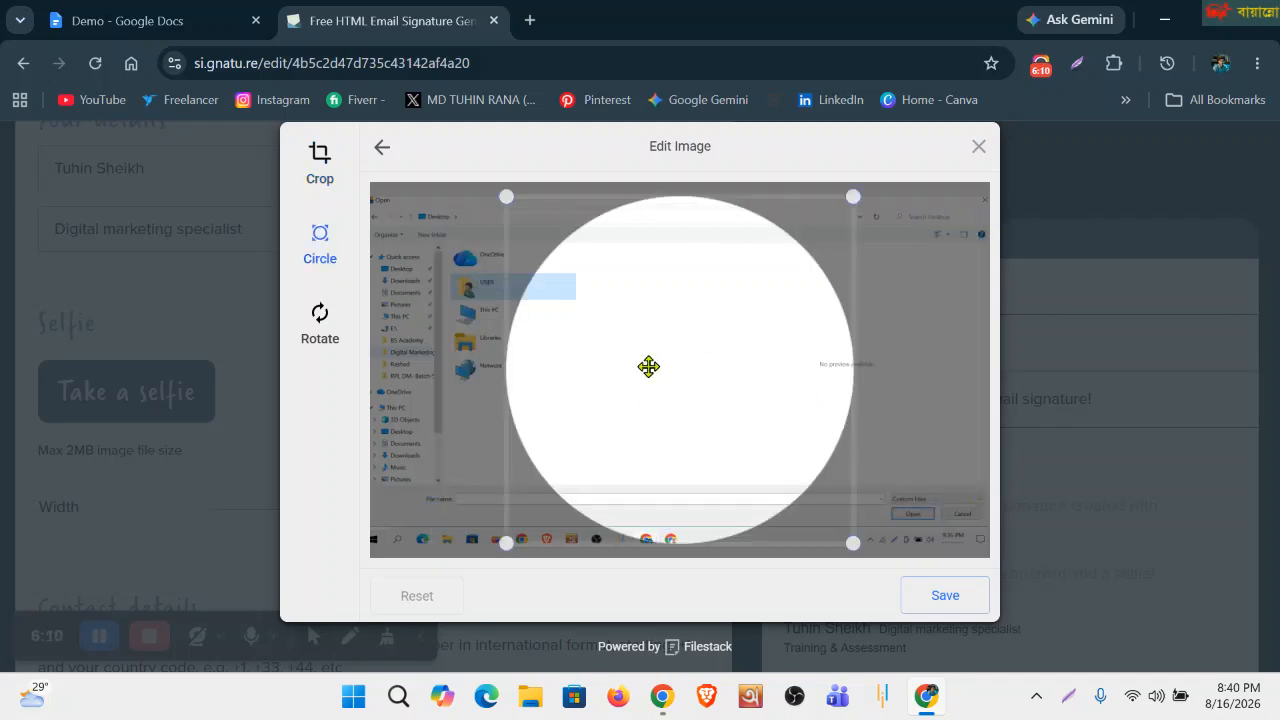
left_click_drag(649, 367, 517, 279)
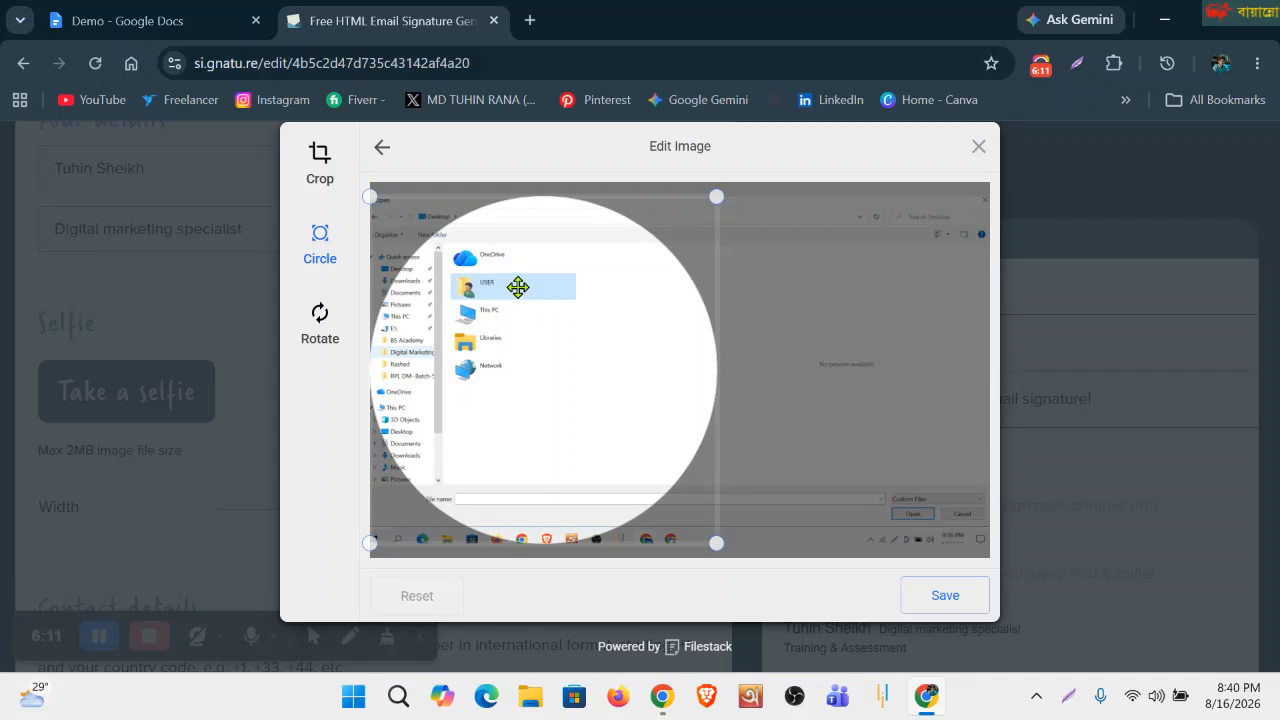
left_click(320, 338)
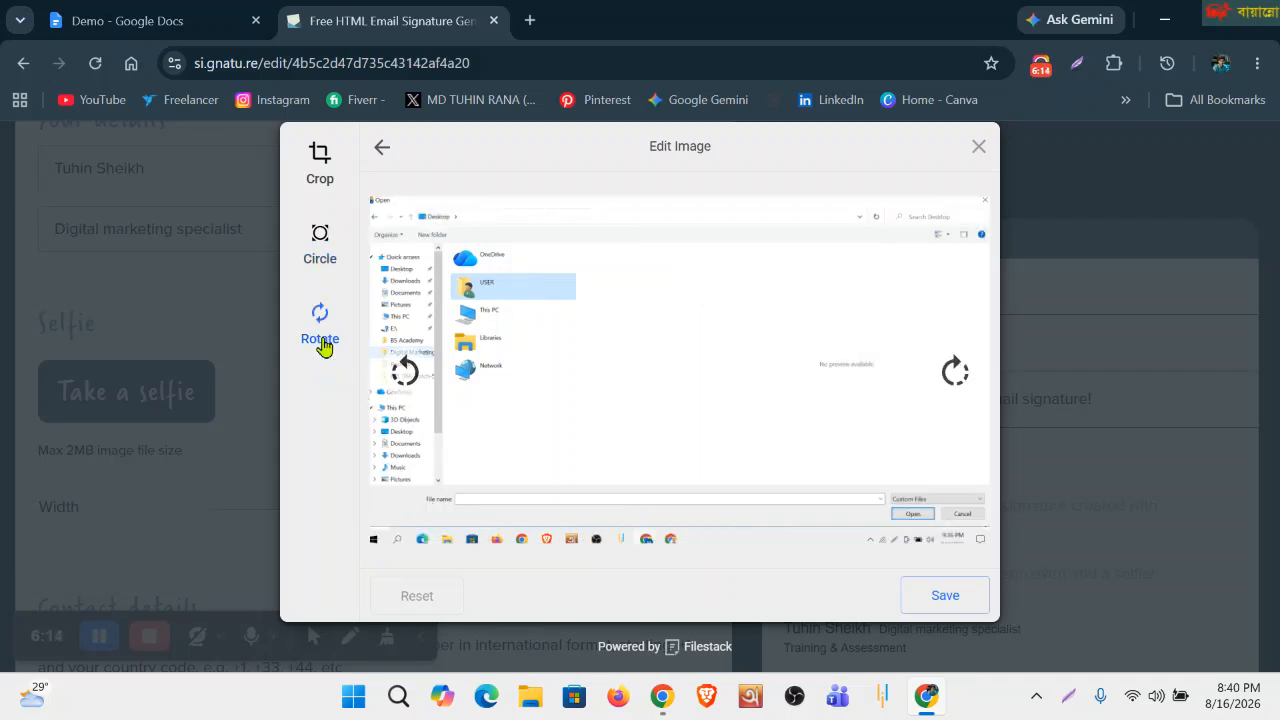
left_click(320, 258)
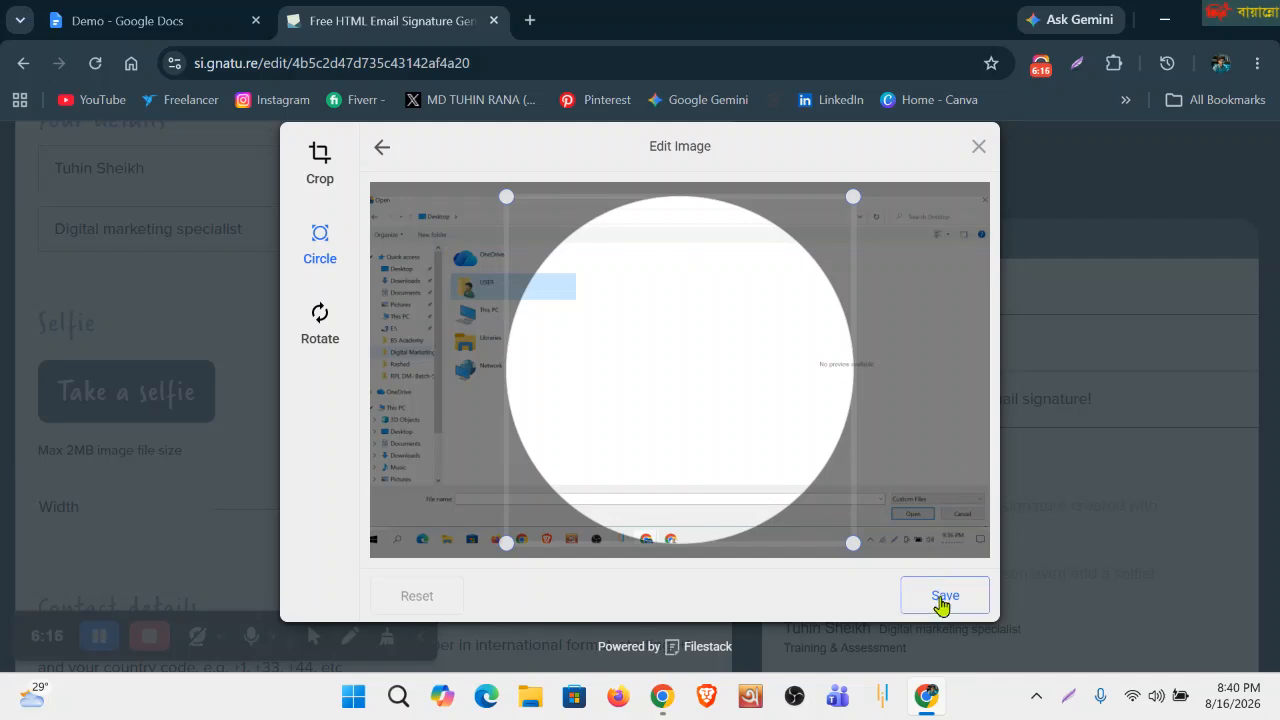
left_click_drag(709, 374, 578, 321)
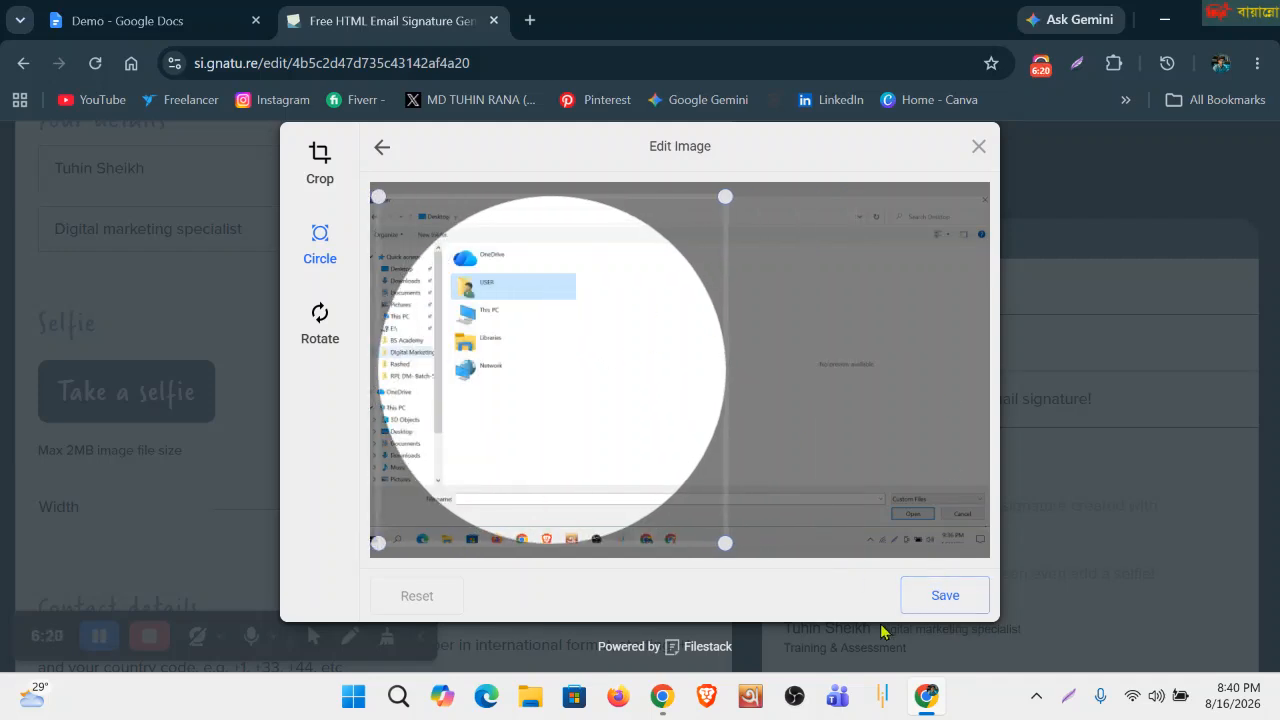
left_click(940, 611)
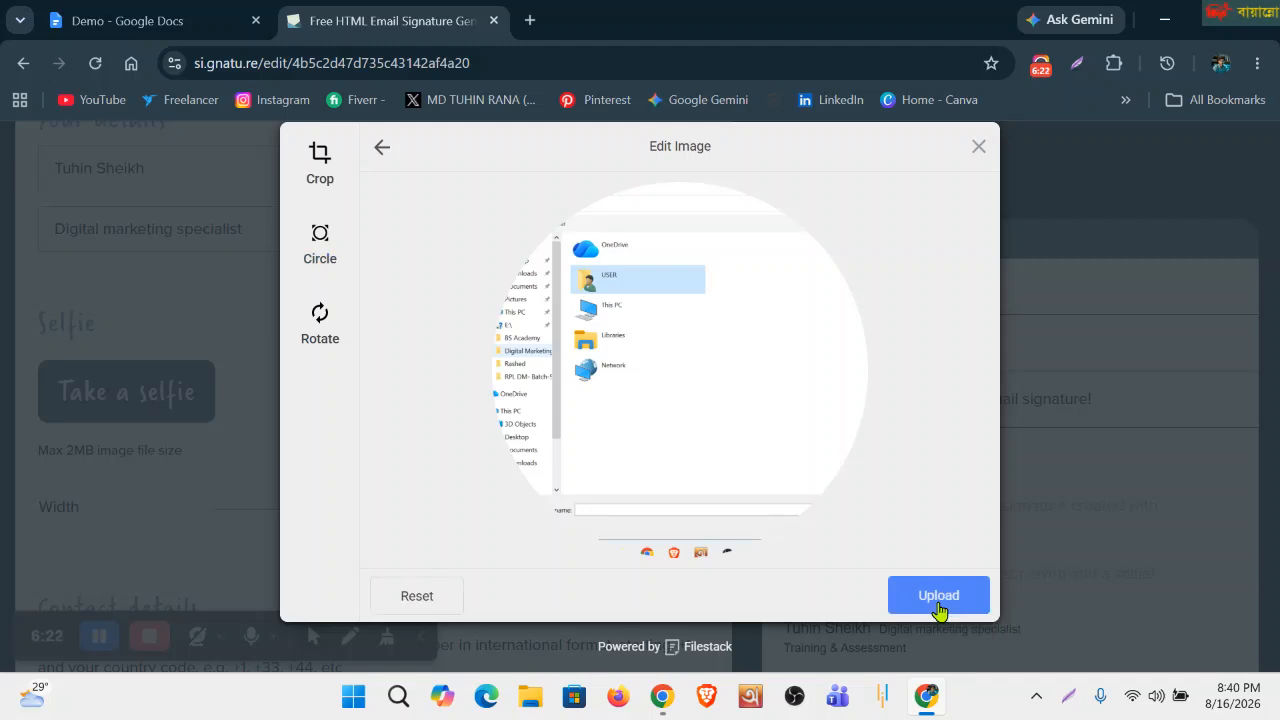
left_click(939, 605)
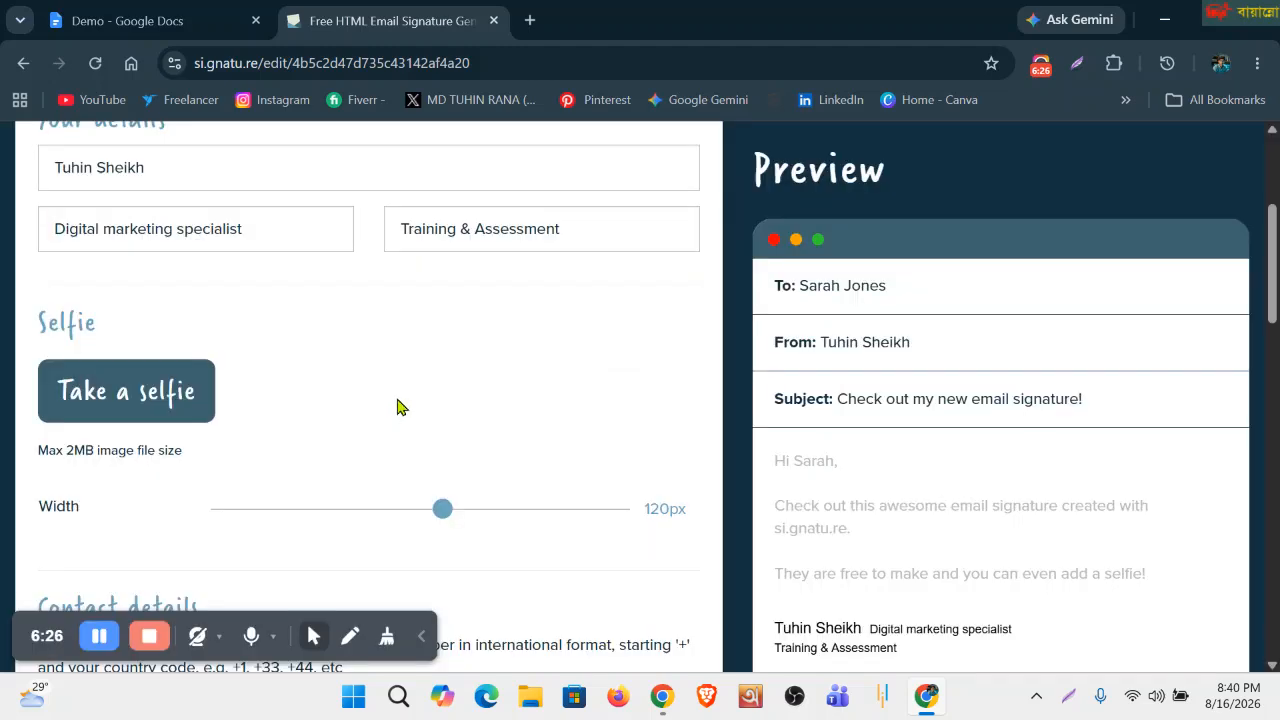
Scroll the form and preview to check the circular selfie and its 110px width.
scroll(863, 503, "down", 1)
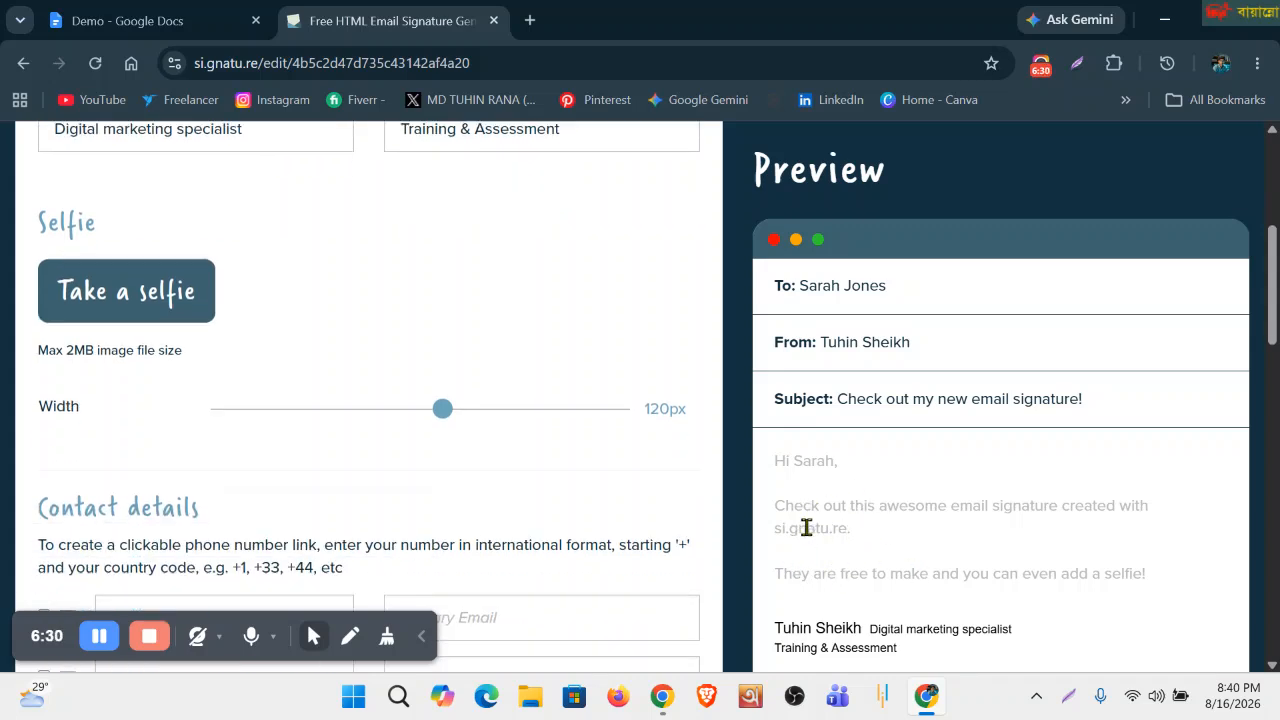
scroll(876, 510, "down", 2)
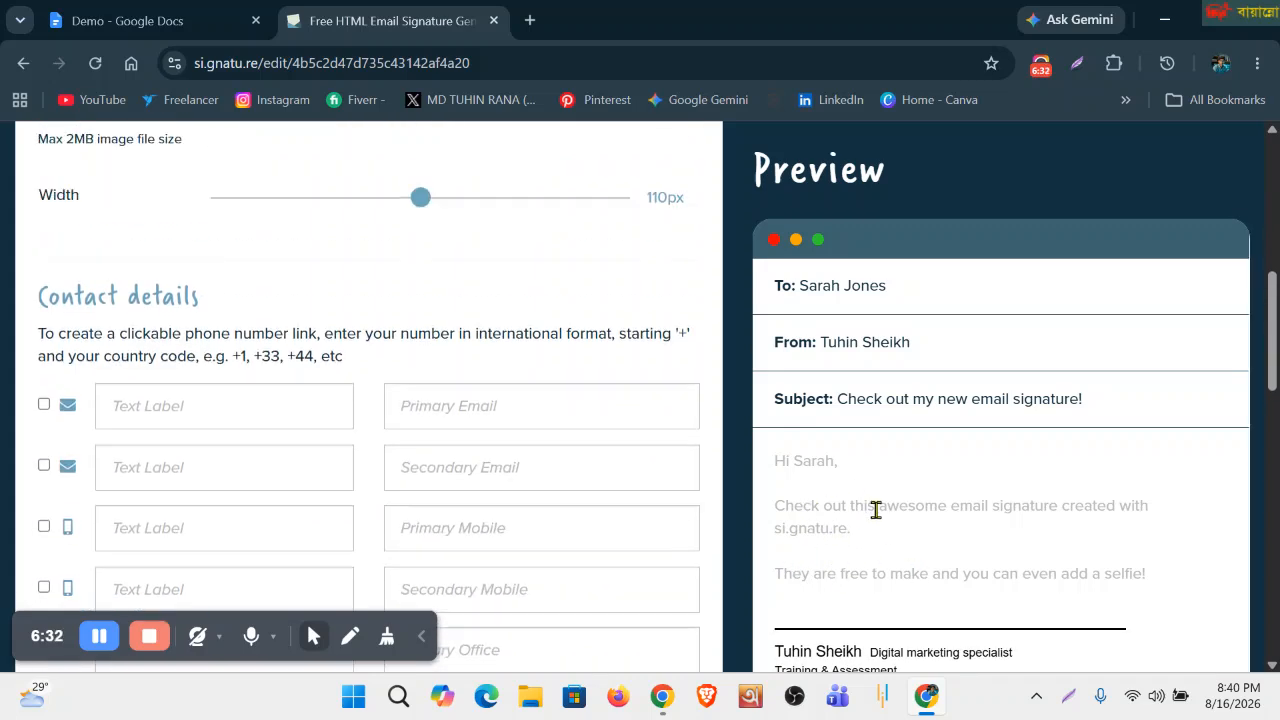
scroll(876, 510, "up", 2)
scroll(877, 507, "down", 1)
scroll(877, 507, "up", 1)
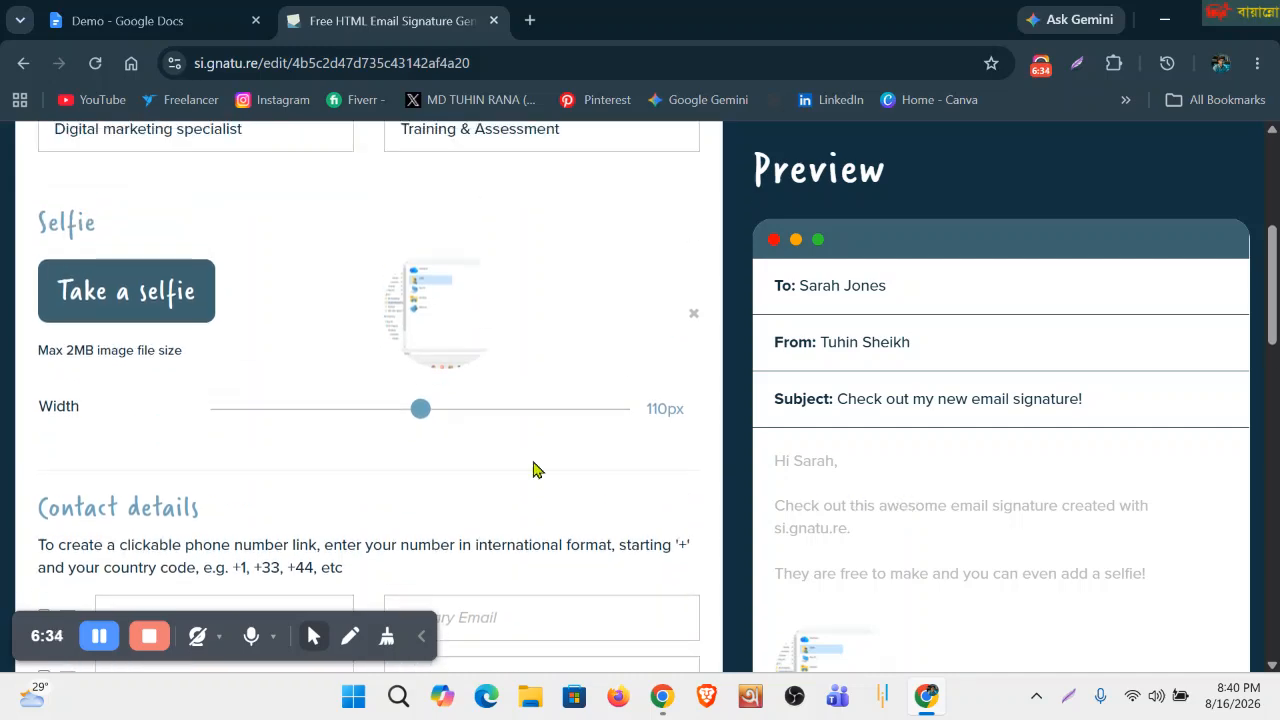
scroll(930, 590, "down", 3)
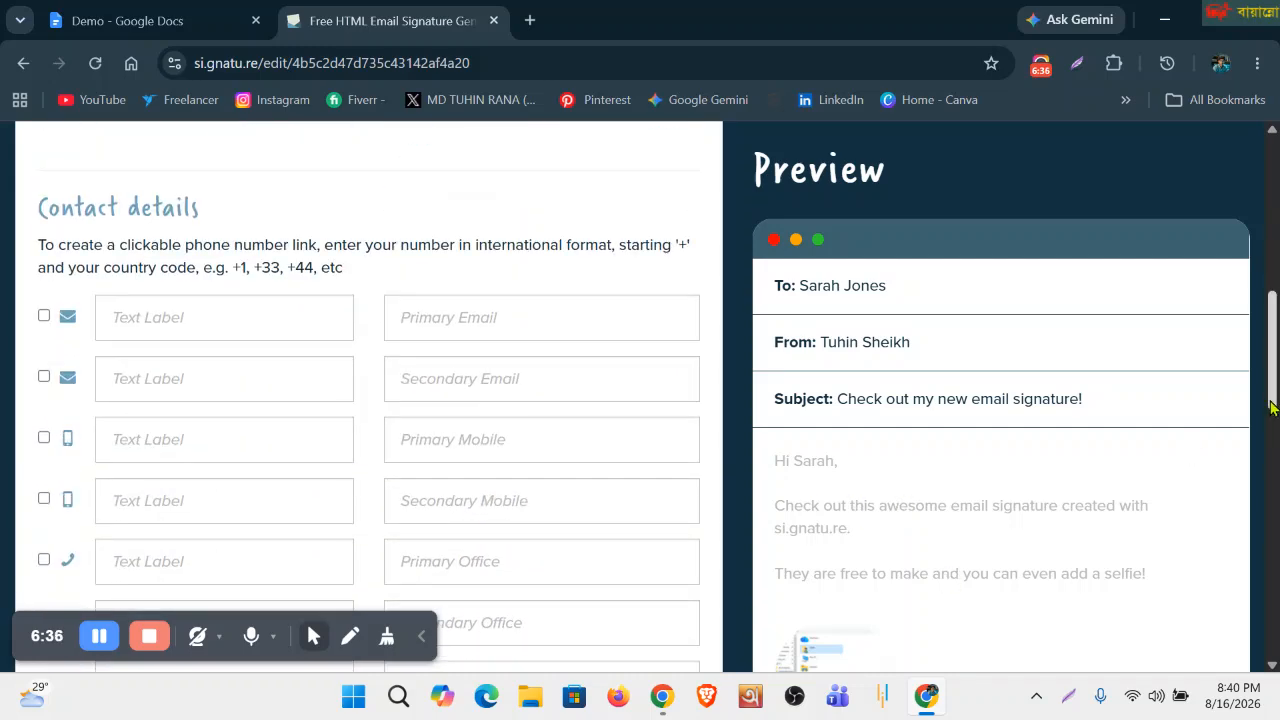
scroll(923, 600, "down", 5)
scroll(890, 300, "down", 3)
scroll(890, 264, "up", 1)
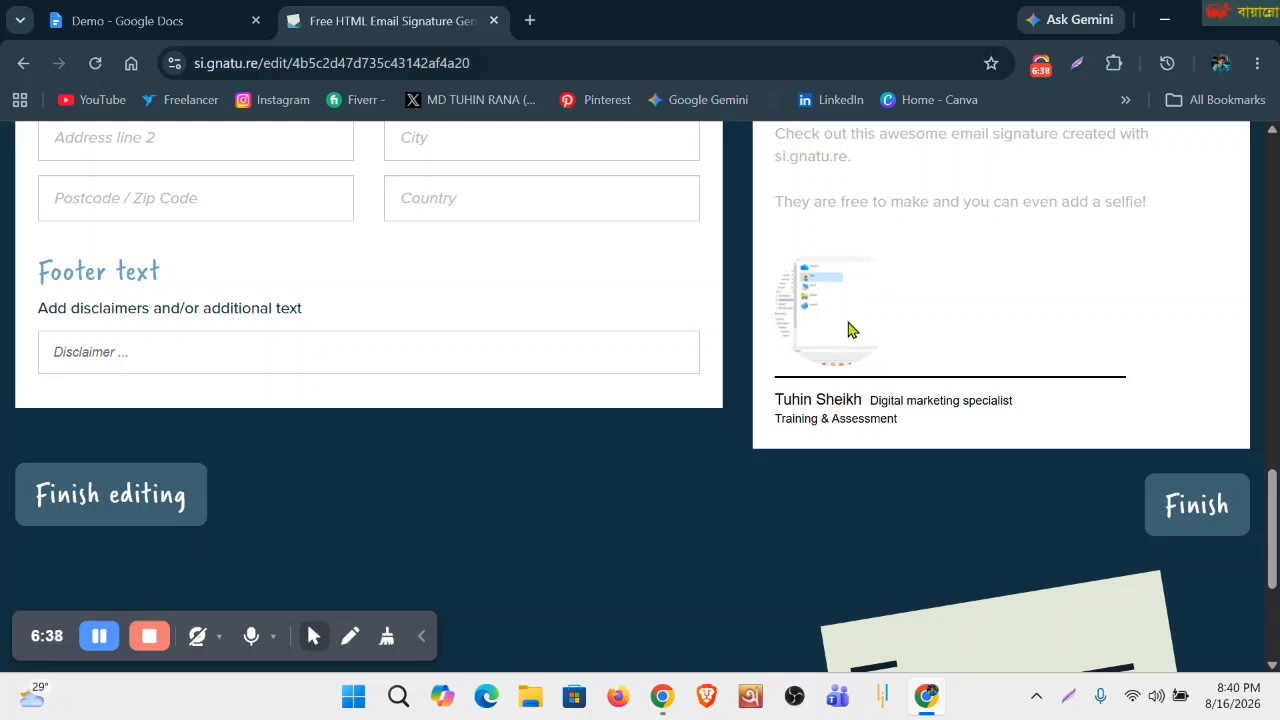
scroll(593, 423, "up", 4)
scroll(590, 423, "up", 7)
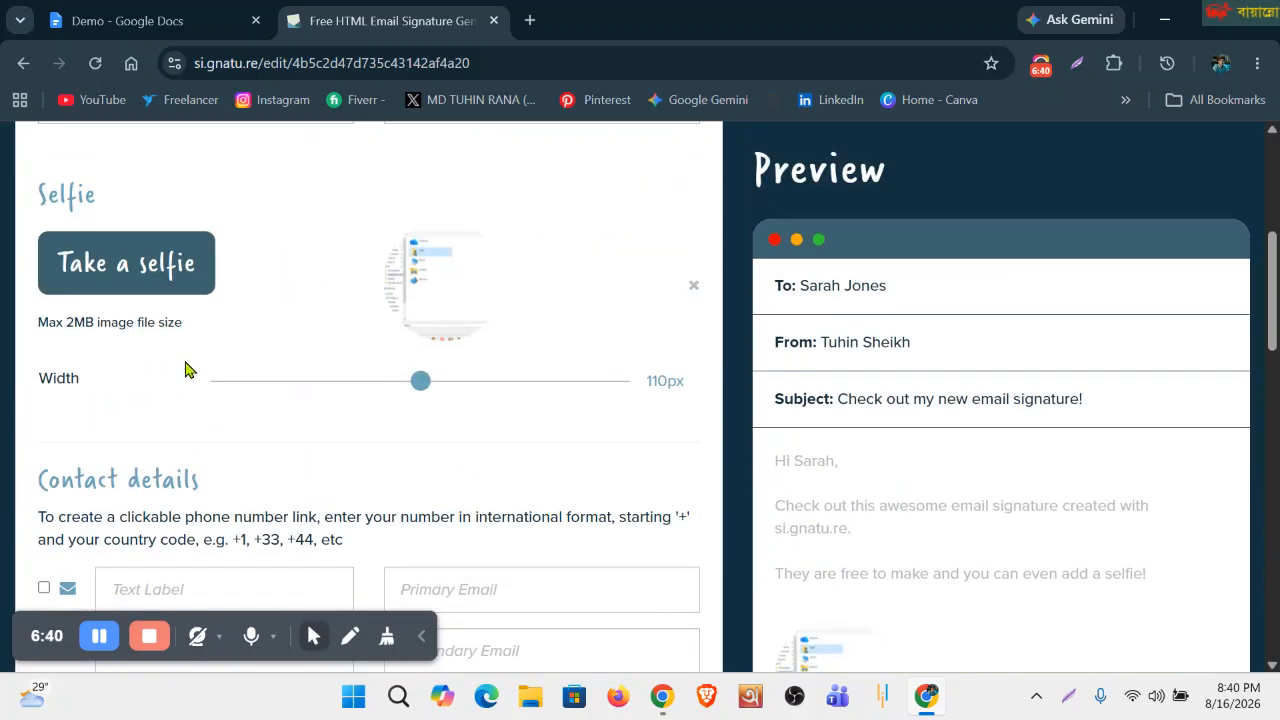
scroll(186, 366, "down", 3)
left_click(172, 20)
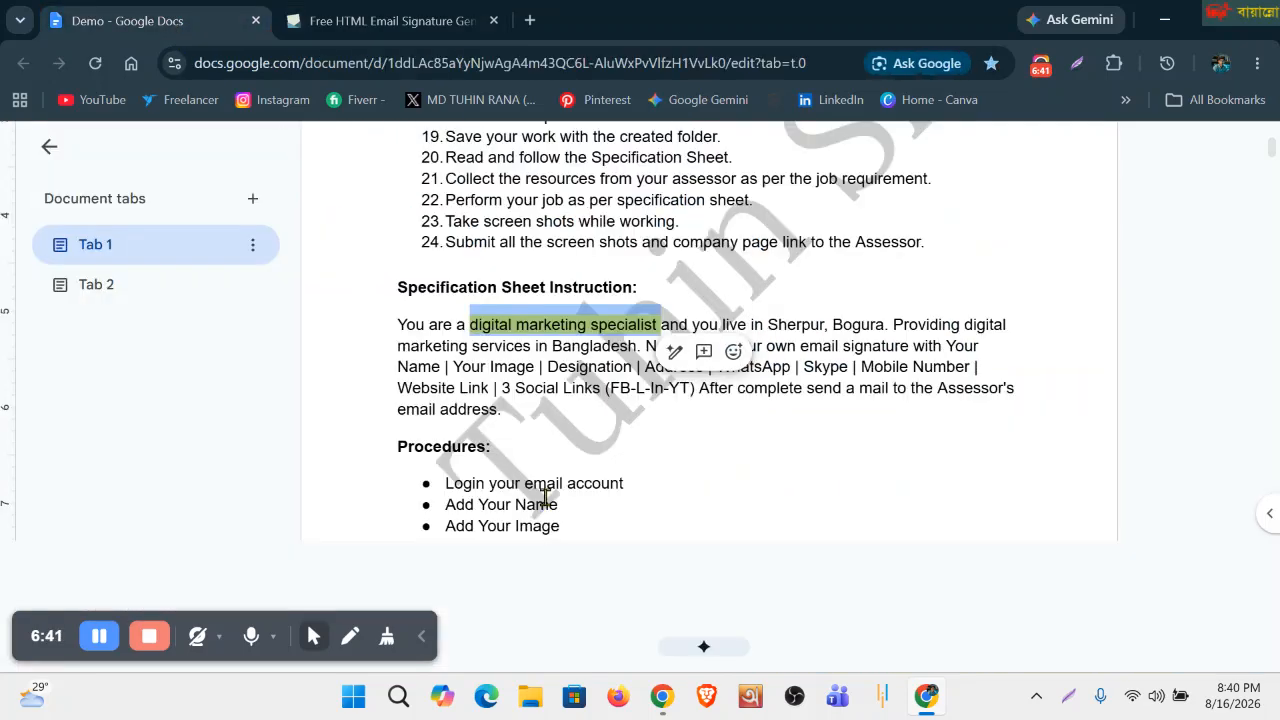
left_click(603, 482)
scroll(600, 478, "down", 4)
scroll(590, 470, "up", 2)
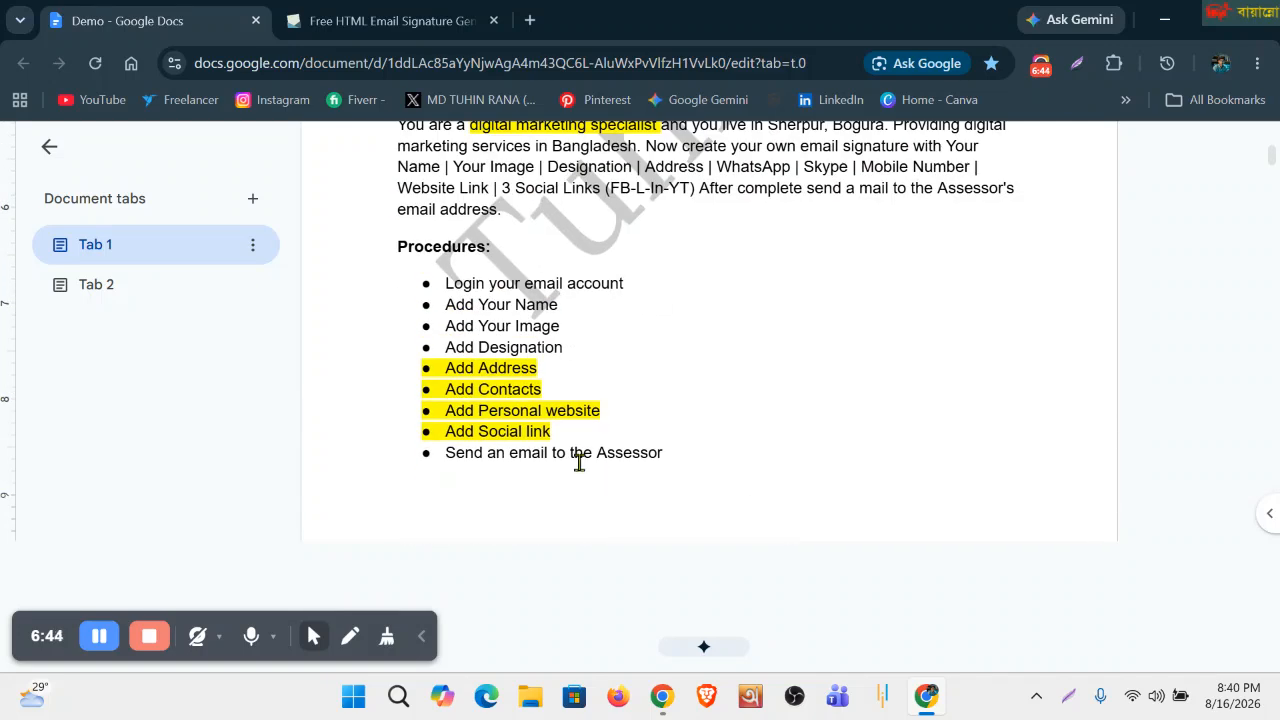
left_click_drag(448, 305, 562, 343)
left_click(583, 368)
left_click(583, 376)
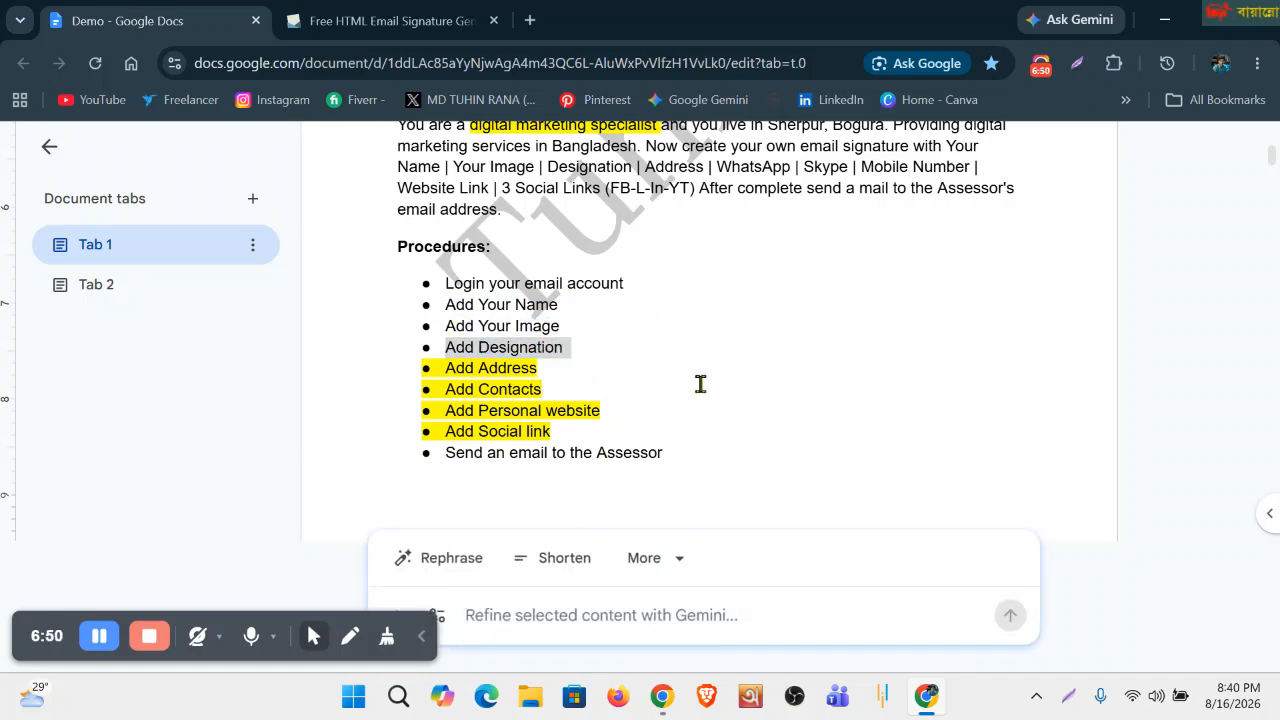
left_click(583, 386)
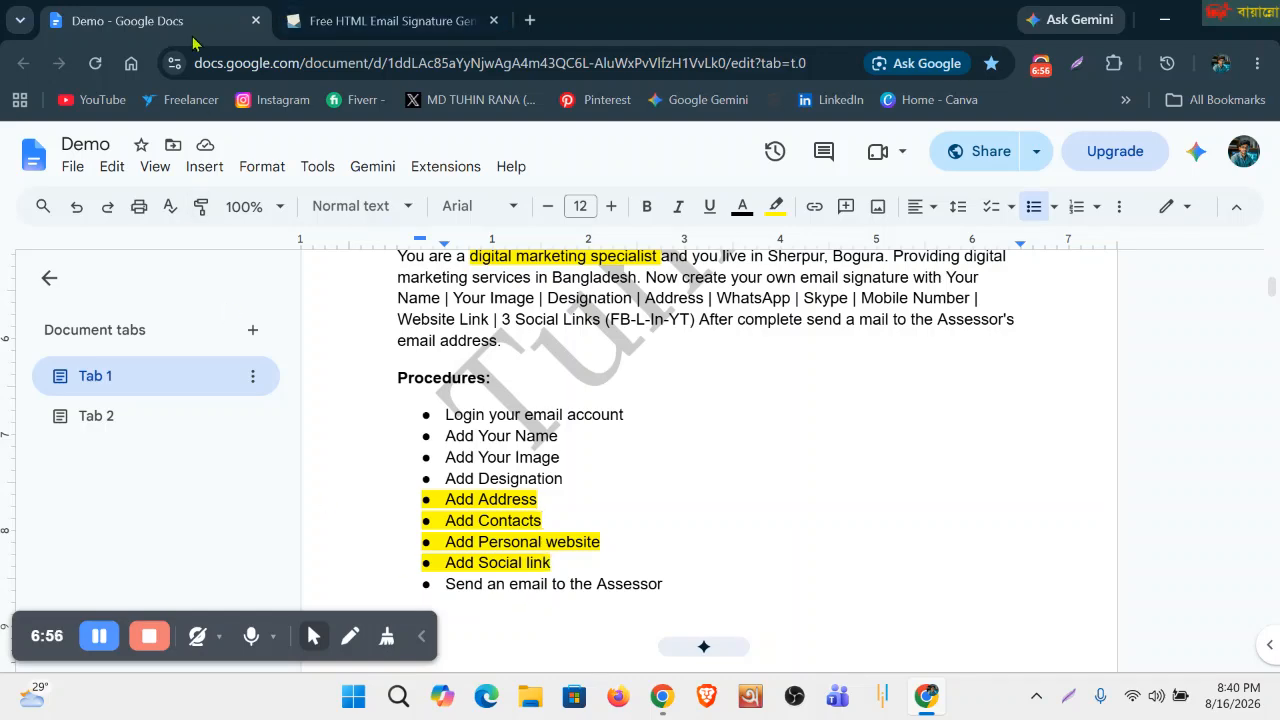
left_click(385, 20)
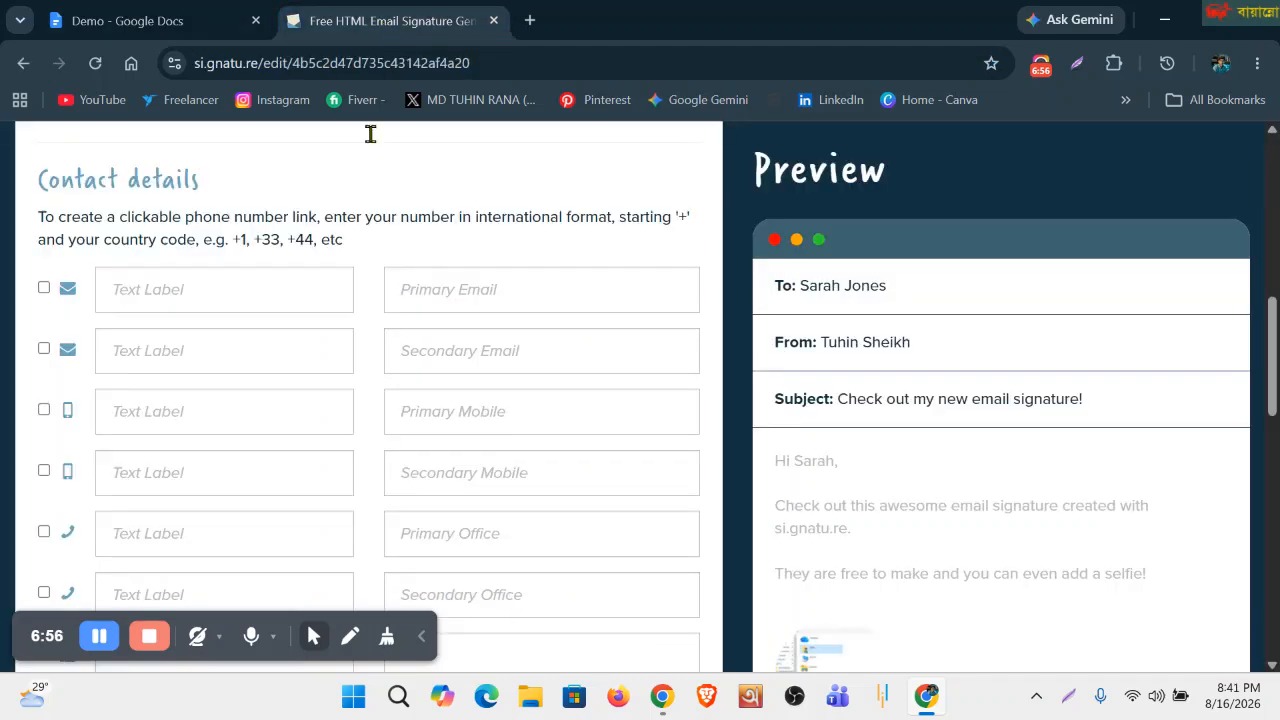
Autofill the primary email, clear the label fields and secondary email, and tick Primary Email.
left_click(445, 293)
left_click(605, 344)
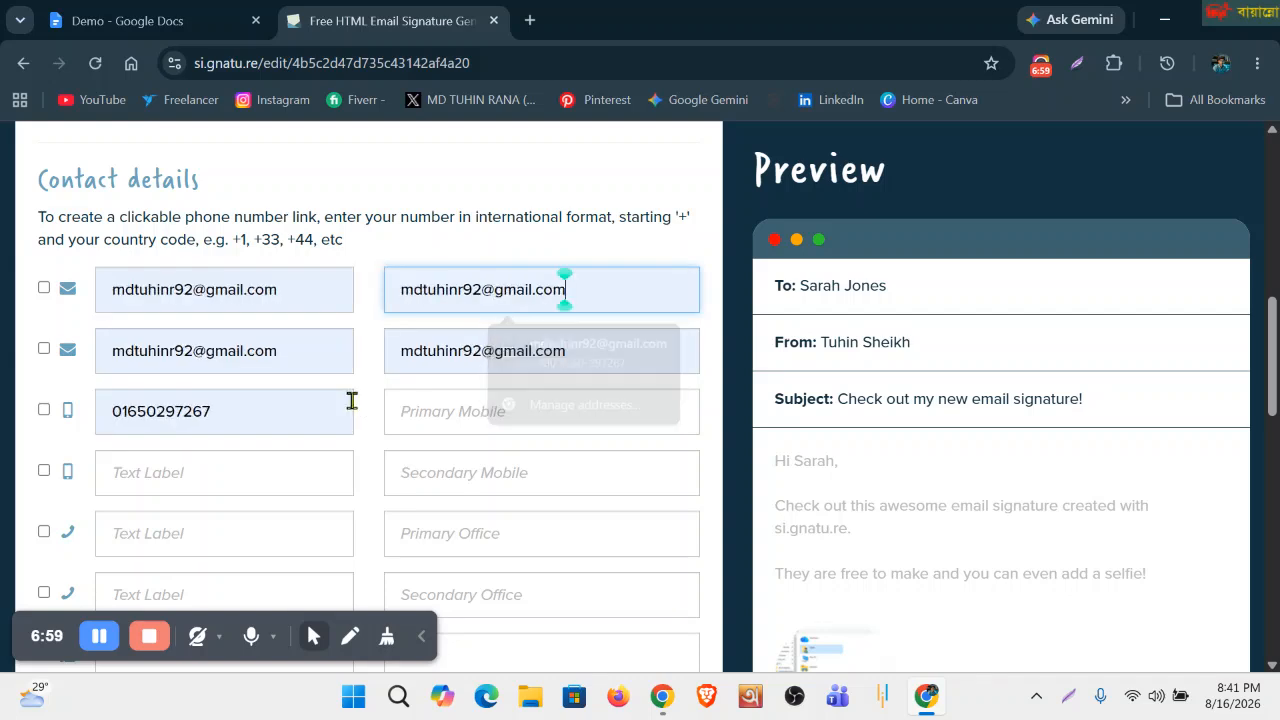
double_click(240, 411)
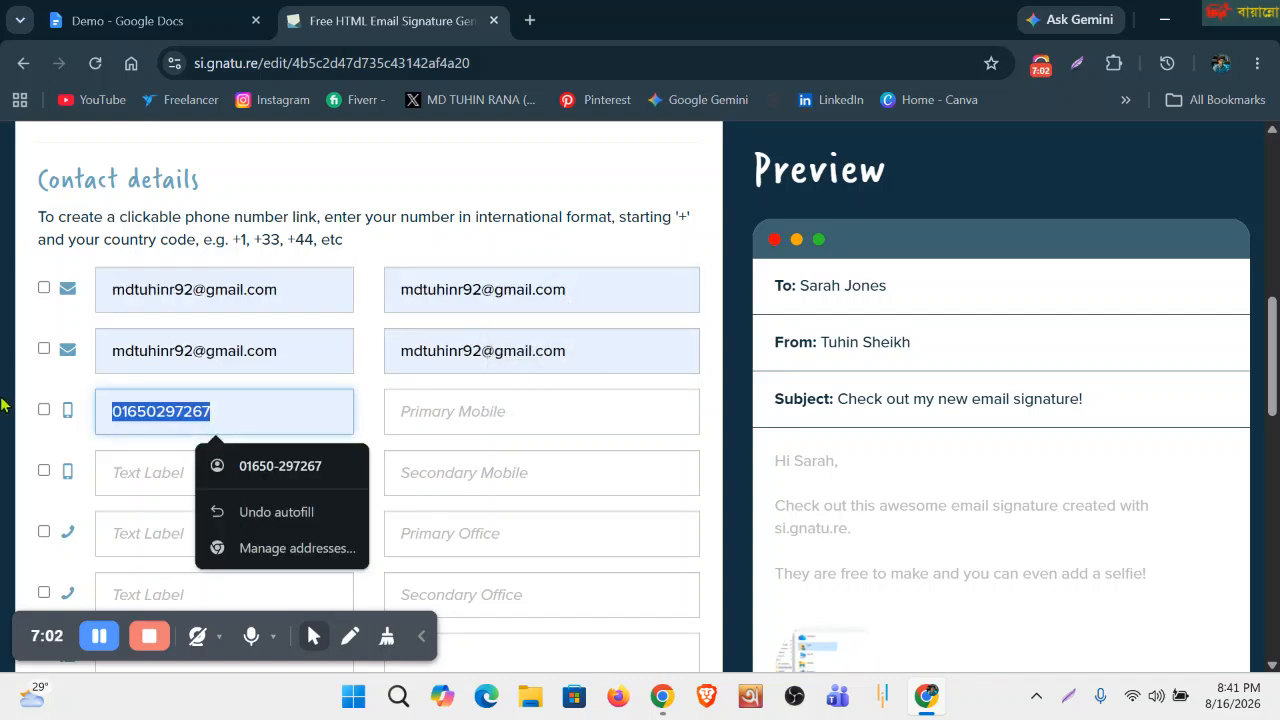
key("BackSpace")
left_click_drag(292, 352, 95, 350)
key("BackSpace")
left_click_drag(318, 296, 8, 297)
key("BackSpace")
left_click_drag(568, 358, 258, 352)
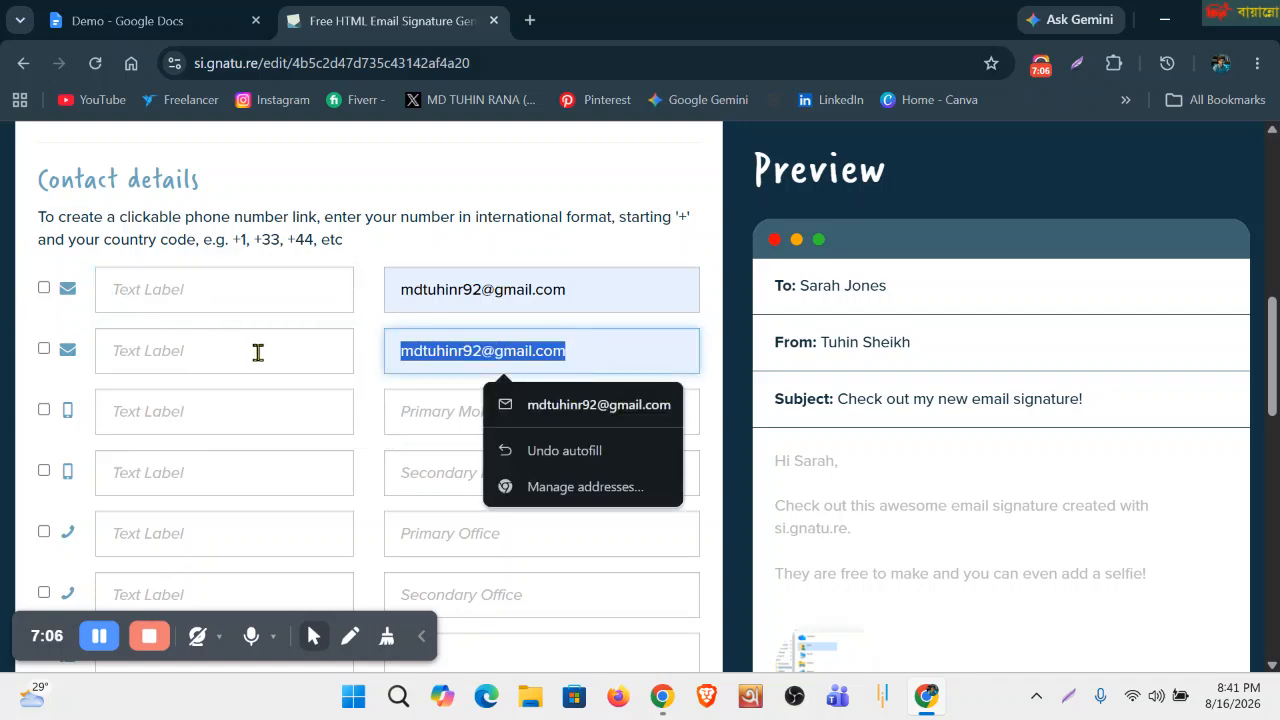
key("BackSpace")
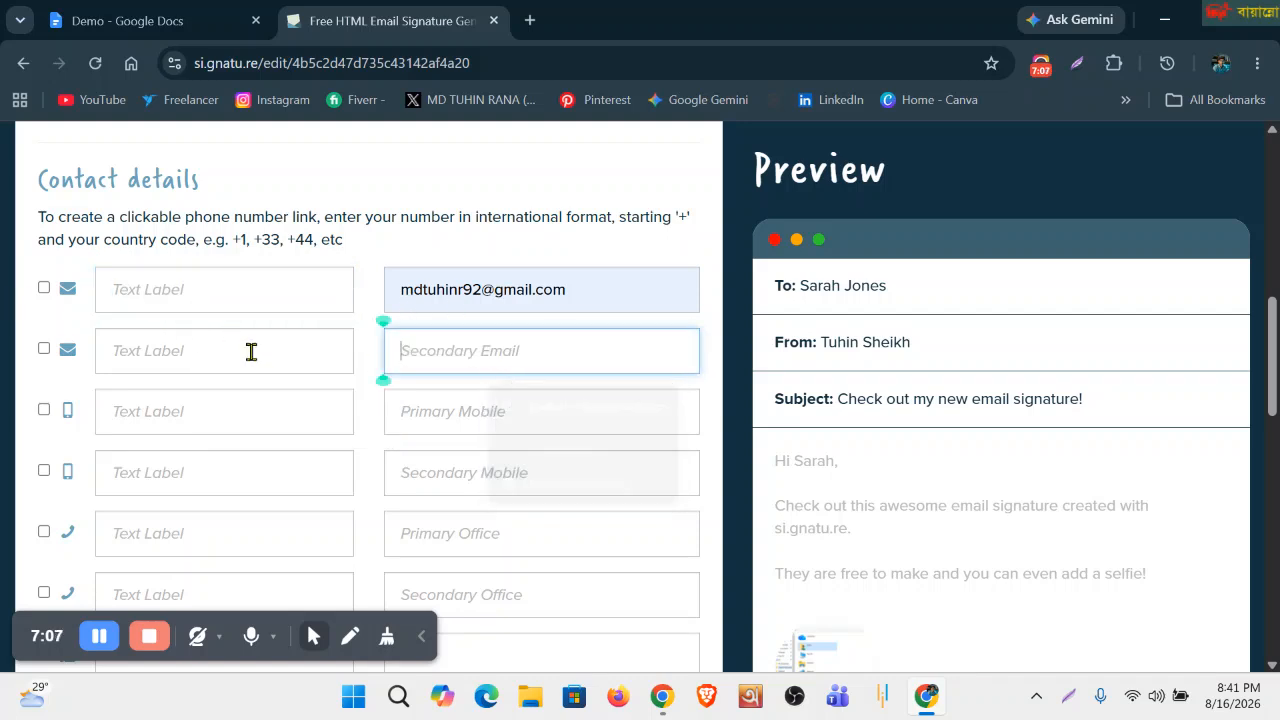
left_click(44, 288)
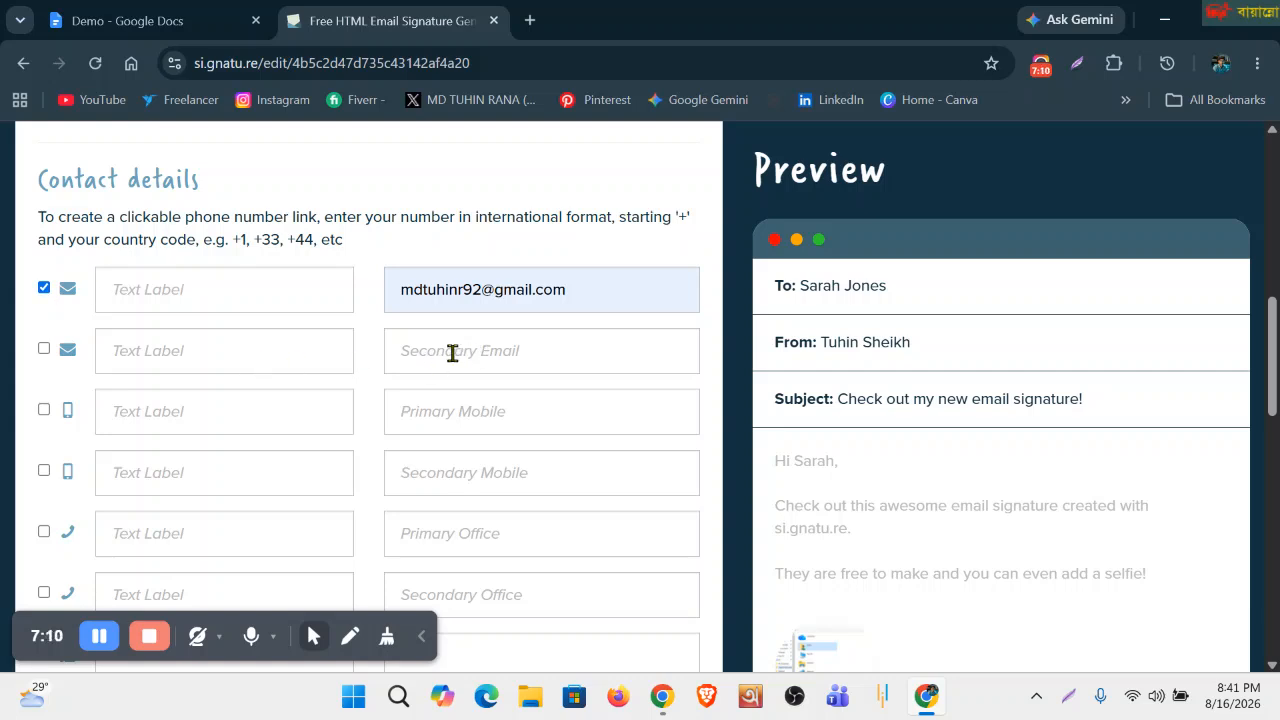
Autofill the second email and primary mobile, clear the leftover labels, and tick Primary Mobile.
left_click(490, 355)
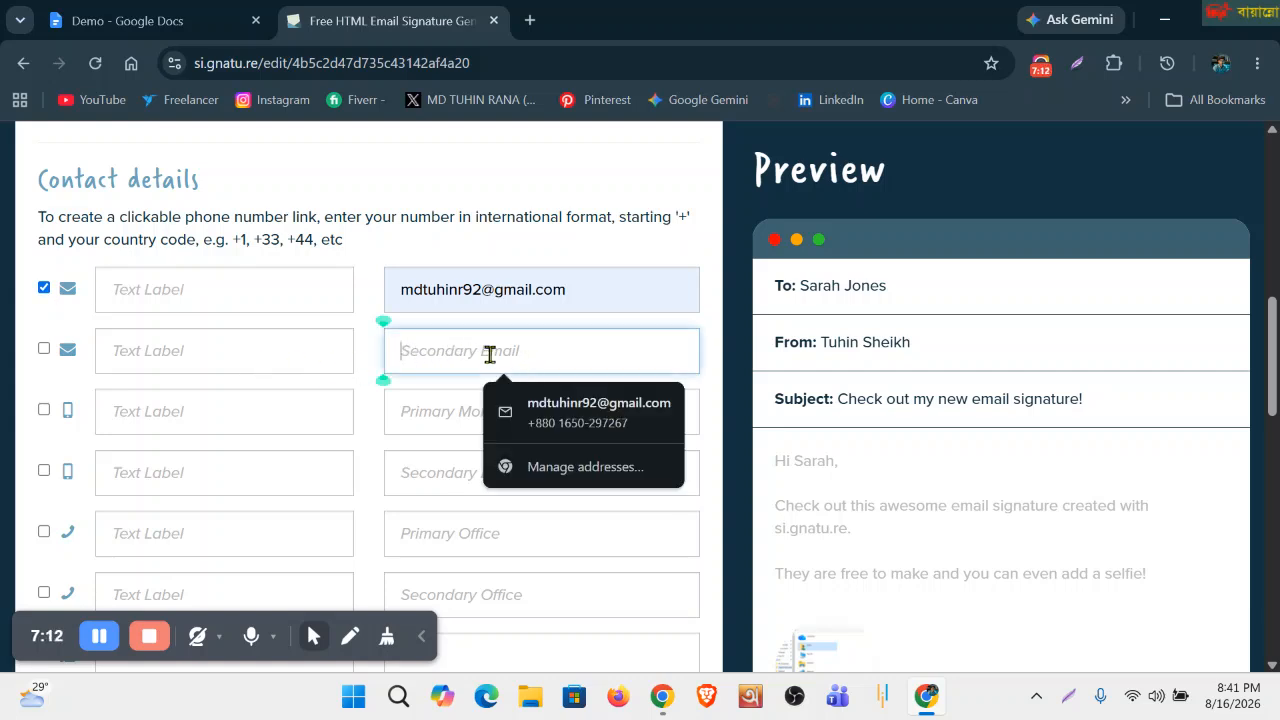
left_click(428, 420)
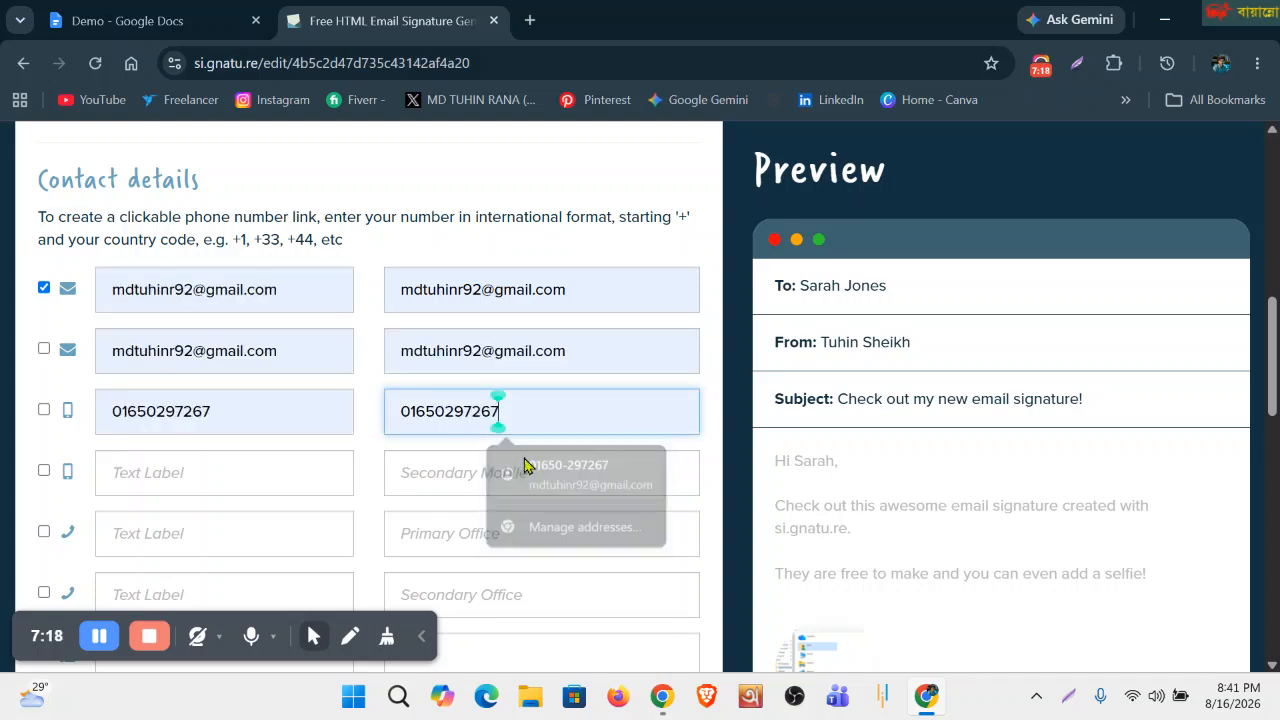
left_click(530, 466)
key("BackSpace")
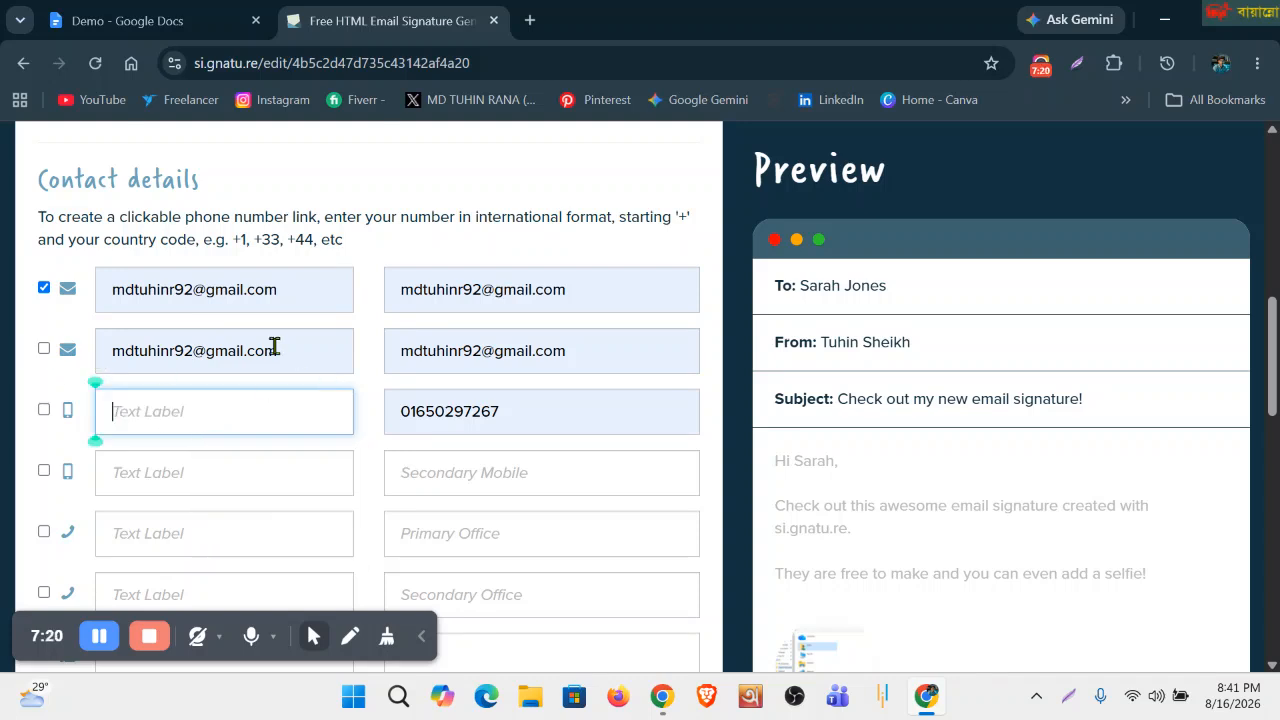
left_click_drag(287, 350, 100, 350)
key("BackSpace")
left_click(299, 300)
left_click_drag(299, 300, 100, 292)
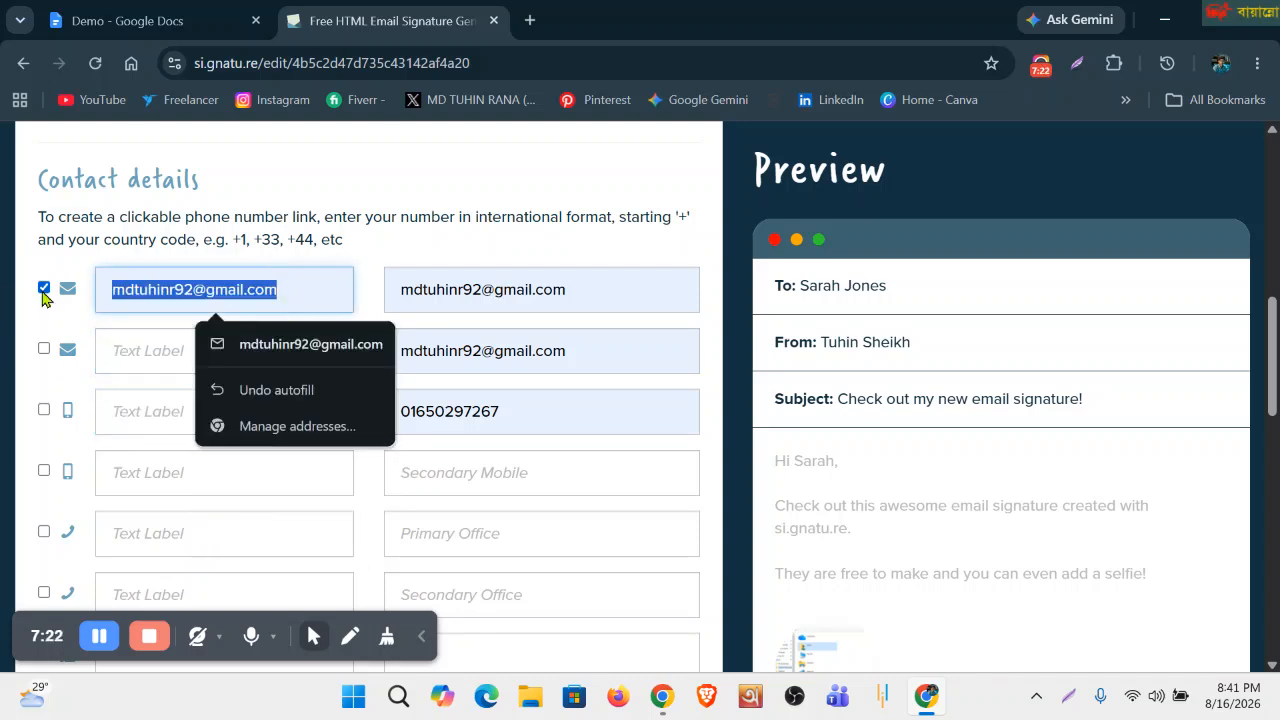
key("BackSpace")
left_click(43, 409)
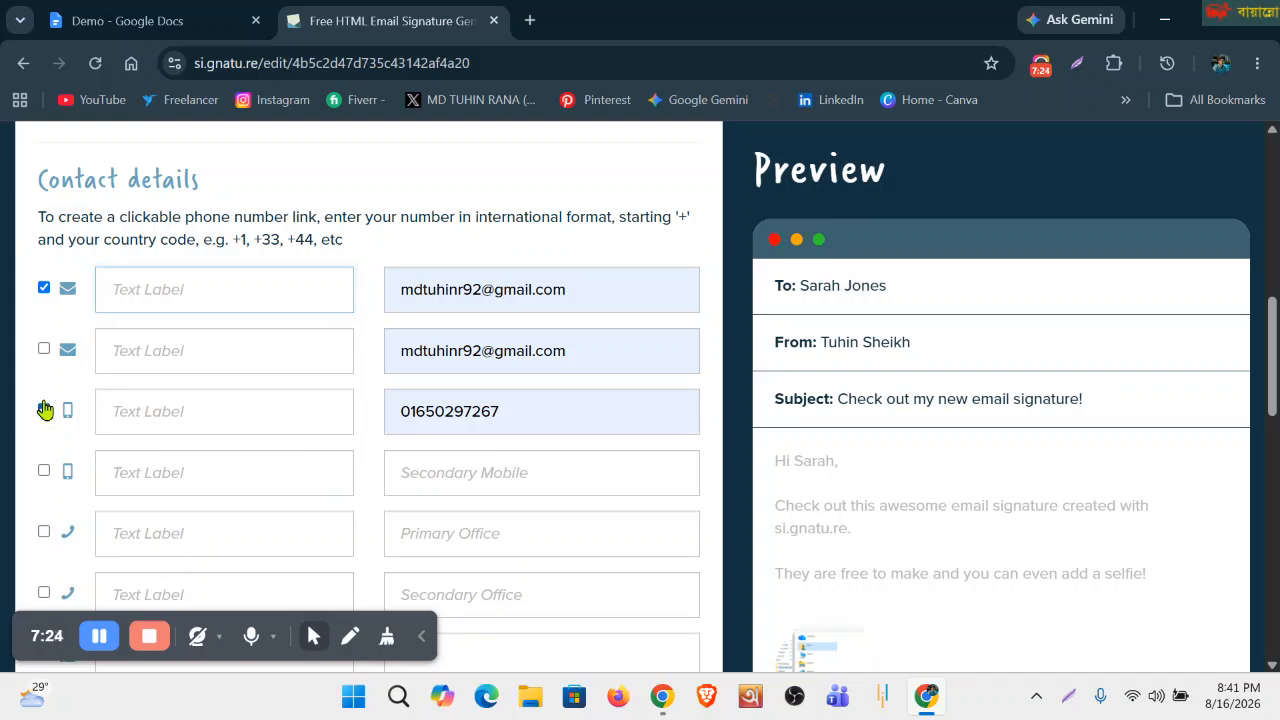
scroll(494, 468, "down", 1)
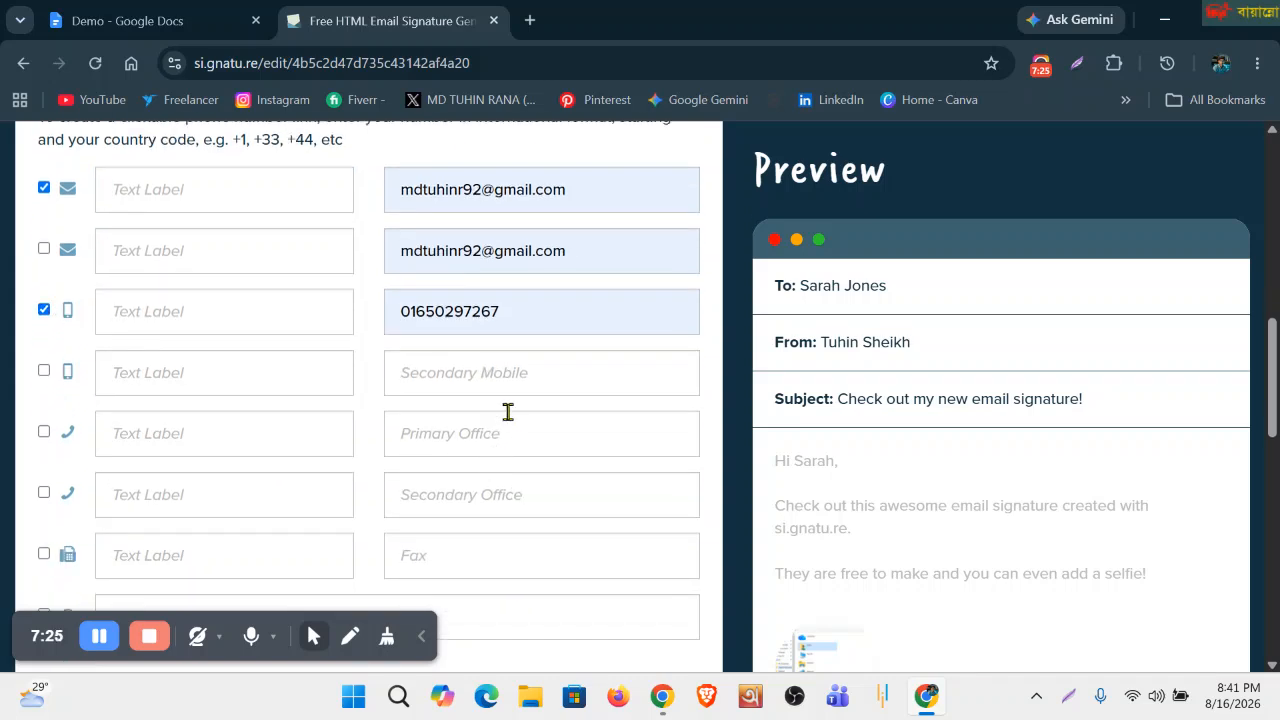
Enter the contact's second mobile number in the Secondary Mobile field.
left_click(459, 371)
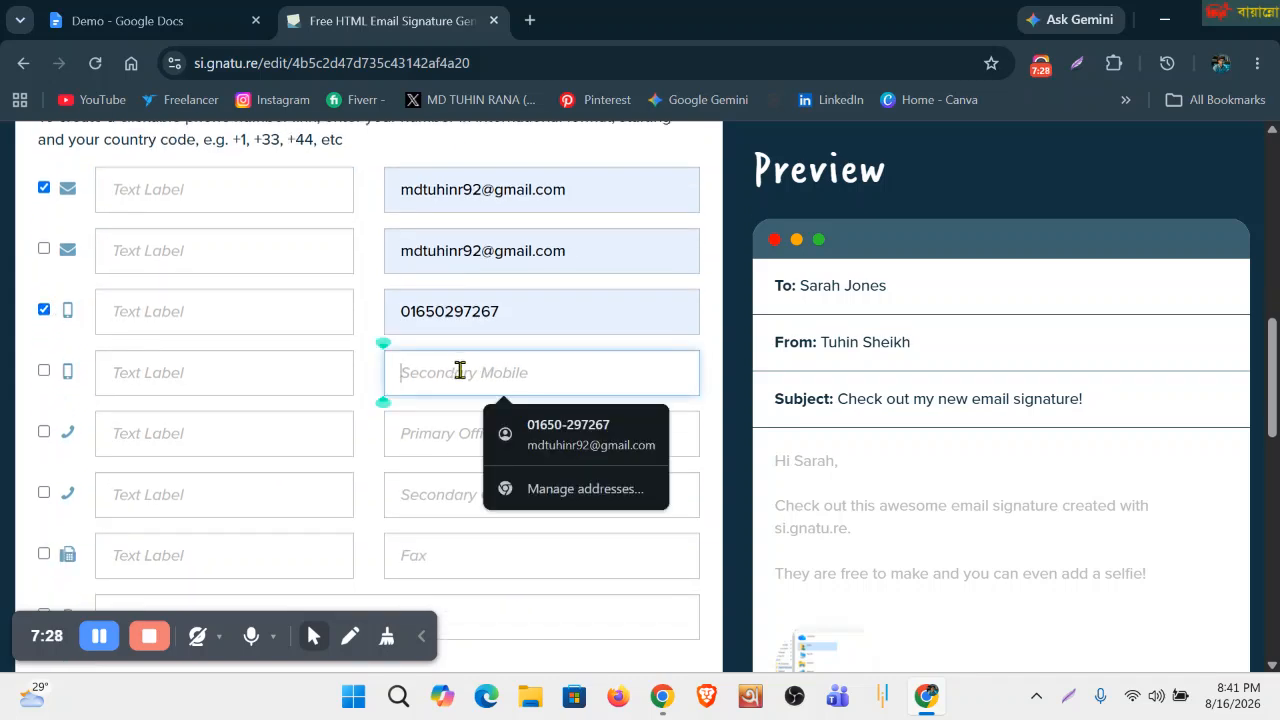
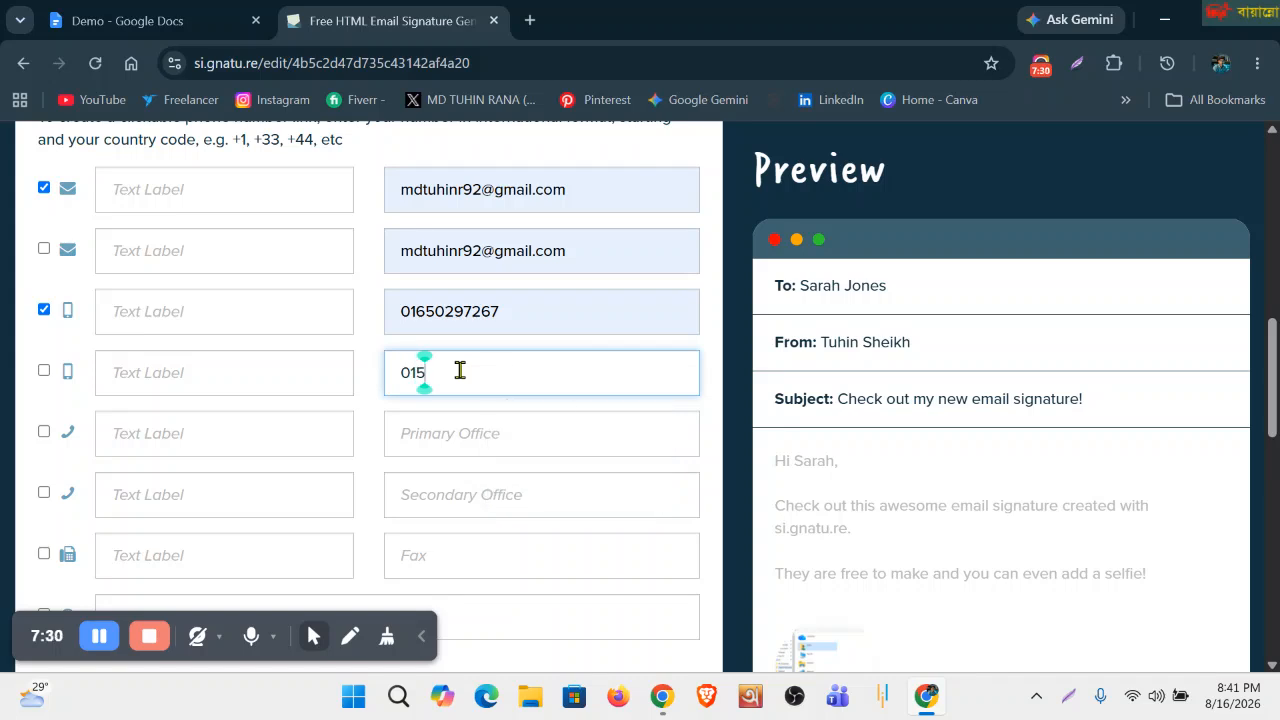
scroll(208, 429, "down", 1)
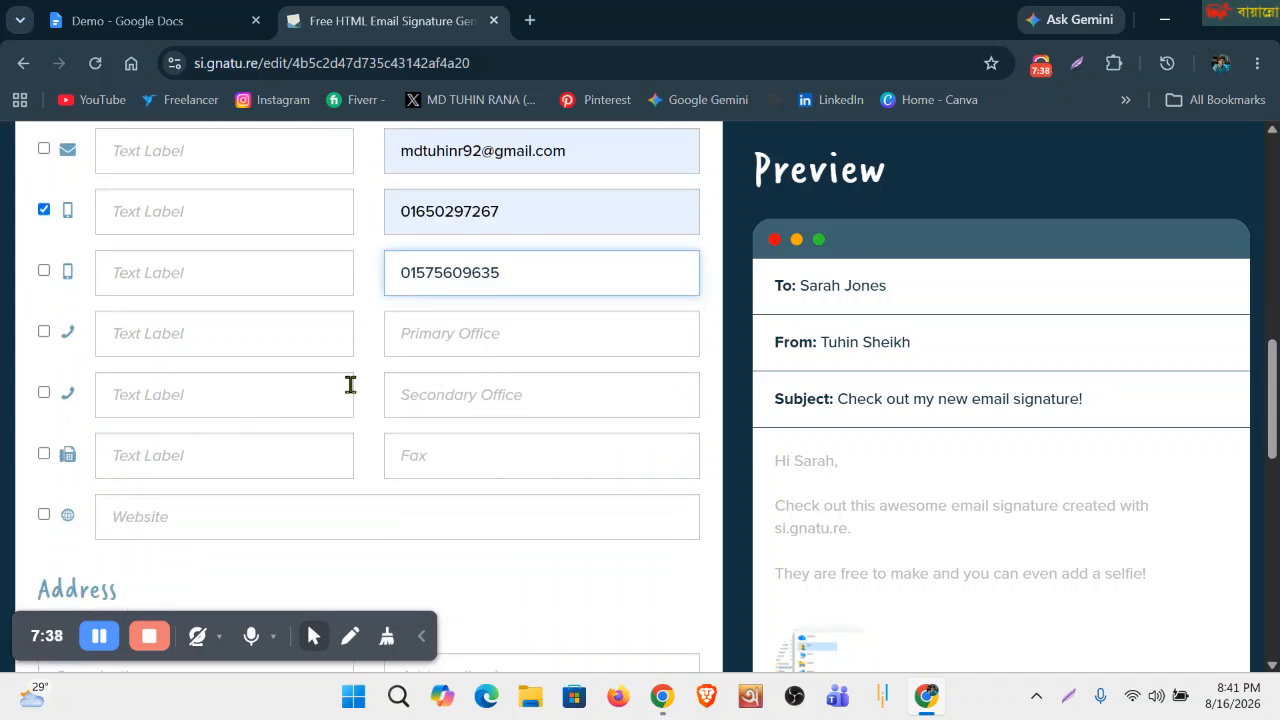
Leave Primary Office empty after erasing a partial entry, then bring up the Demo document.
left_click(515, 338)
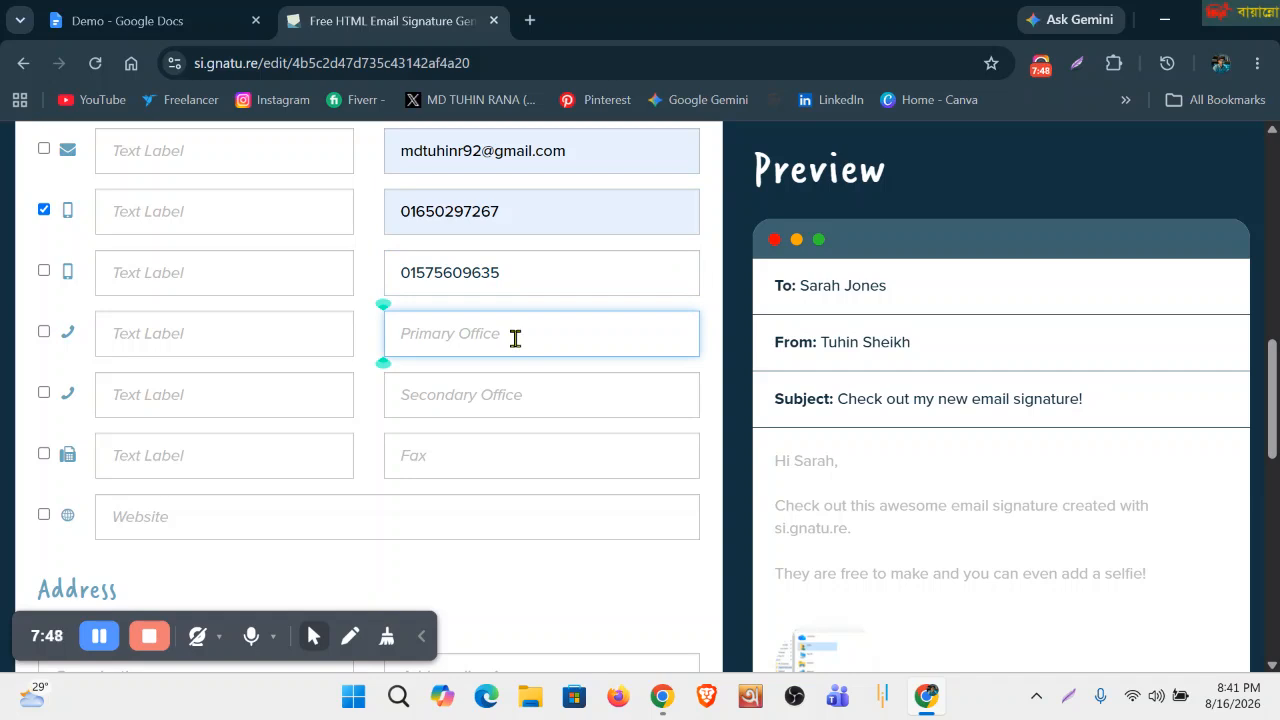
type("Ma")
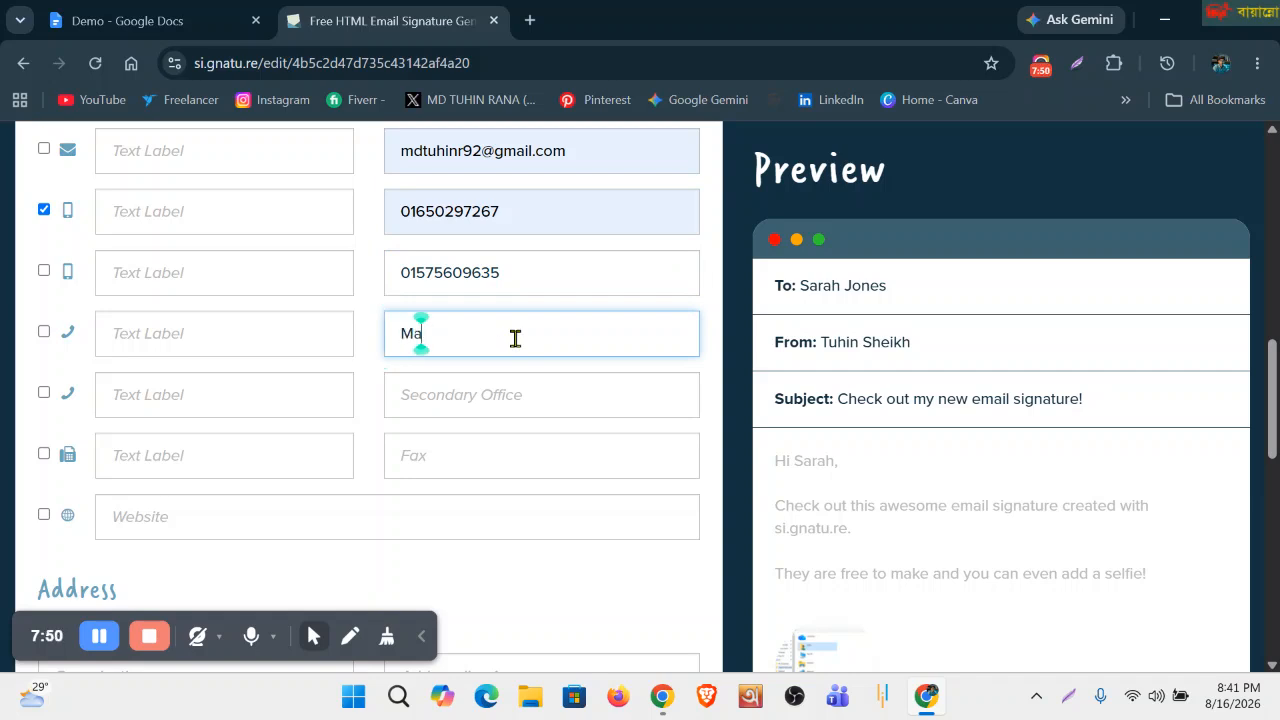
key("BackSpace")
key("BackSpace")
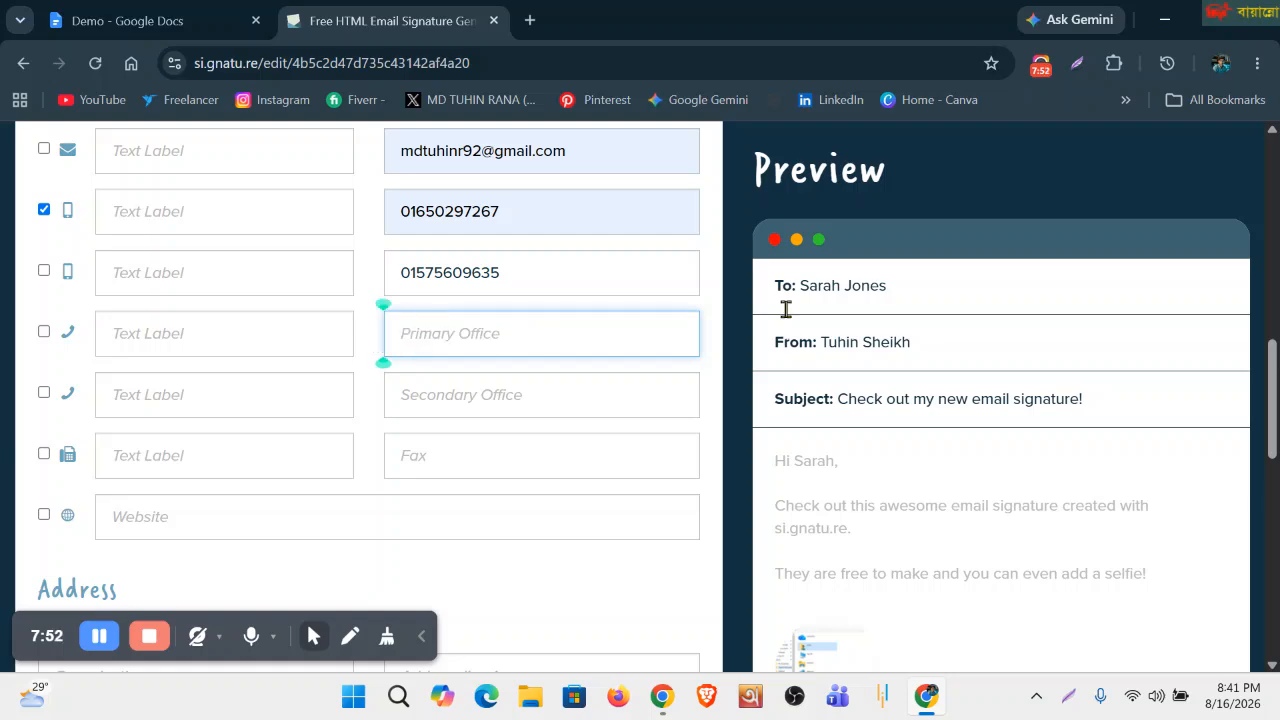
left_click(130, 20)
scroll(620, 487, "up", 1)
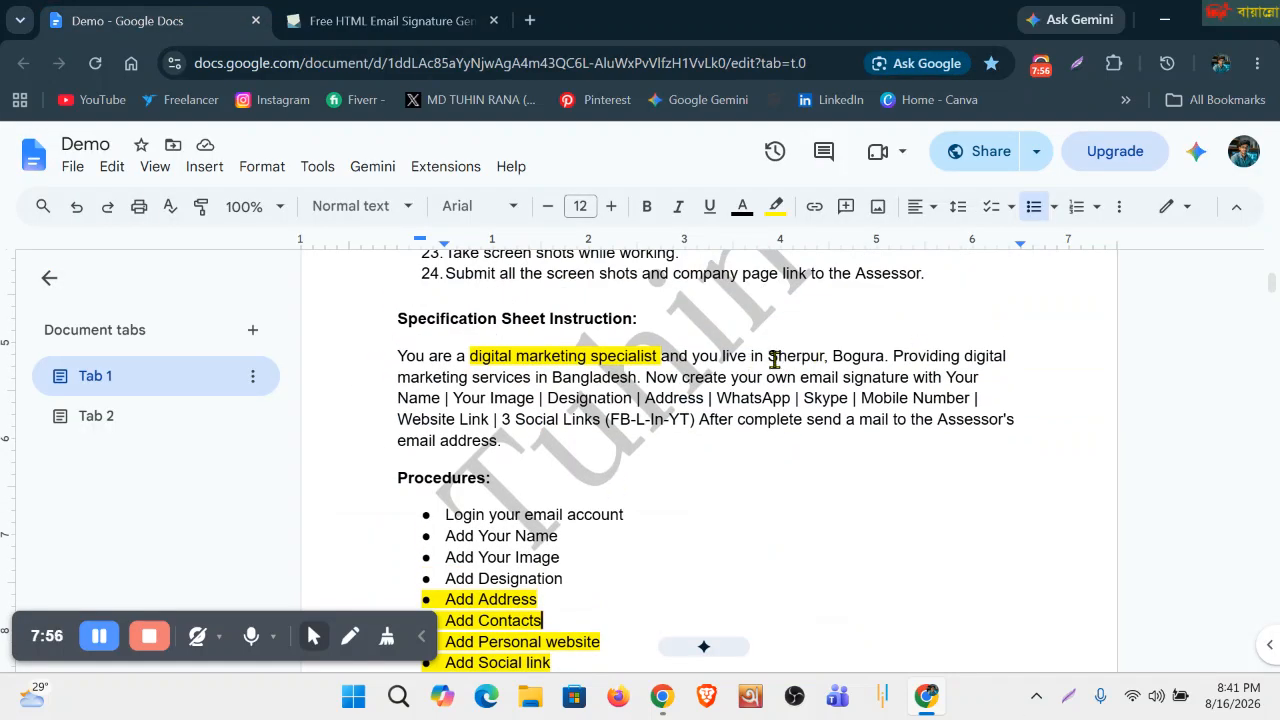
Copy 'Sherpur, Bogura' from the Demo document and return to si.gnatu.re.
left_click_drag(768, 358, 886, 362)
key("ctrl+c")
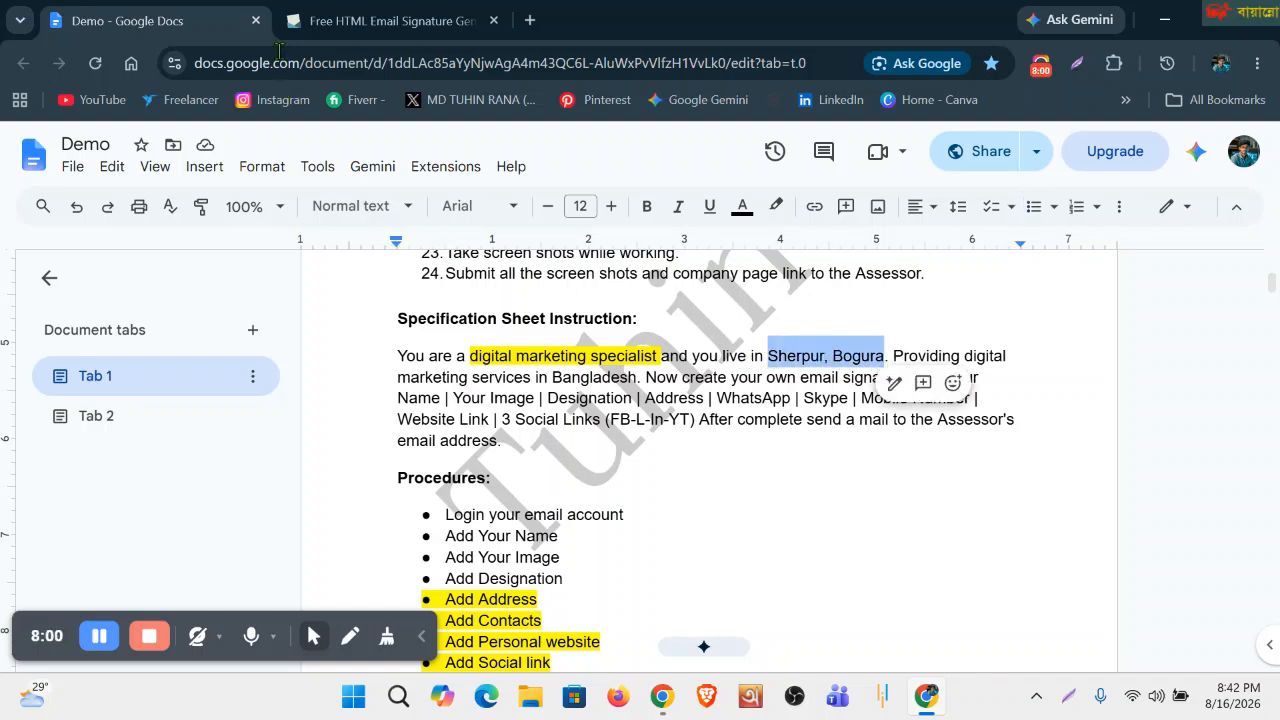
key("ctrl+Tab")
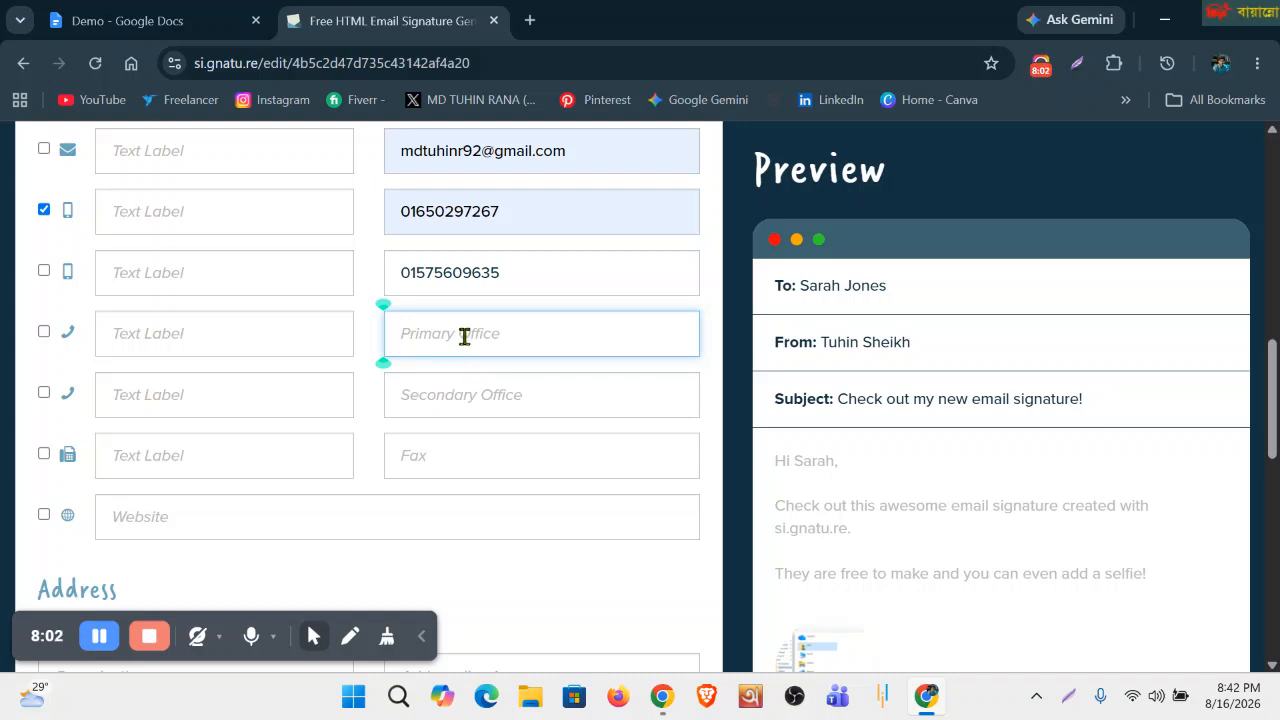
Paste 'Sherpur, Bogura' into Primary Office and tick it to appear in the signature.
key("ctrl+v")
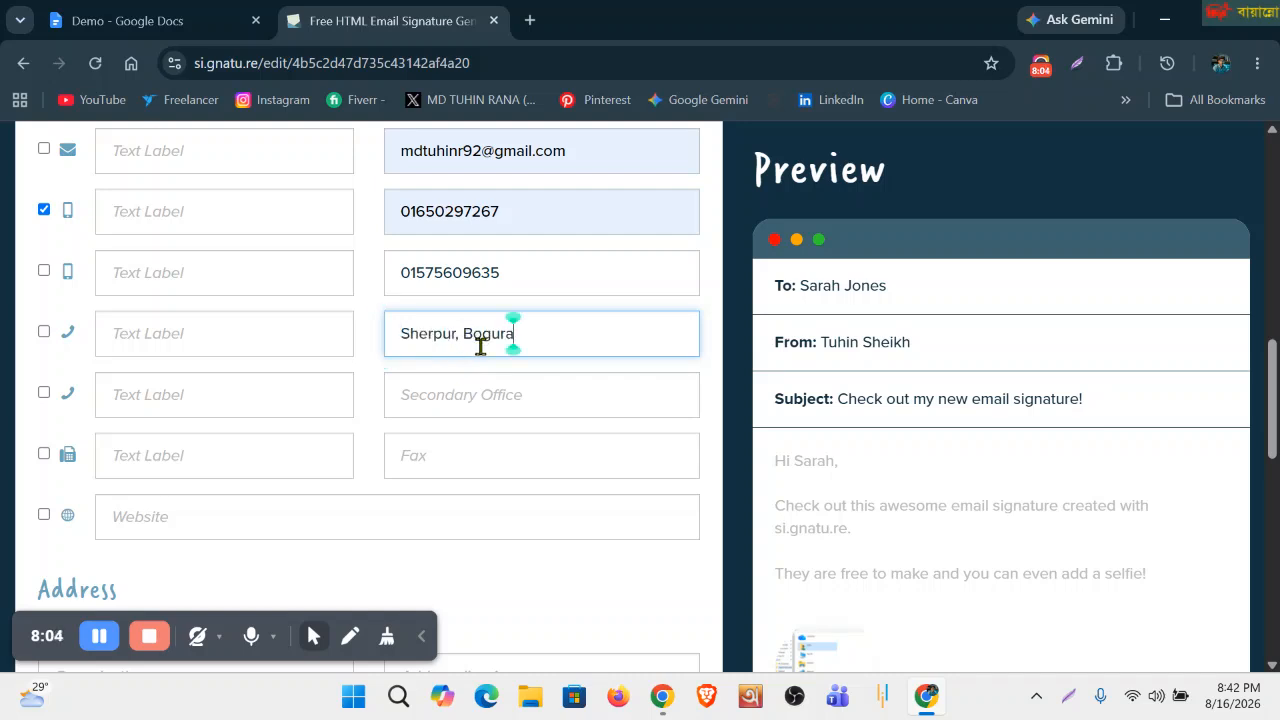
left_click(44, 331)
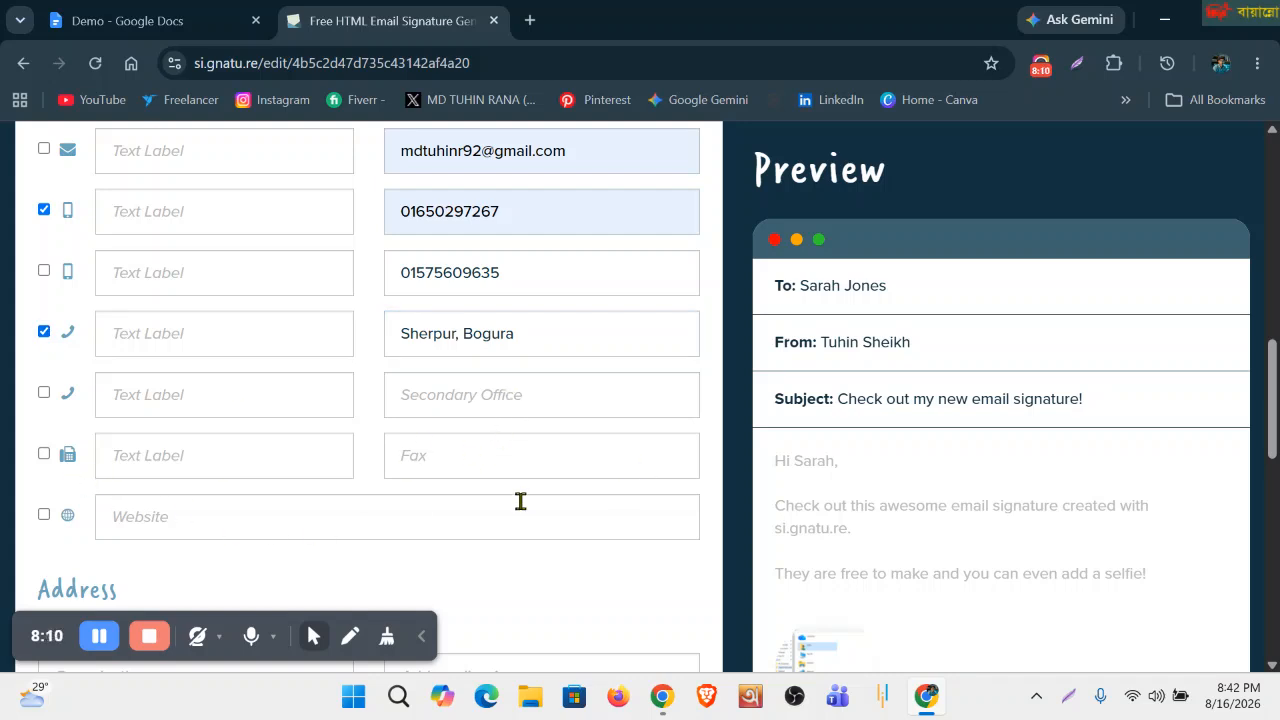
left_click(145, 520)
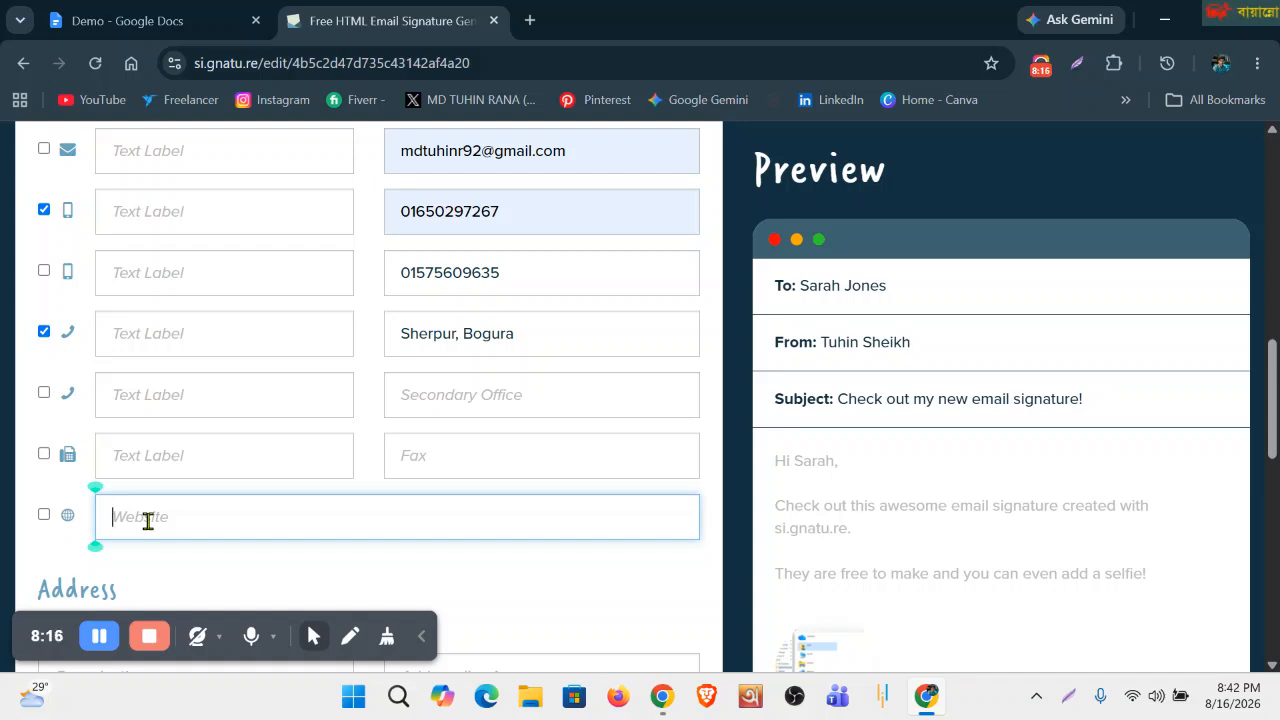
Open the live Blogger blog, copy its address, and paste it into the Website field.
left_click(532, 22)
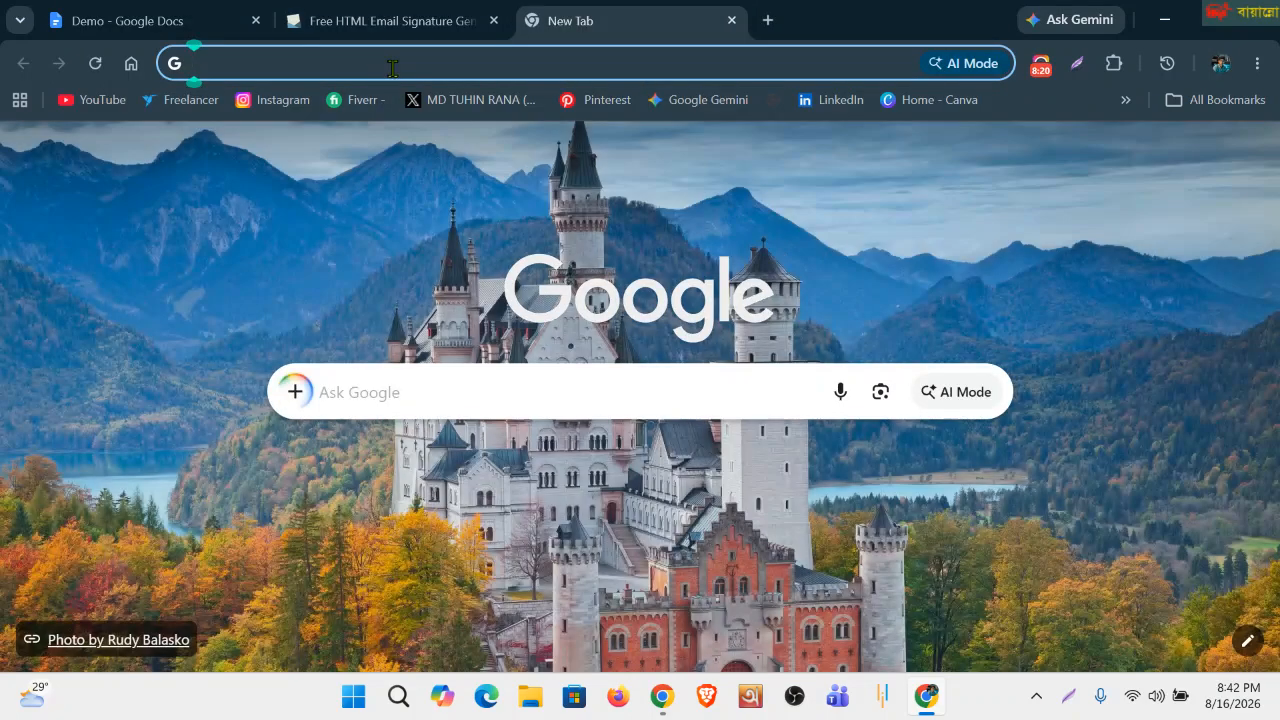
left_click(392, 64)
type("blo")
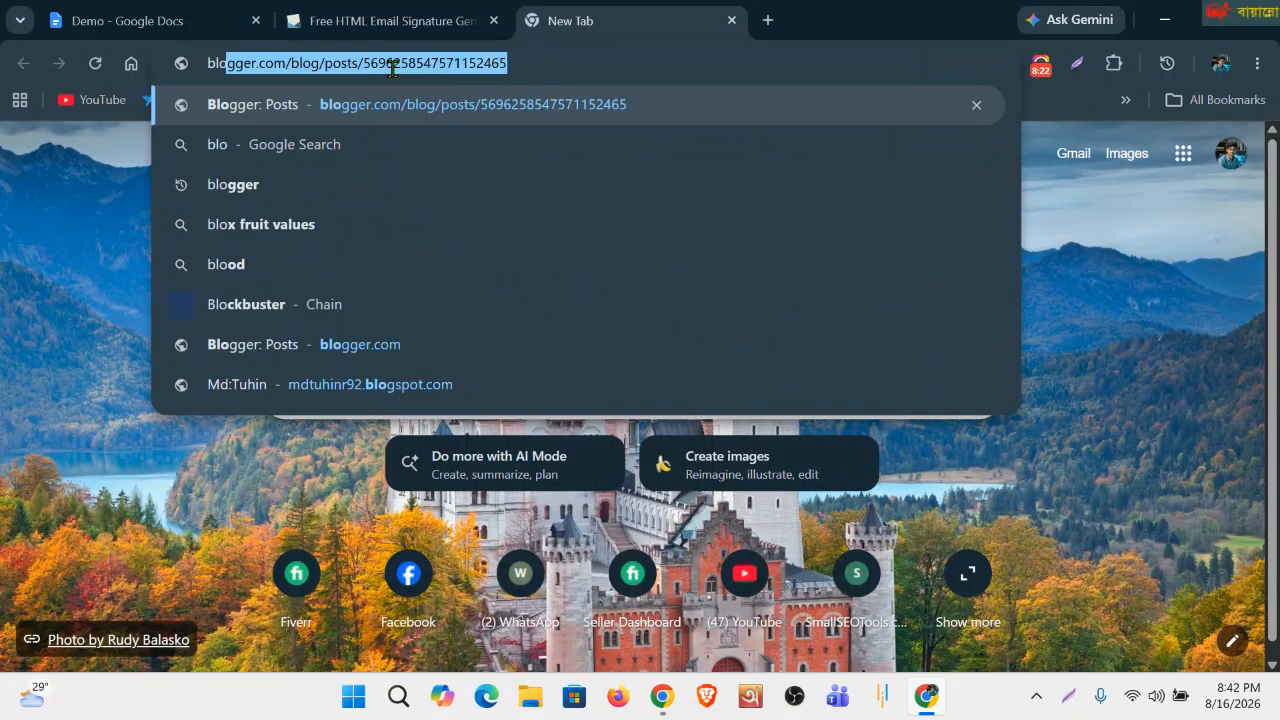
key("Return")
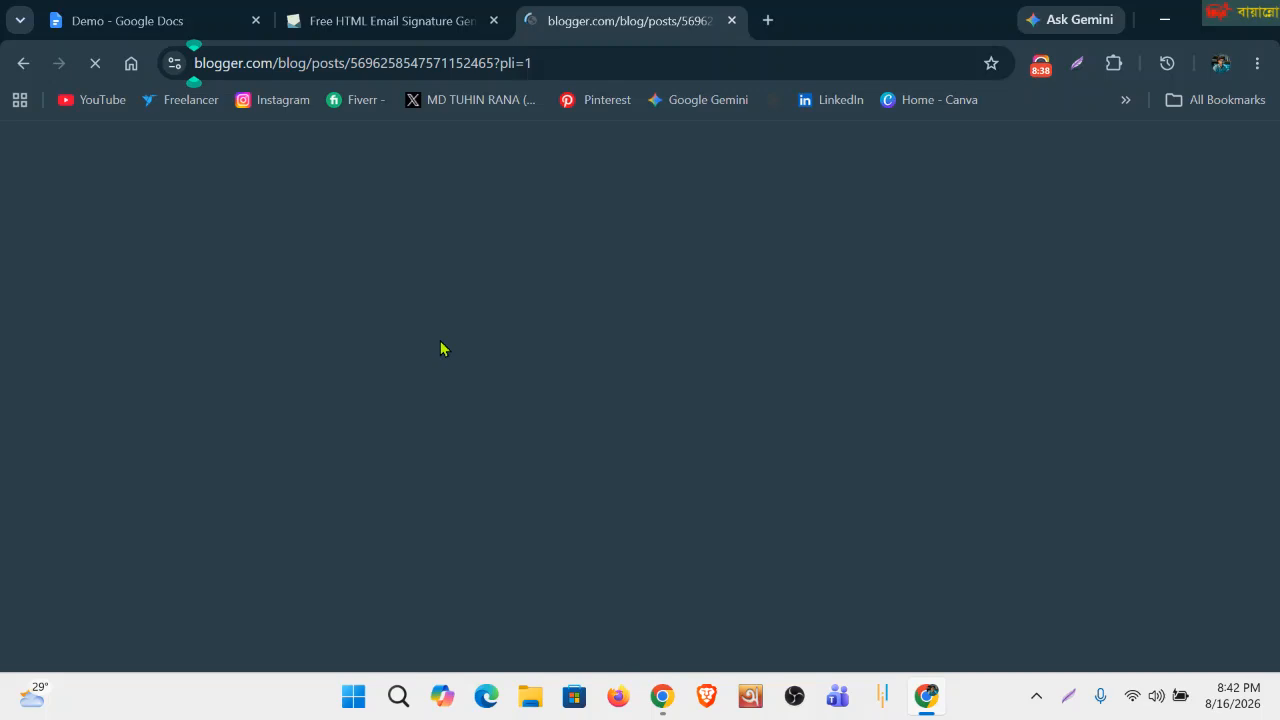
scroll(92, 480, "down", 3)
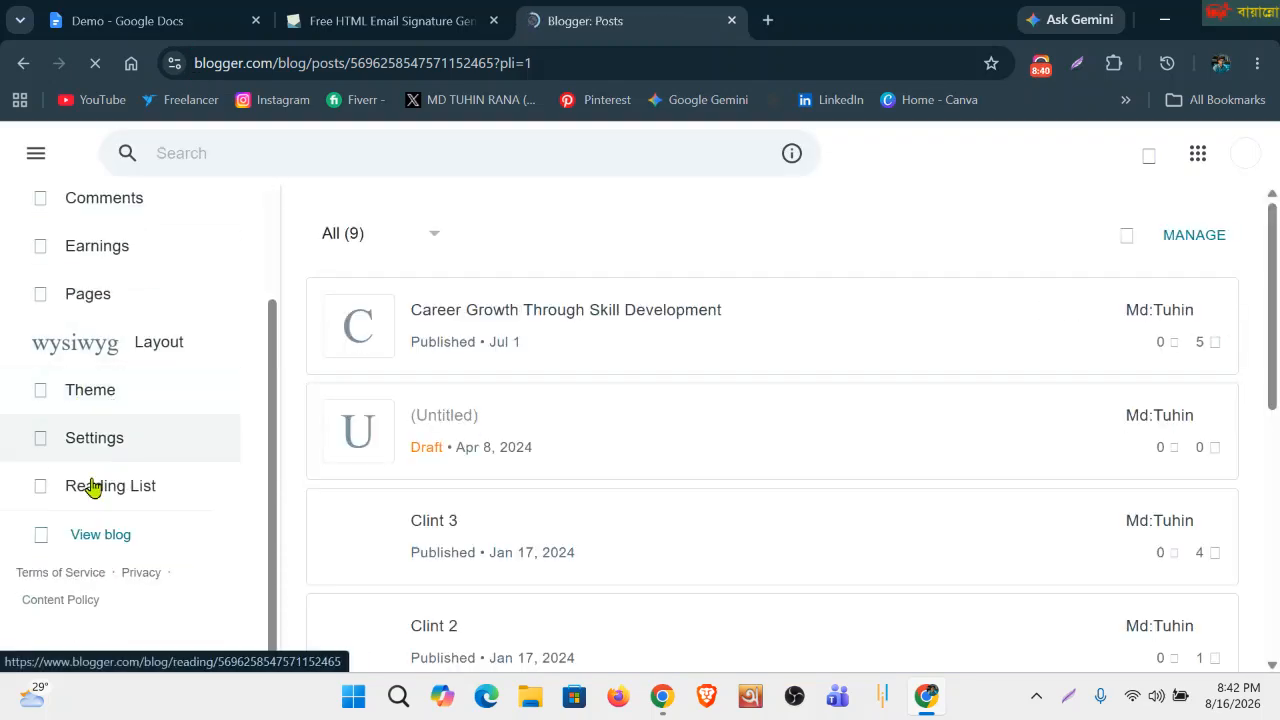
left_click(92, 537)
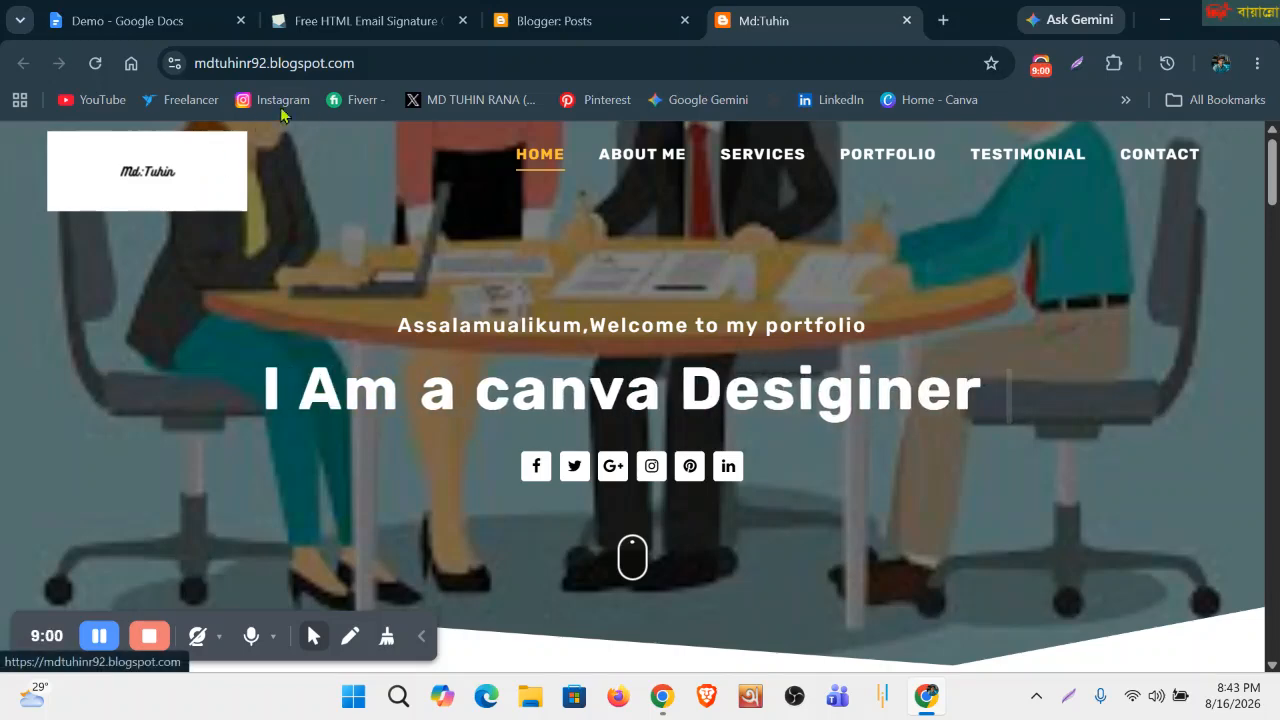
left_click(402, 63)
left_click_drag(442, 66, 140, 102)
key("ctrl+c")
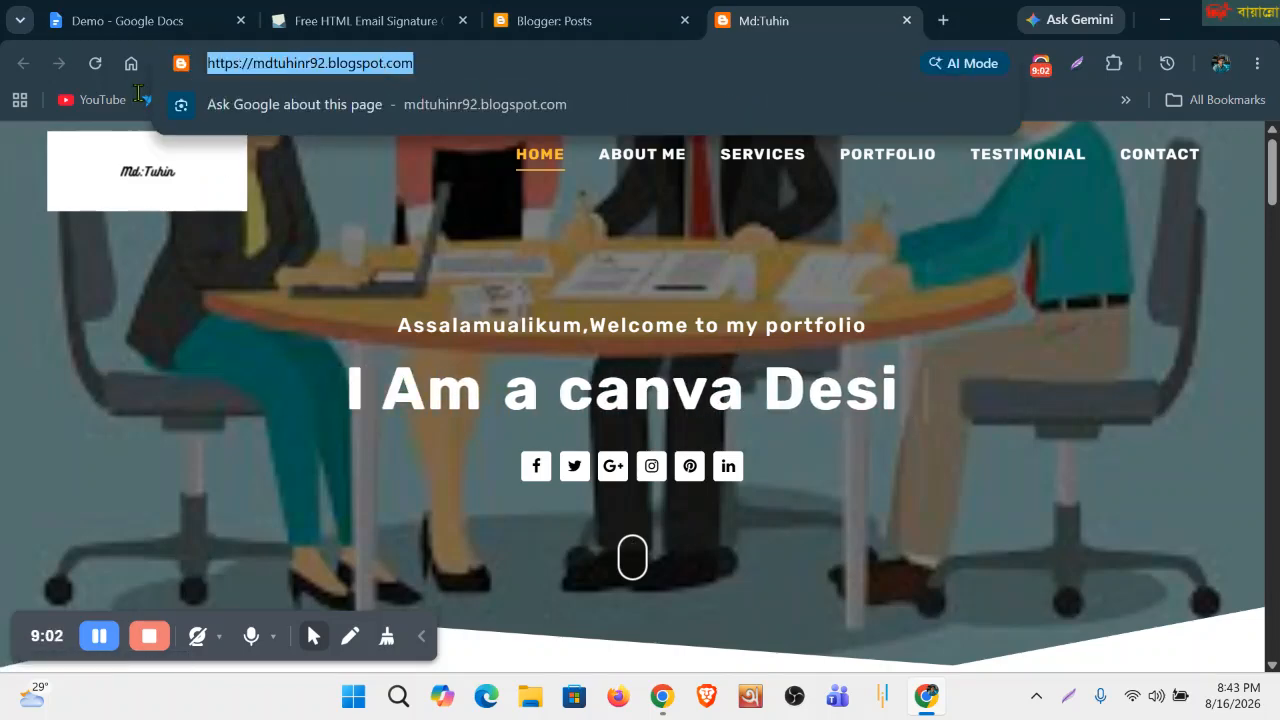
left_click(345, 20)
key("ctrl+v")
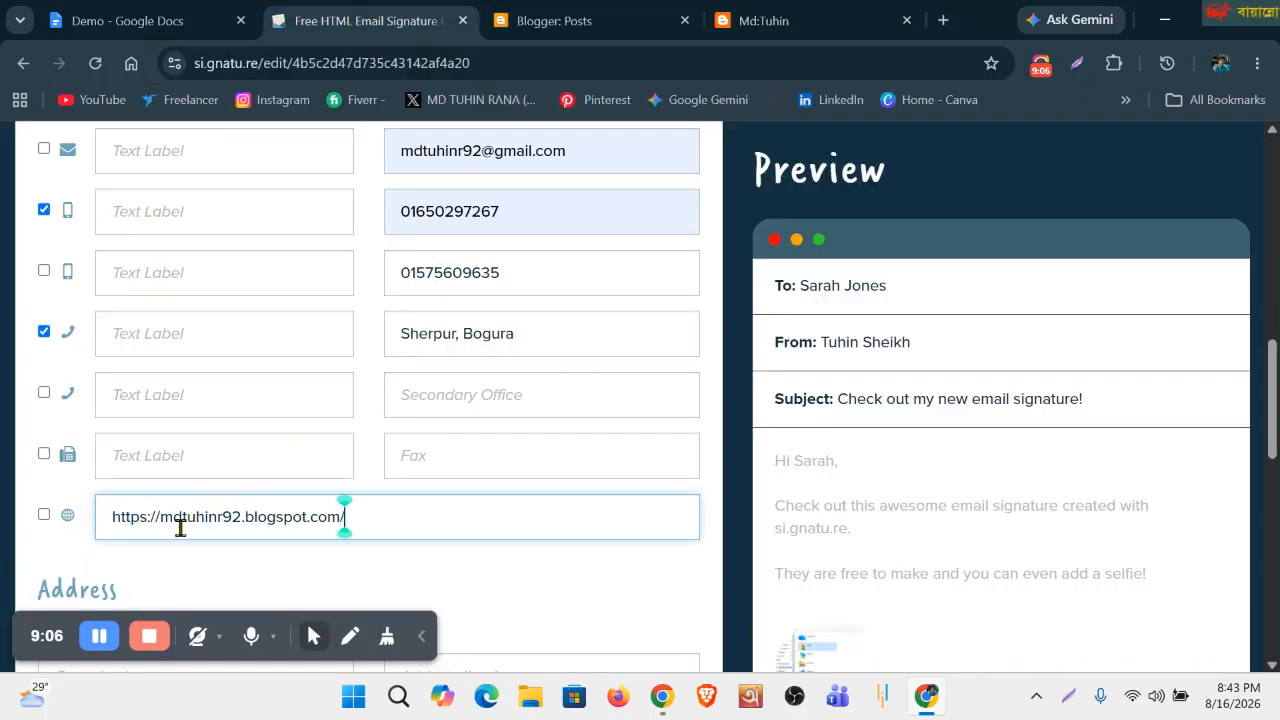
Show the website in the signature and delete the duplicate second email.
left_click(44, 514)
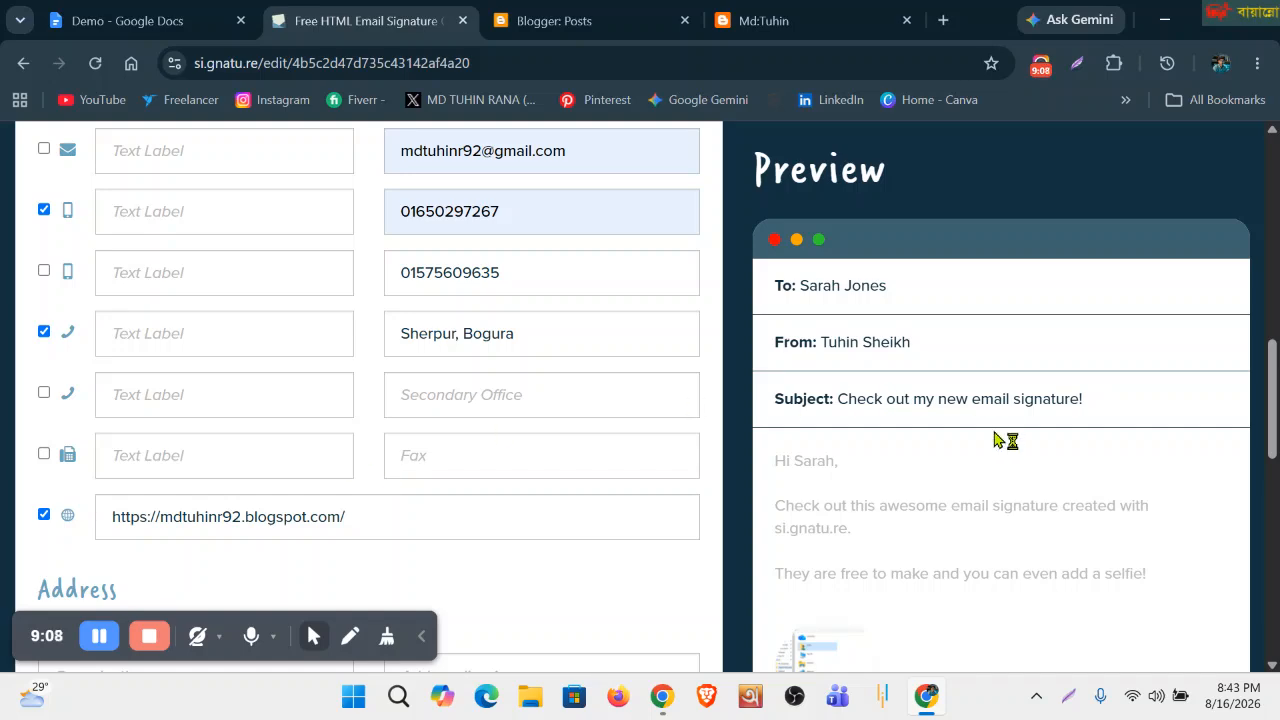
scroll(1000, 437, "down", 4)
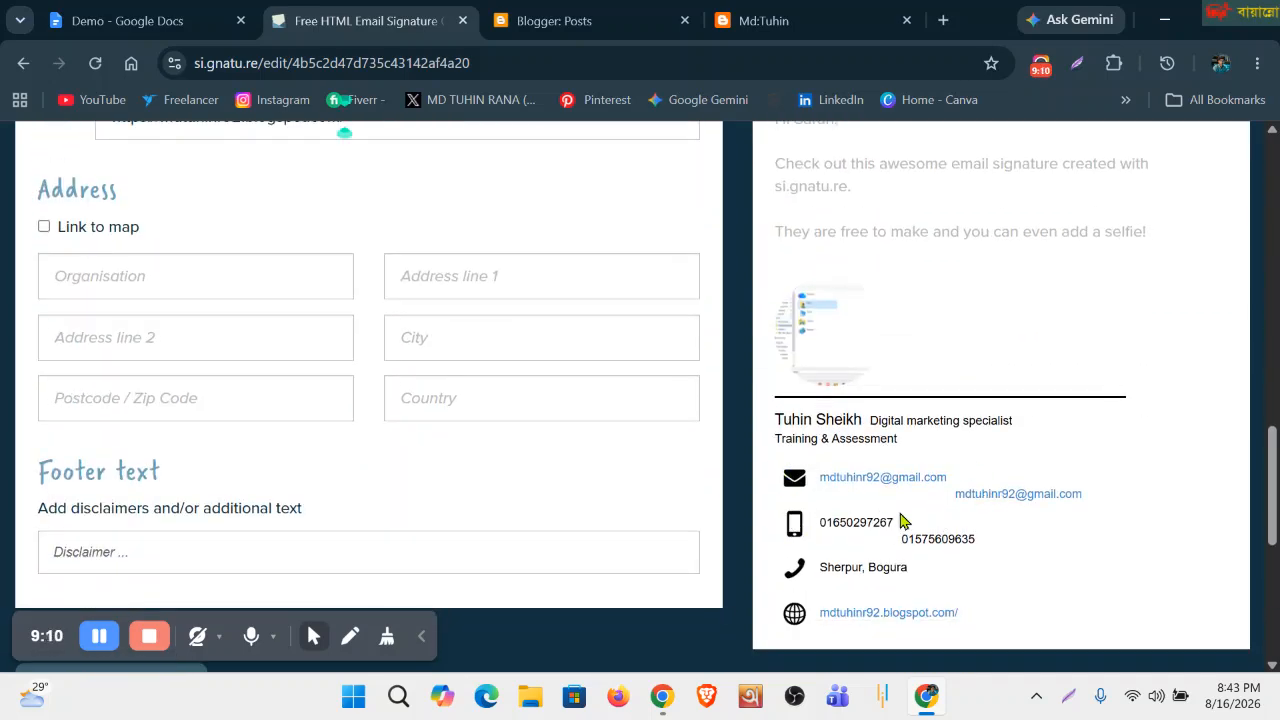
scroll(870, 502, "up", 7)
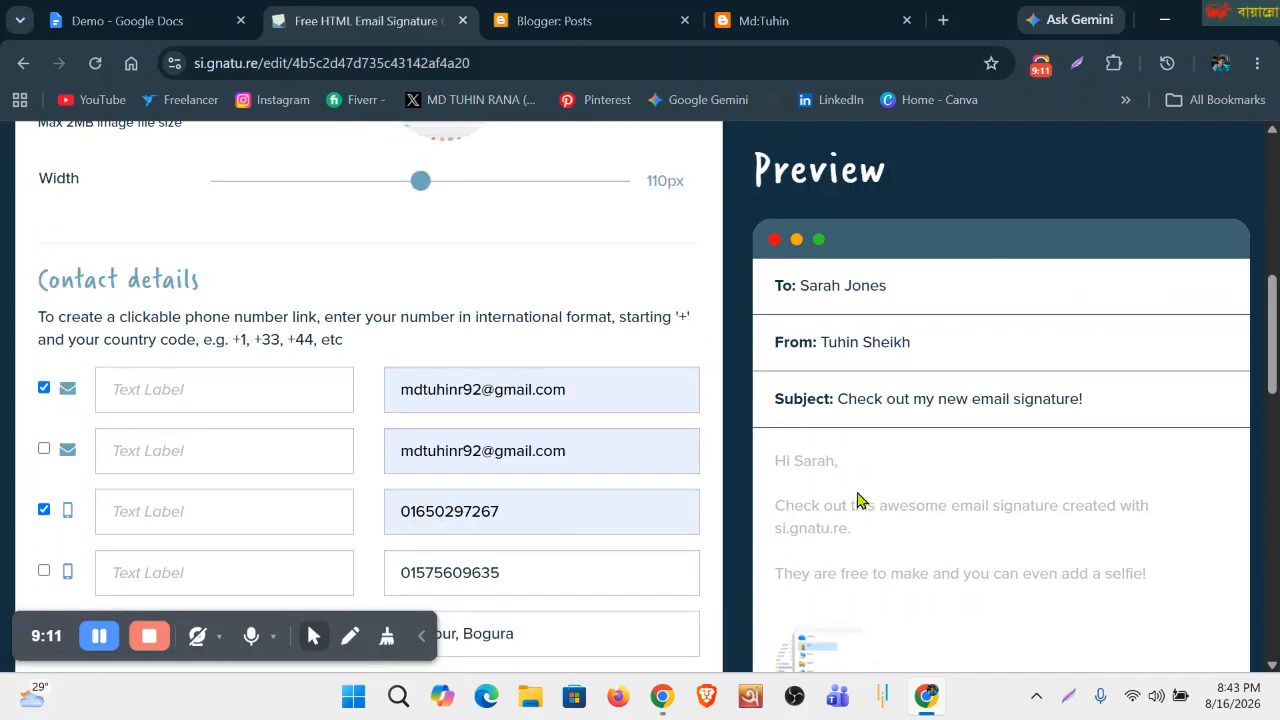
left_click(583, 450)
left_click_drag(583, 450, 398, 458)
key("BackSpace")
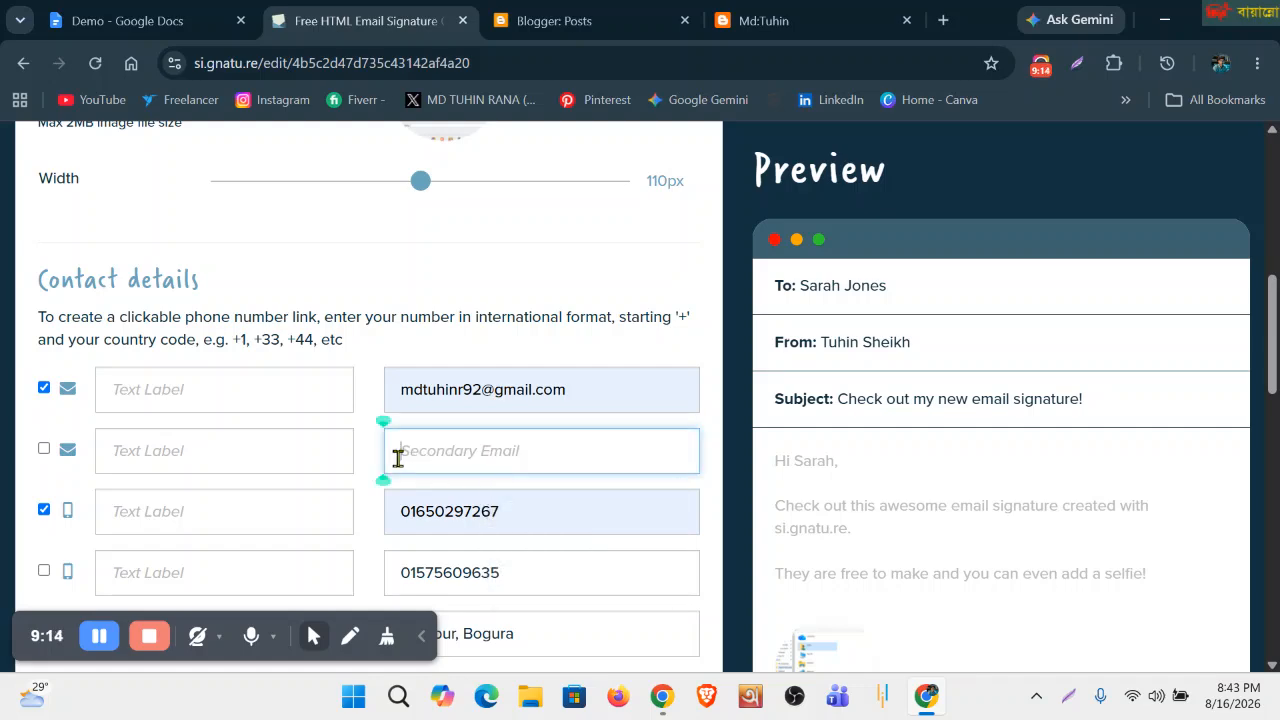
Clear the secondary mobile number, then bring up the Demo document's Procedures list.
scroll(857, 494, "down", 7)
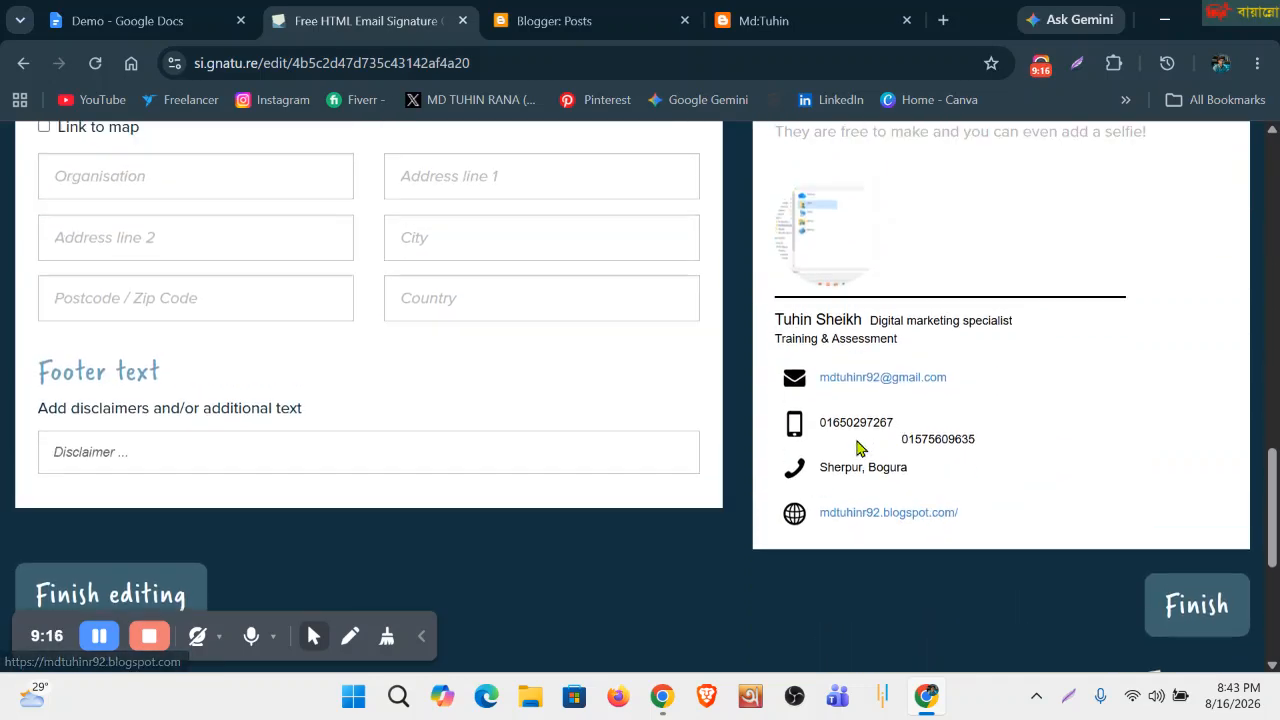
scroll(843, 491, "up", 4)
scroll(494, 477, "up", 3)
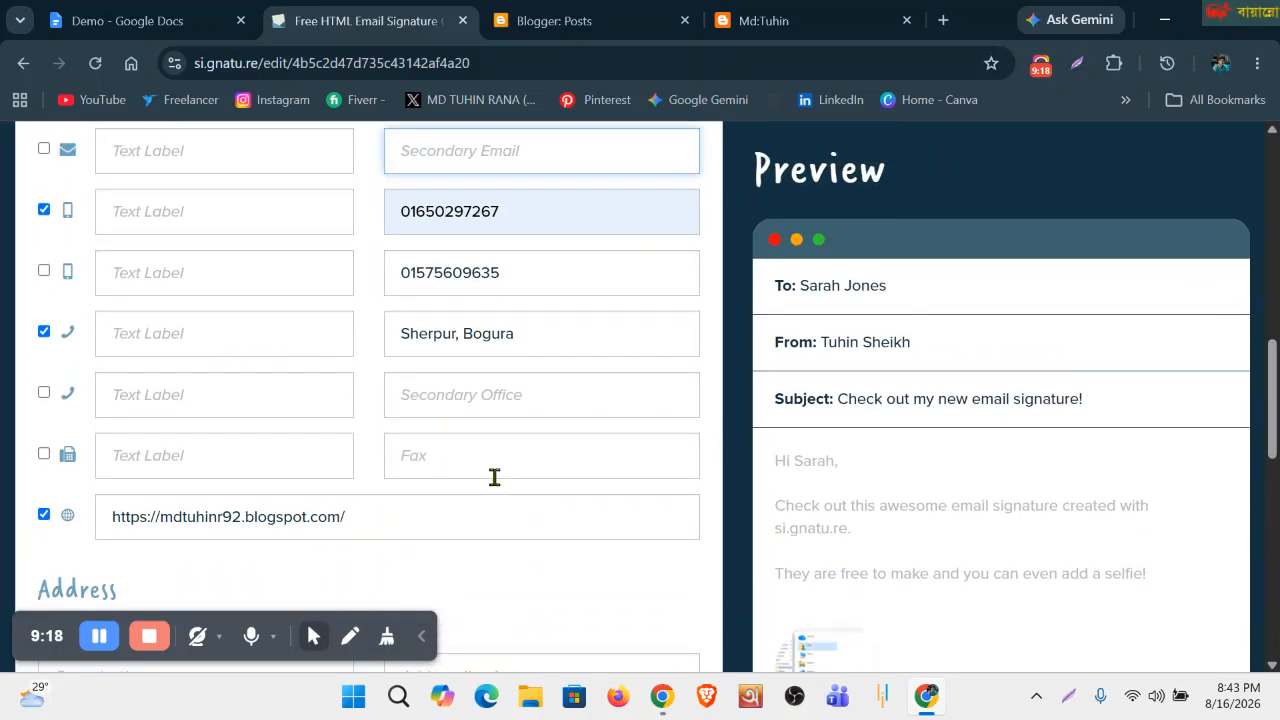
left_click_drag(520, 372, 362, 374)
key("BackSpace")
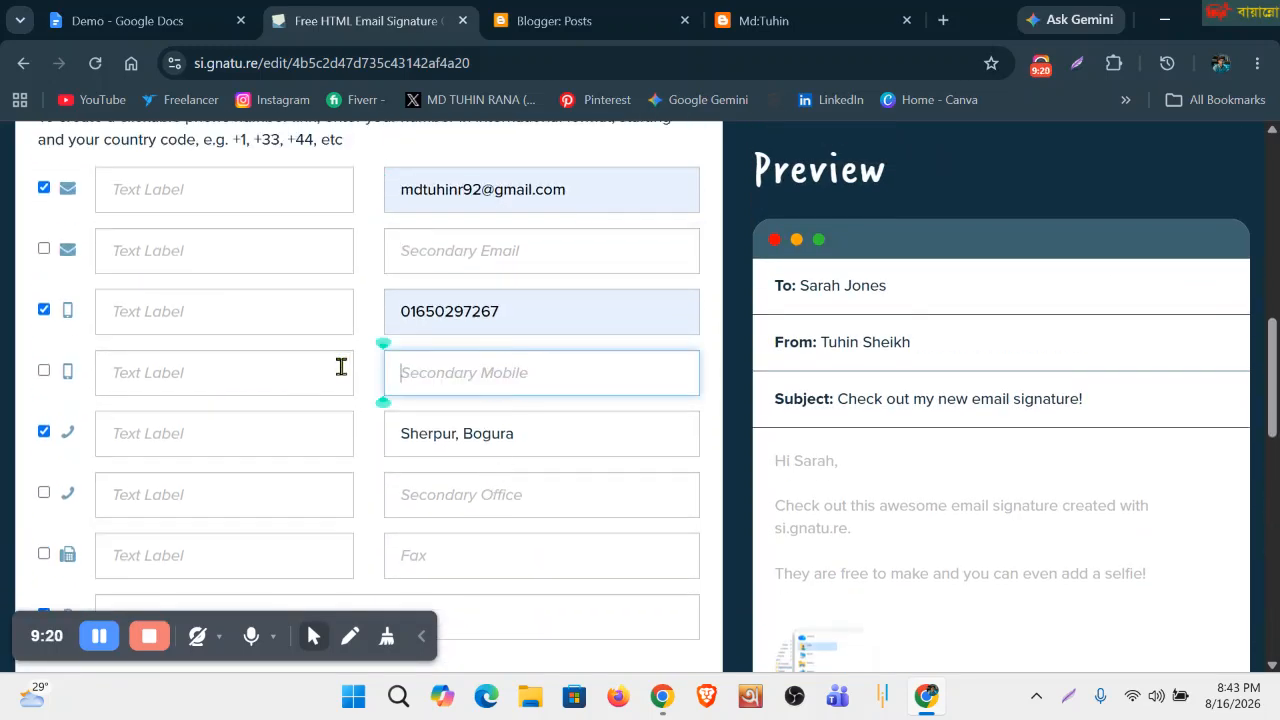
scroll(654, 374, "down", 7)
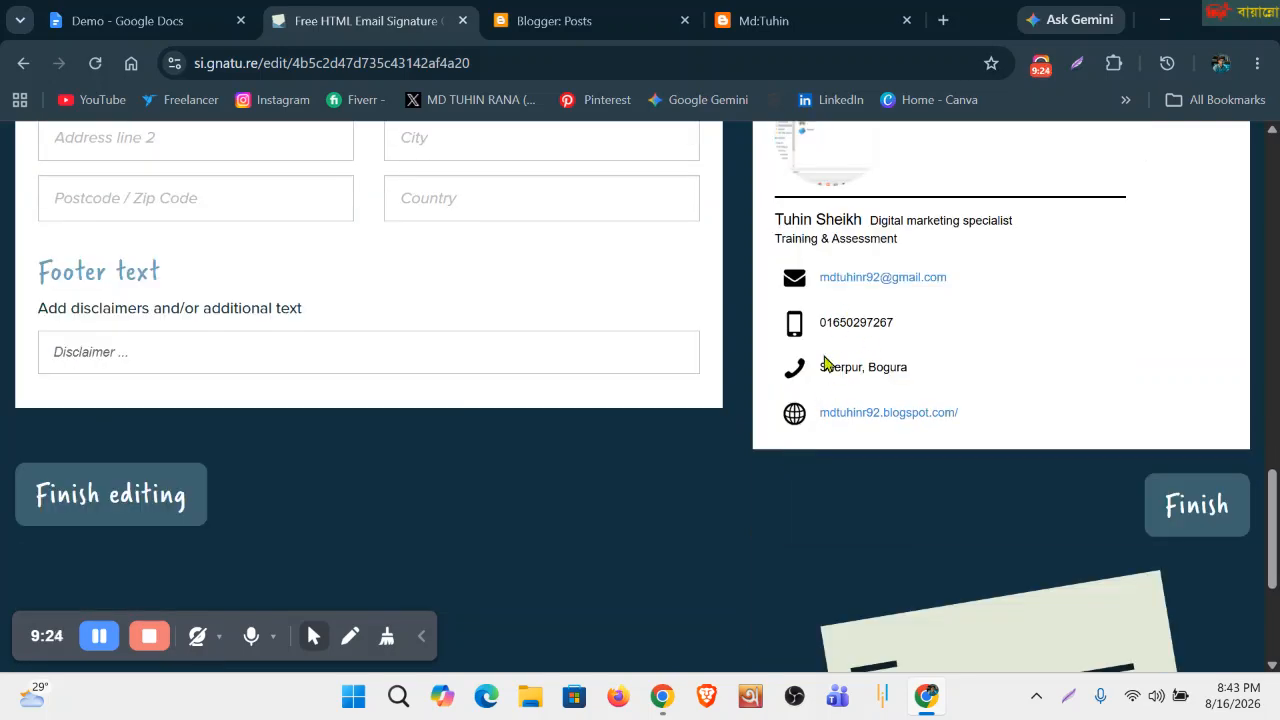
left_click(160, 20)
scroll(471, 467, "down", 2)
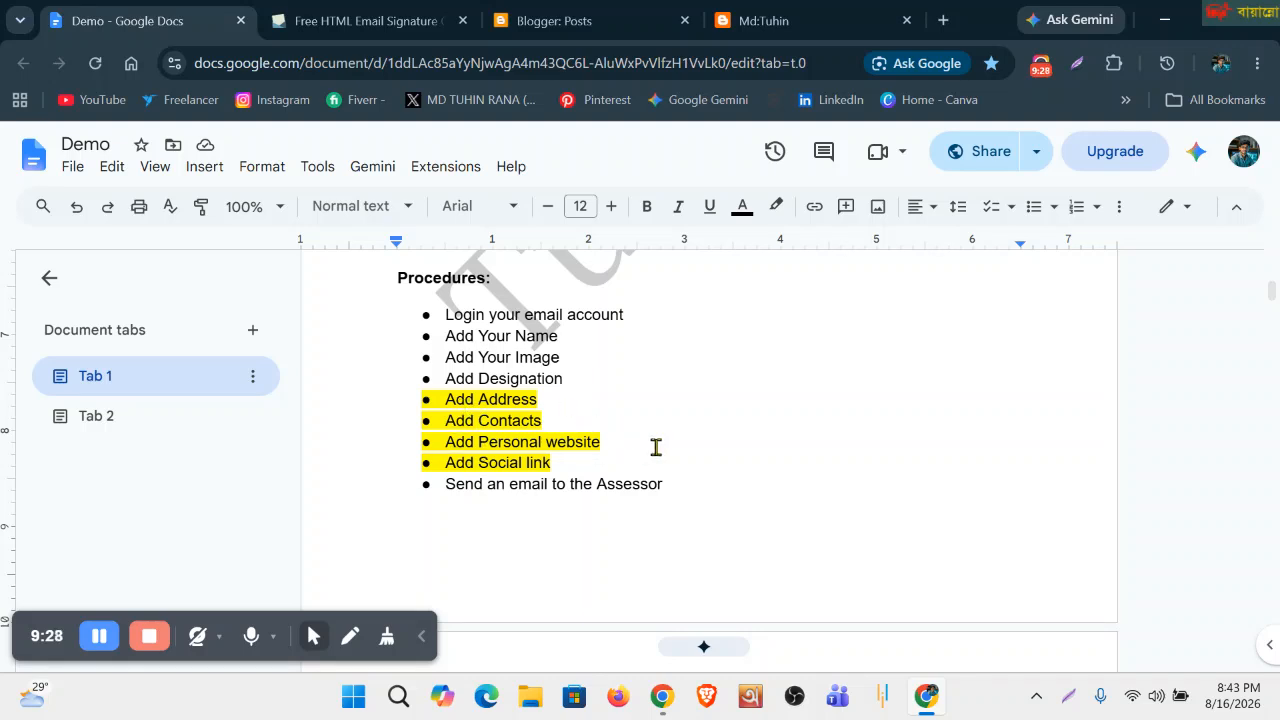
Highlight 'Add Social link' in the Procedures list and return to the si.gnatu.re editor.
left_click_drag(565, 462, 442, 463)
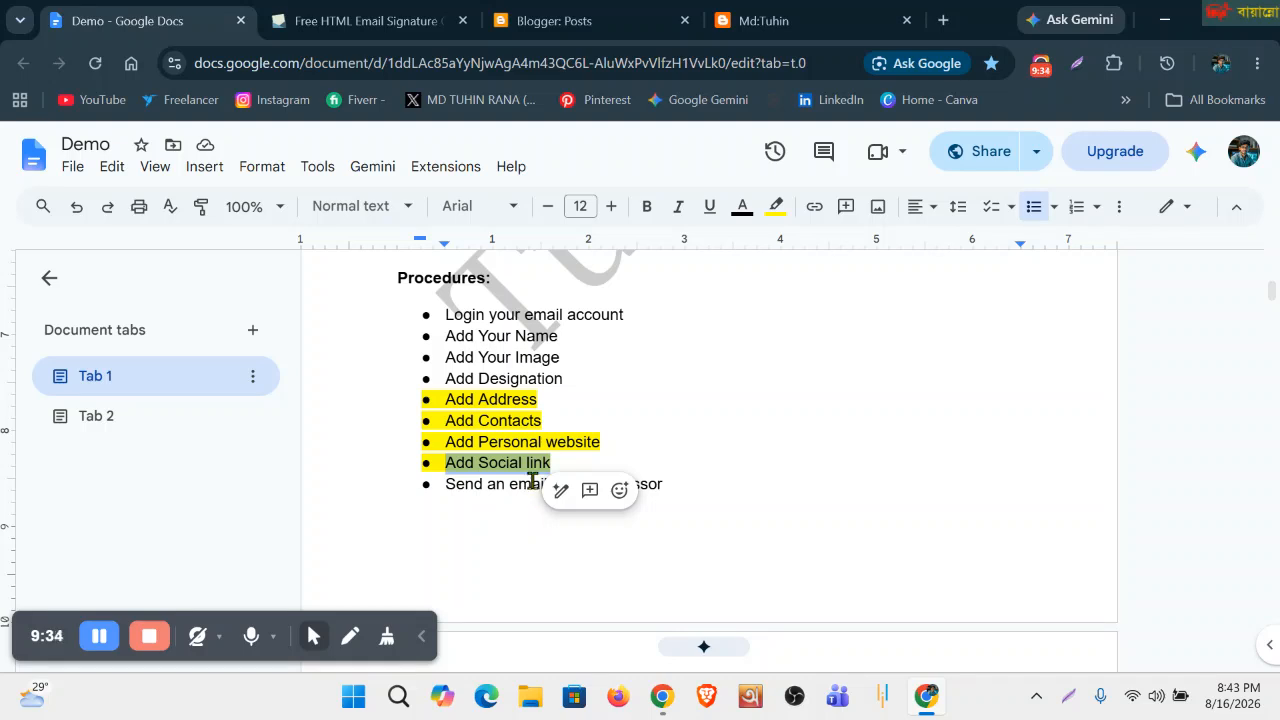
left_click(360, 20)
scroll(569, 414, "down", 1)
scroll(431, 423, "up", 1)
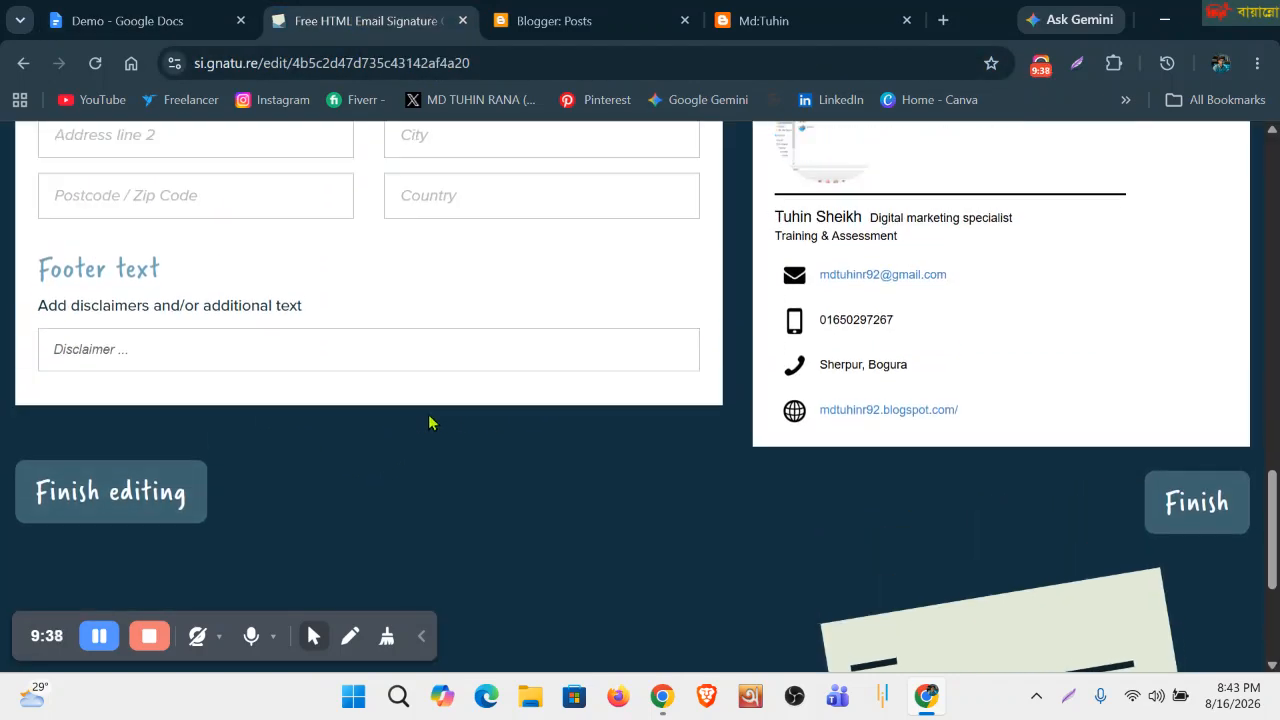
scroll(674, 349, "up", 12)
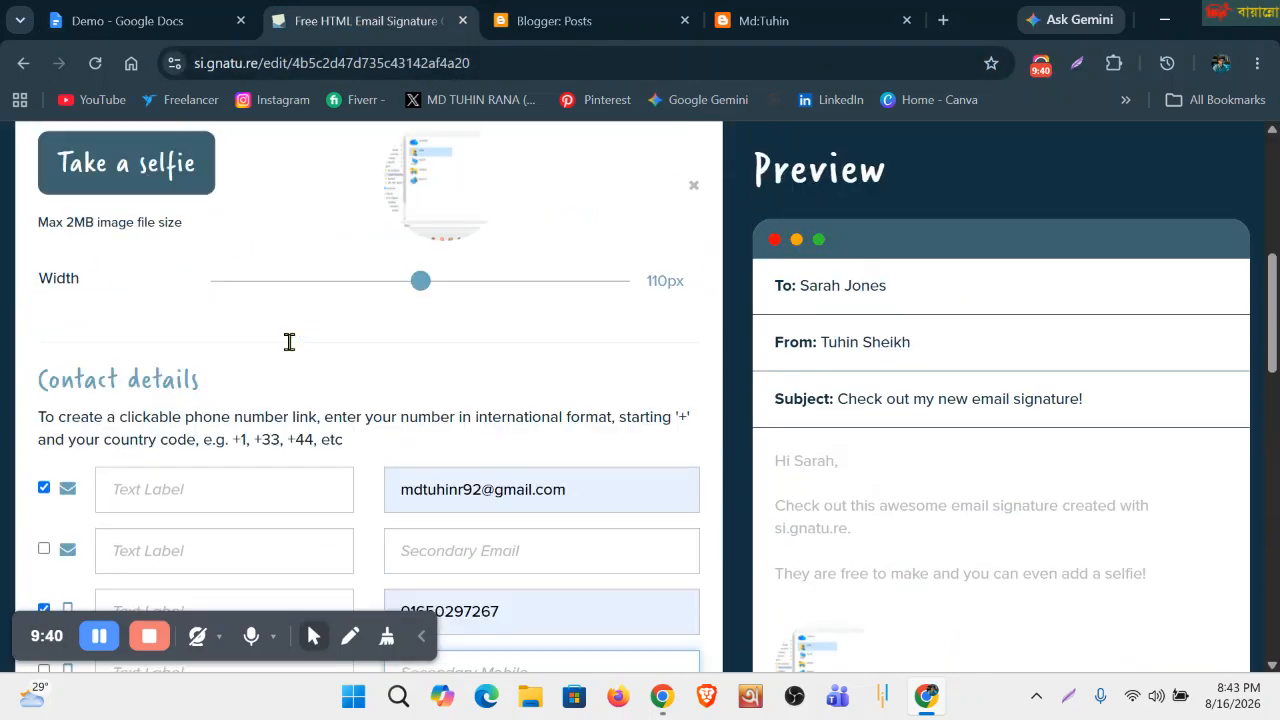
Open si.gnatu.re's Social links section, then return to the Demo instructions document.
scroll(420, 360, "up", 4)
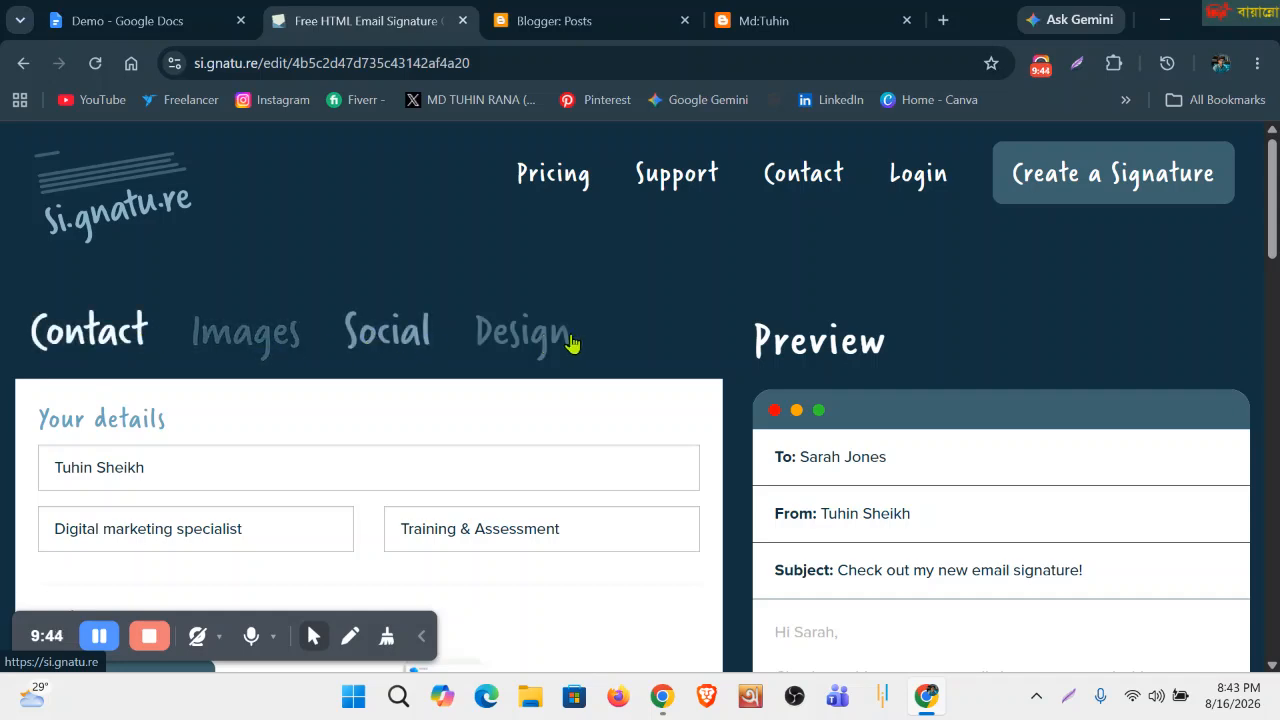
left_click(352, 345)
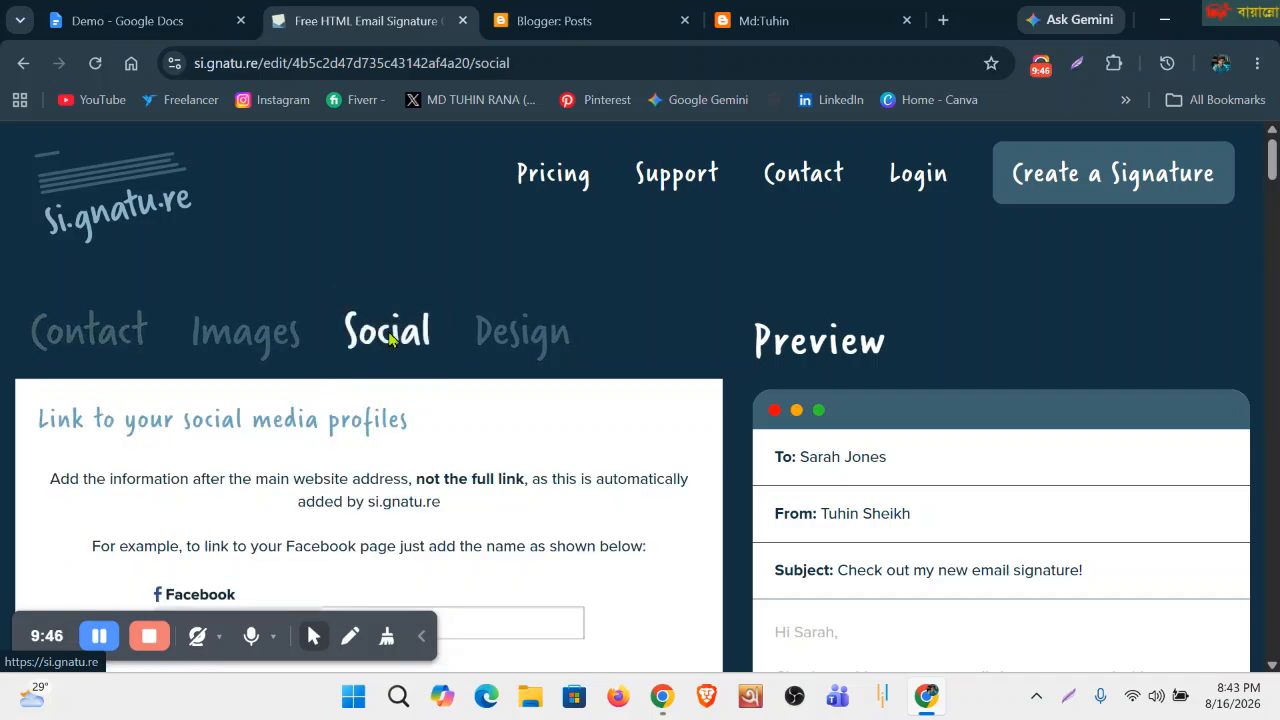
scroll(388, 340, "down", 3)
left_click(145, 30)
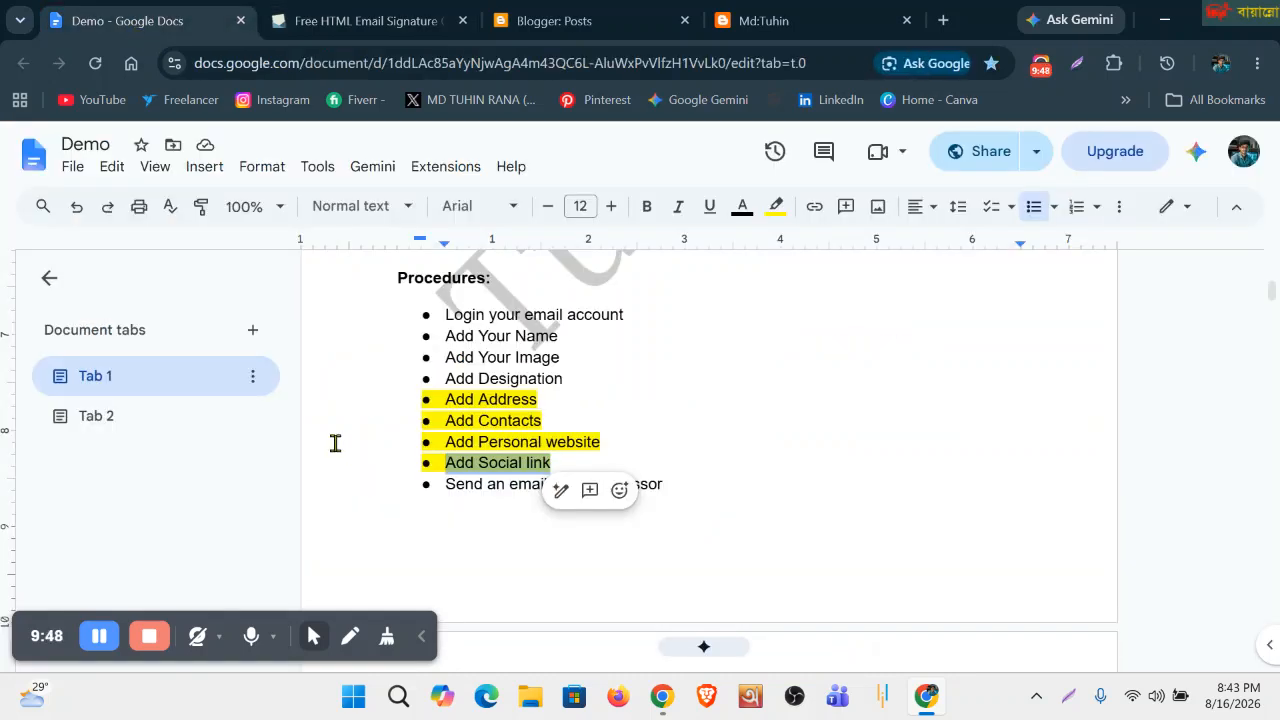
Review the specification's three required social links and close both Blogger tabs.
scroll(517, 434, "down", 1)
scroll(518, 433, "up", 4)
scroll(525, 440, "down", 2)
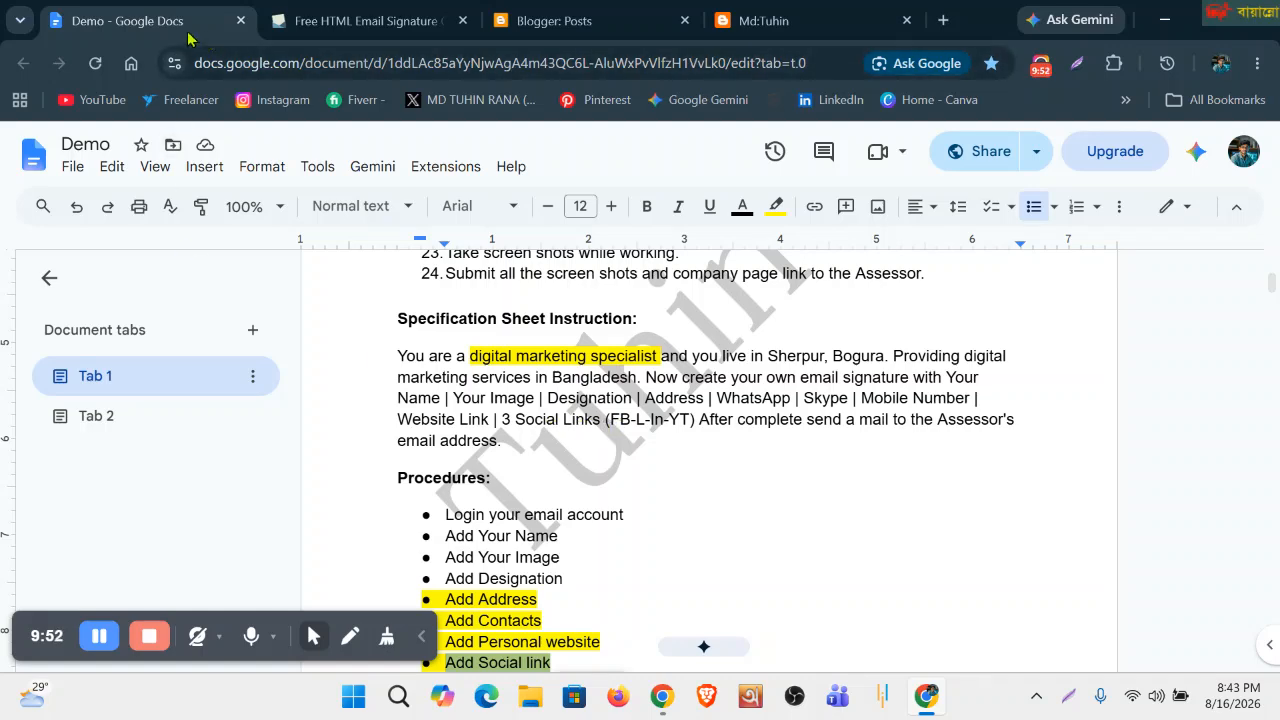
left_click(906, 20)
left_click(684, 20)
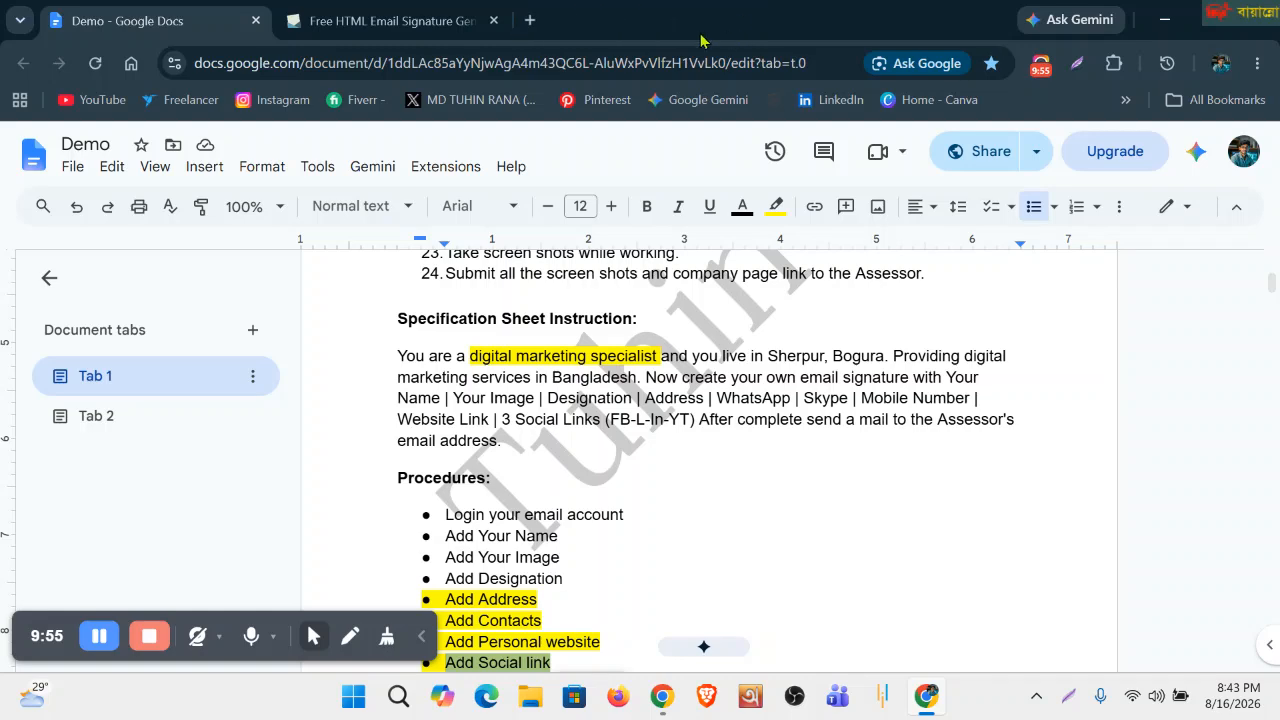
Open Facebook in a new tab and log in with the saved account.
left_click(530, 20)
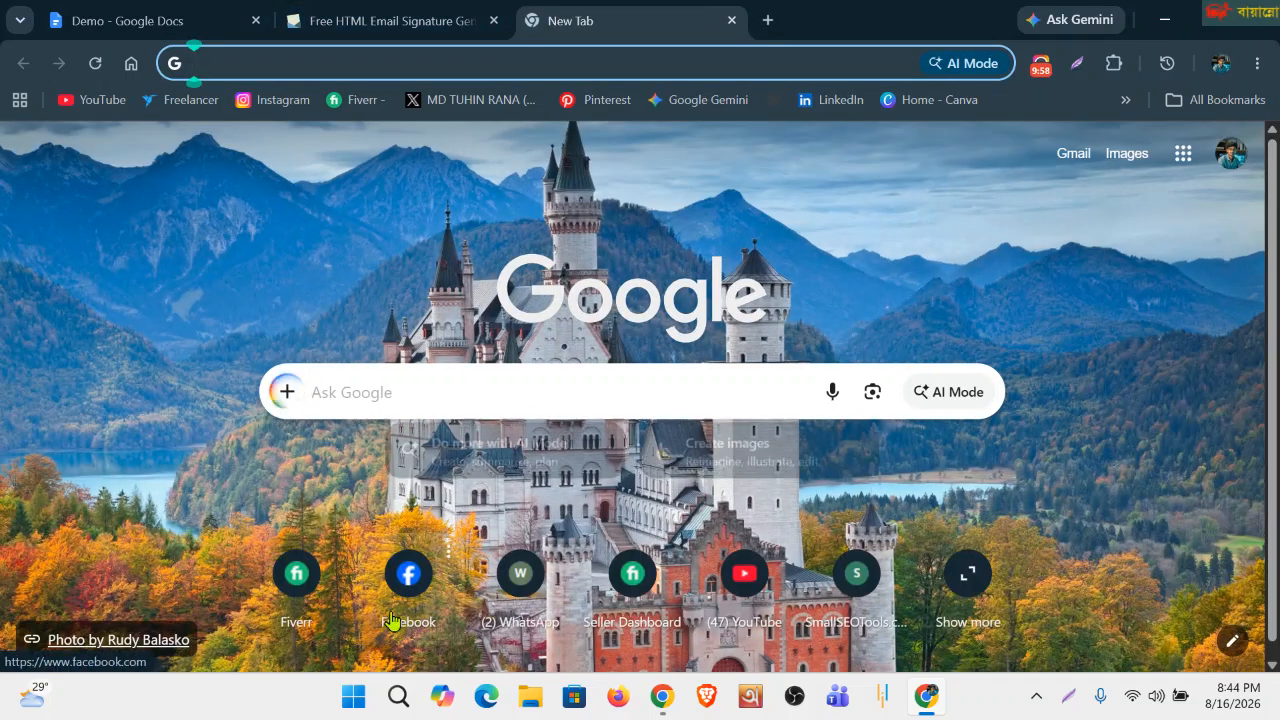
left_click(412, 574)
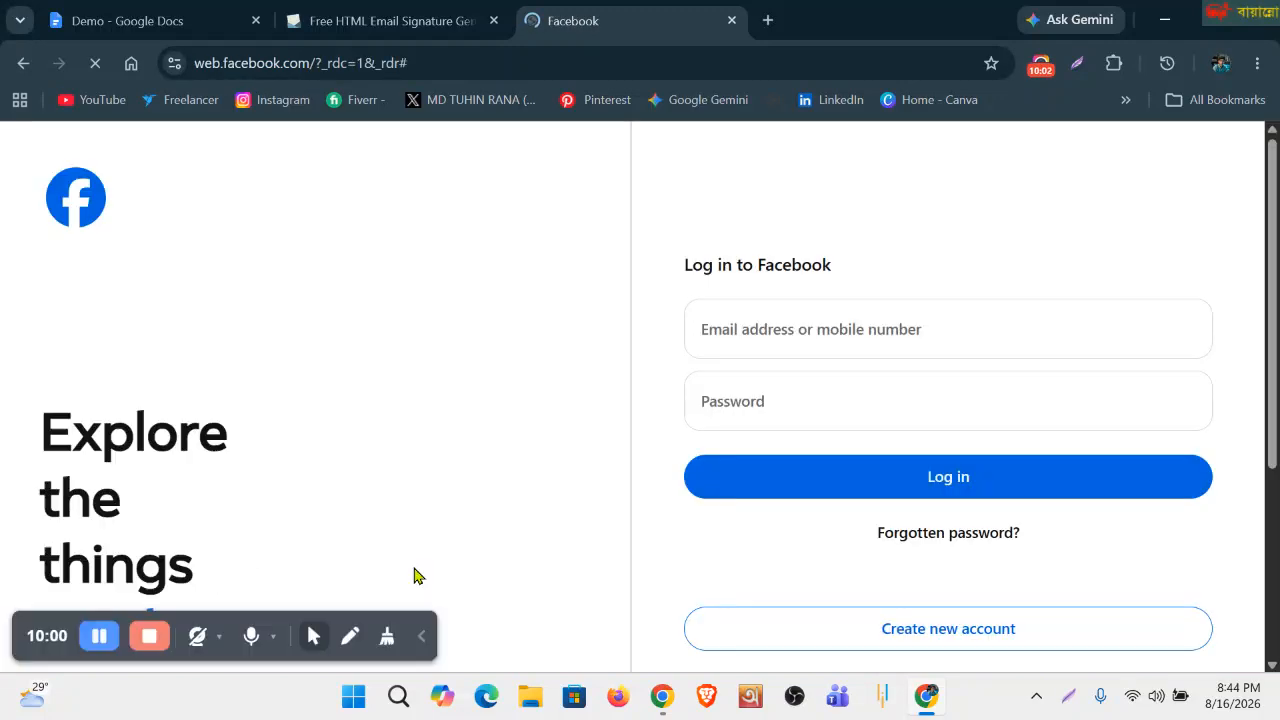
left_click(850, 325)
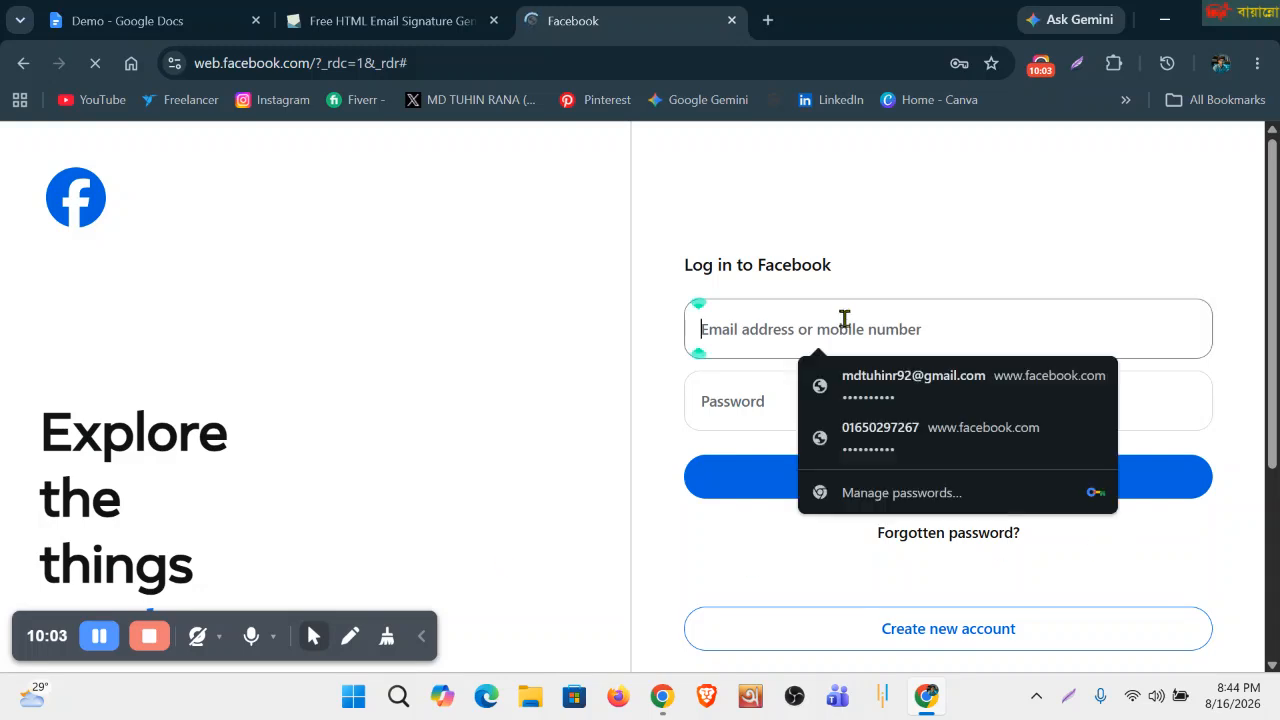
left_click(880, 376)
left_click(893, 475)
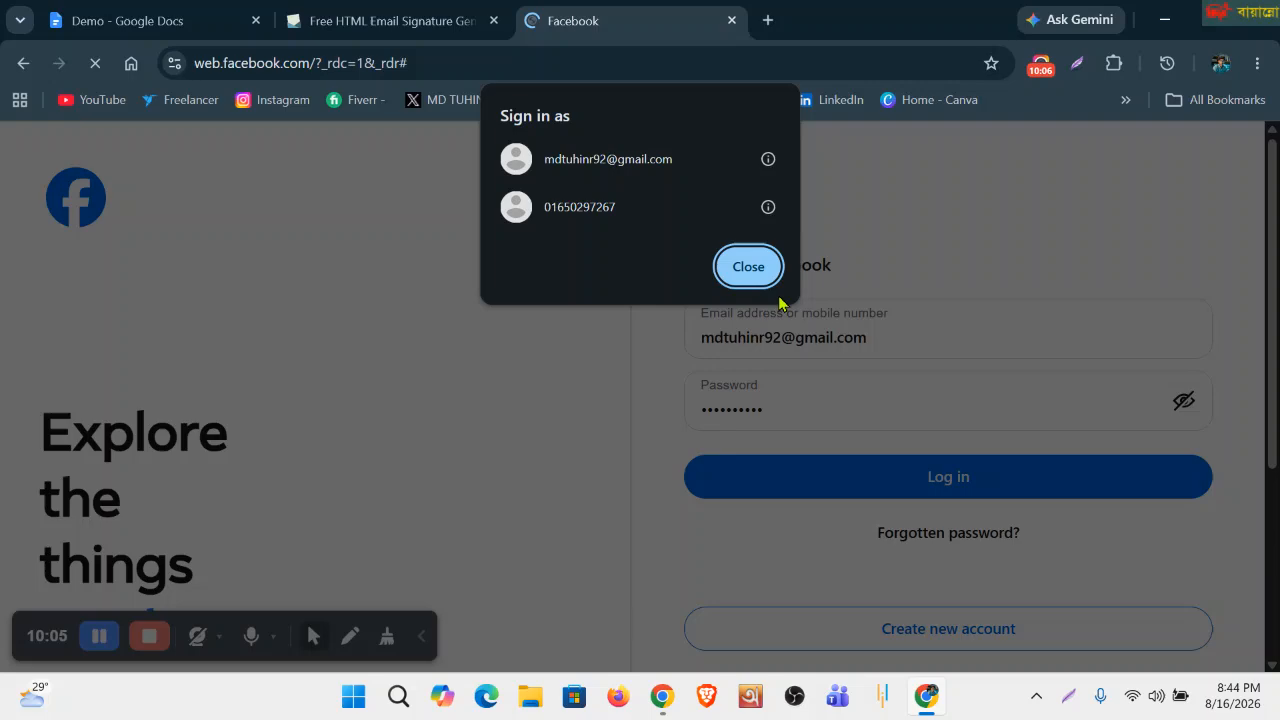
Dismiss the account chooser, pass the I'm not a robot check, and open a fresh tab.
left_click(749, 266)
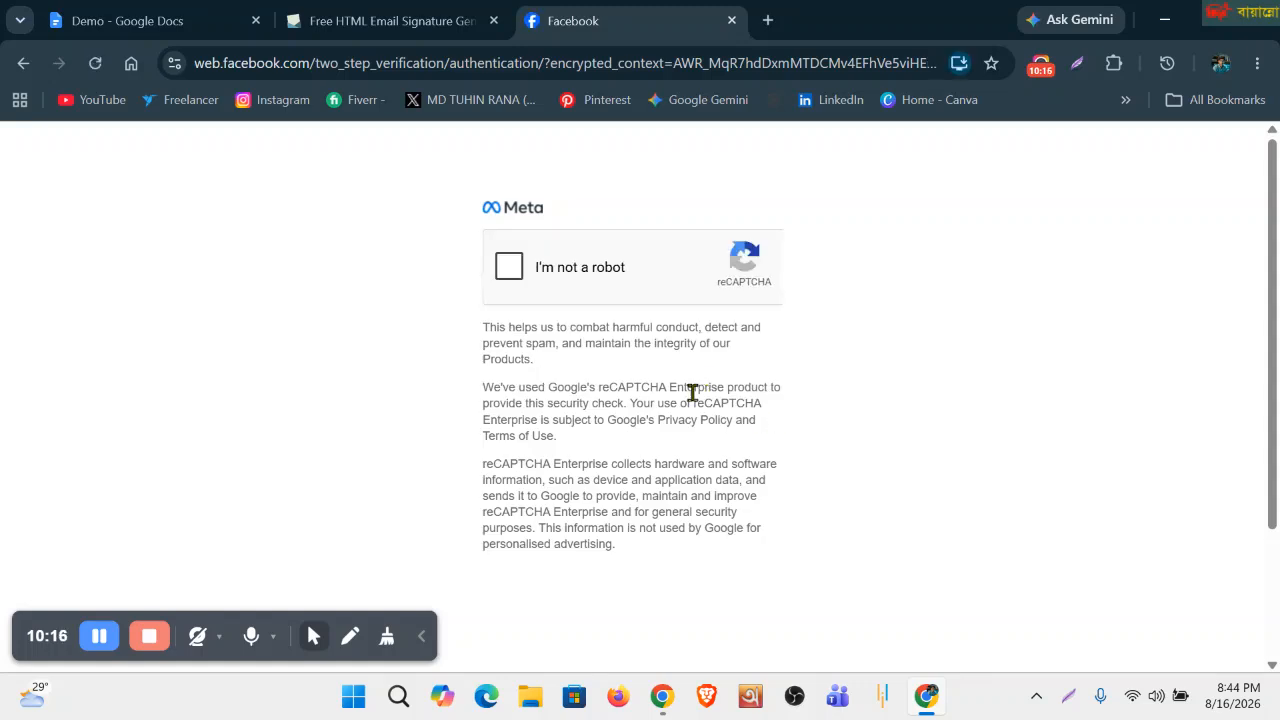
left_click(509, 267)
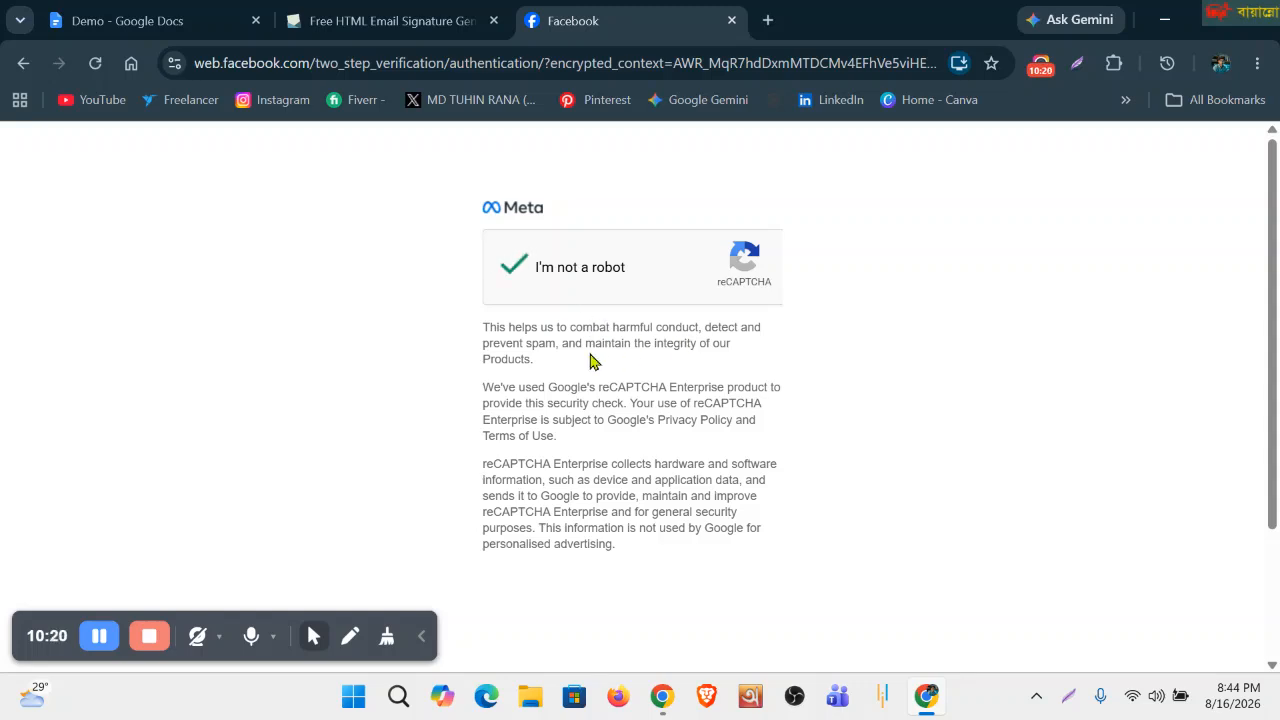
scroll(590, 360, "down", 2)
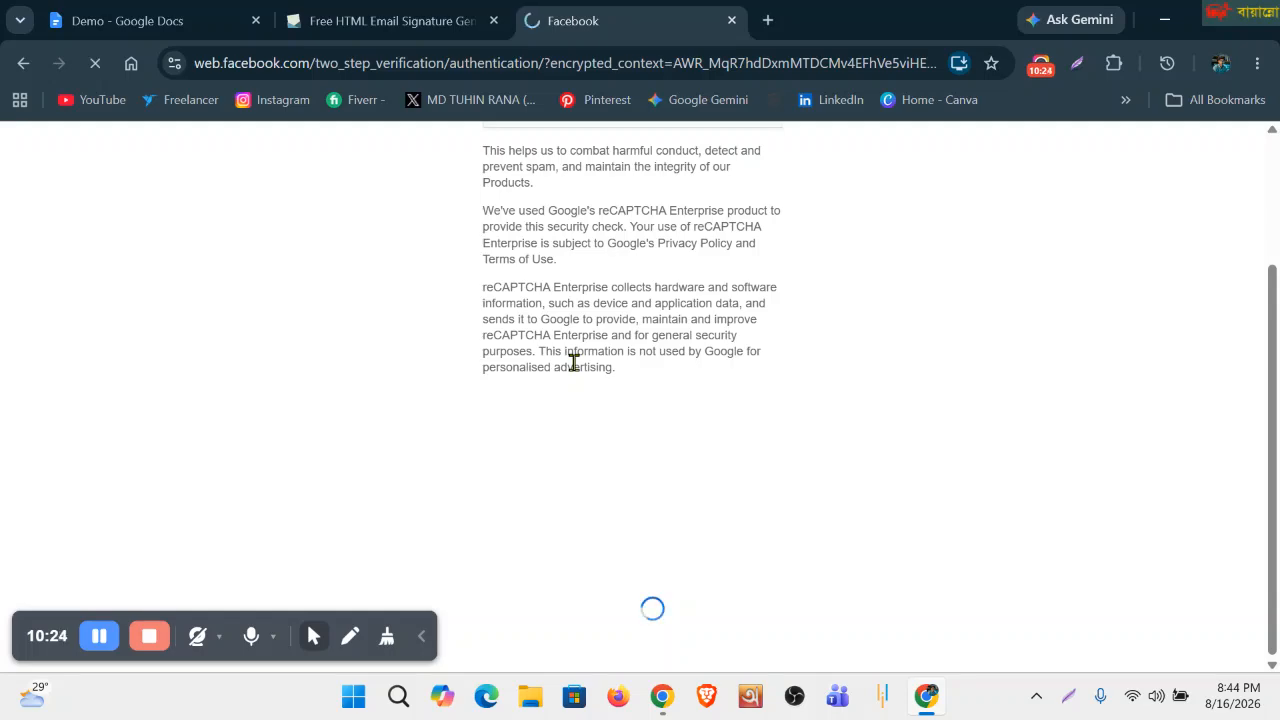
left_click(768, 20)
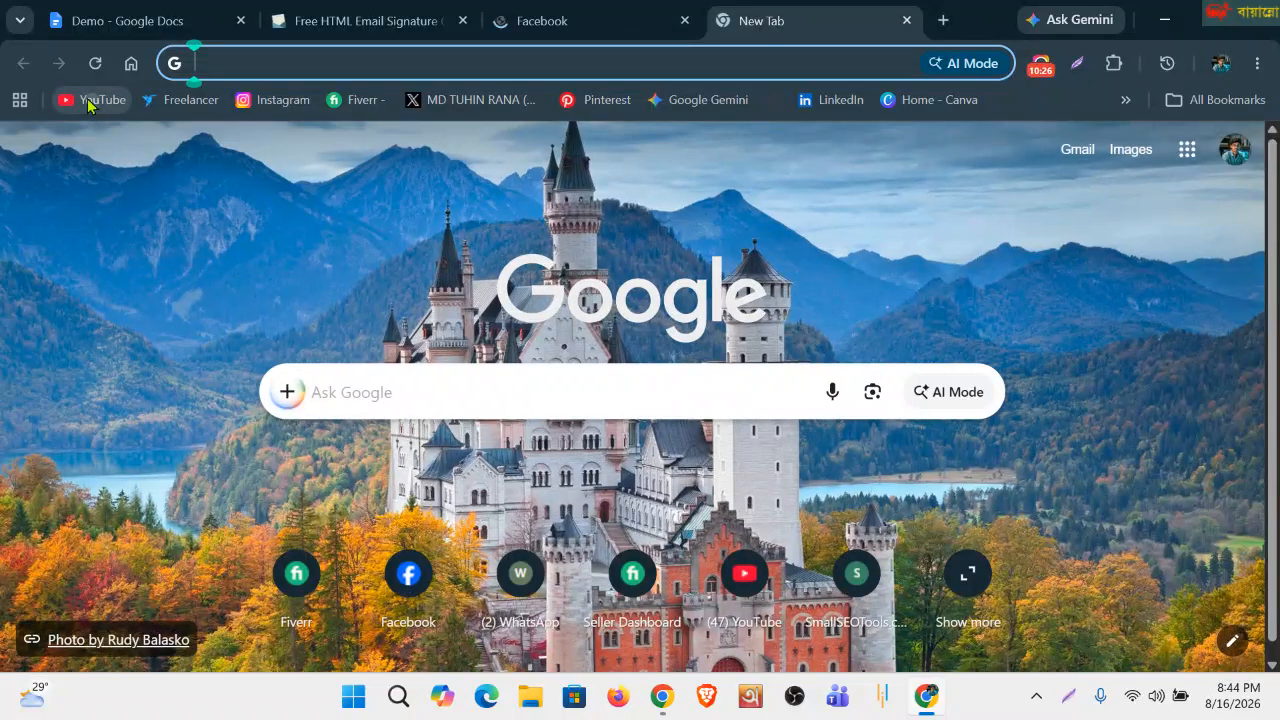
Open YouTube in a new tab and close the Facebook verification tab.
left_click(92, 100)
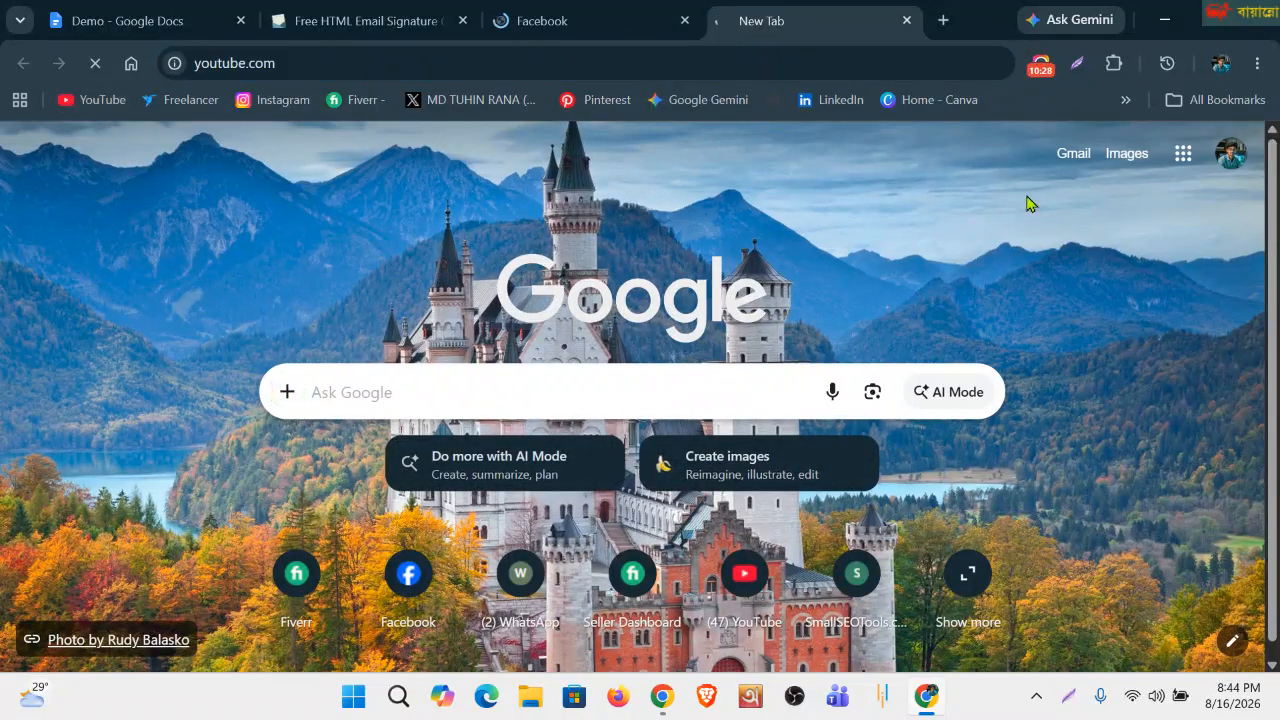
left_click(943, 20)
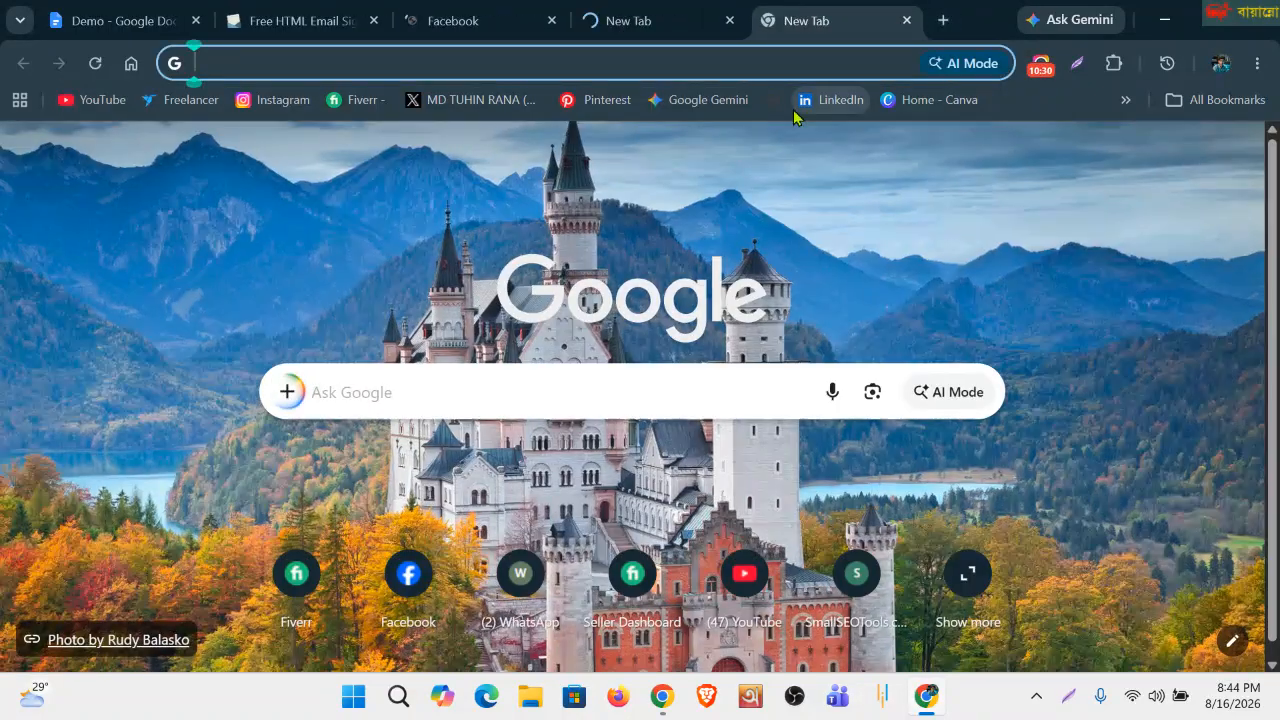
left_click(452, 24)
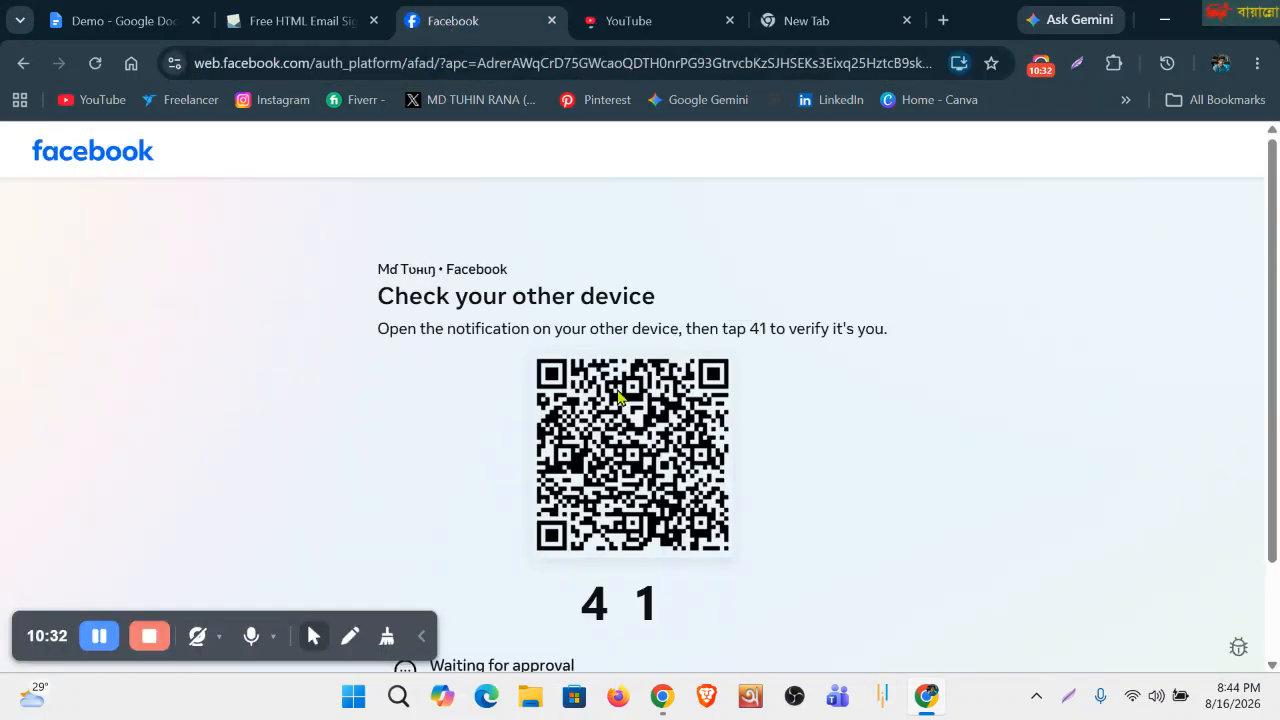
left_click(551, 20)
left_click(643, 28)
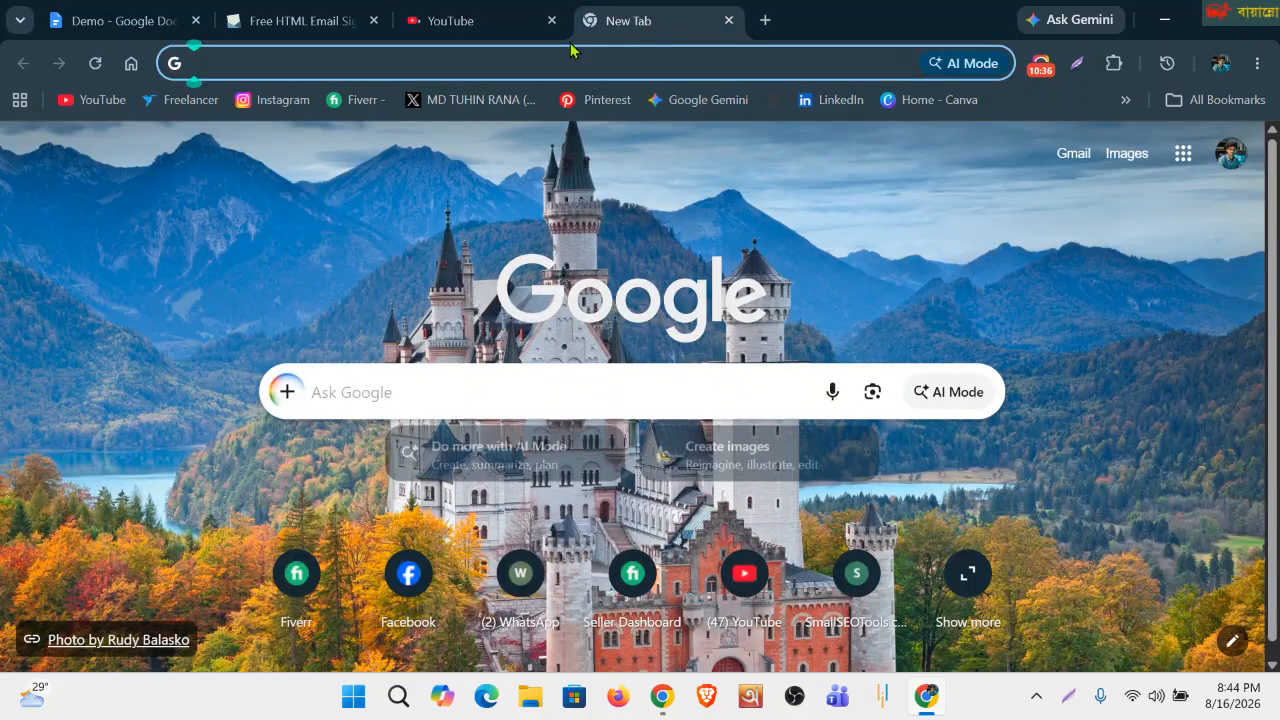
left_click(486, 26)
left_click(671, 30)
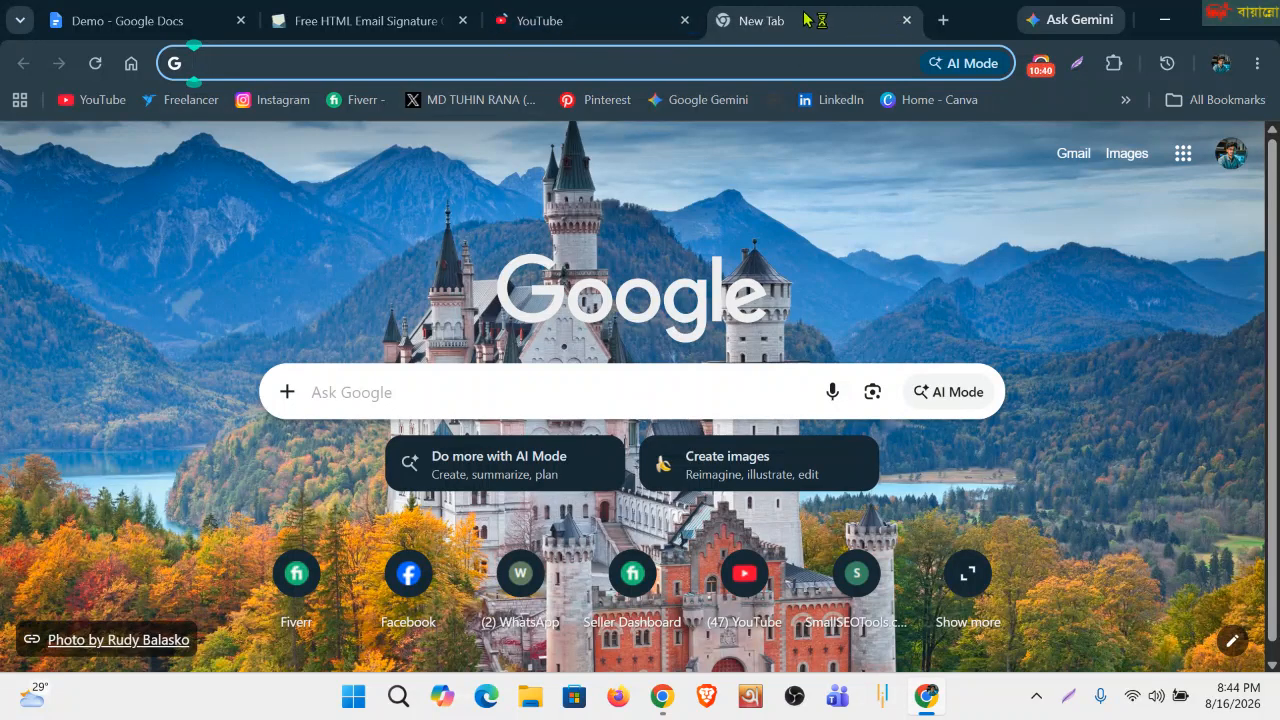
Open the X profile in a tab and return to si.gnatu.re's Social links form.
left_click(458, 103)
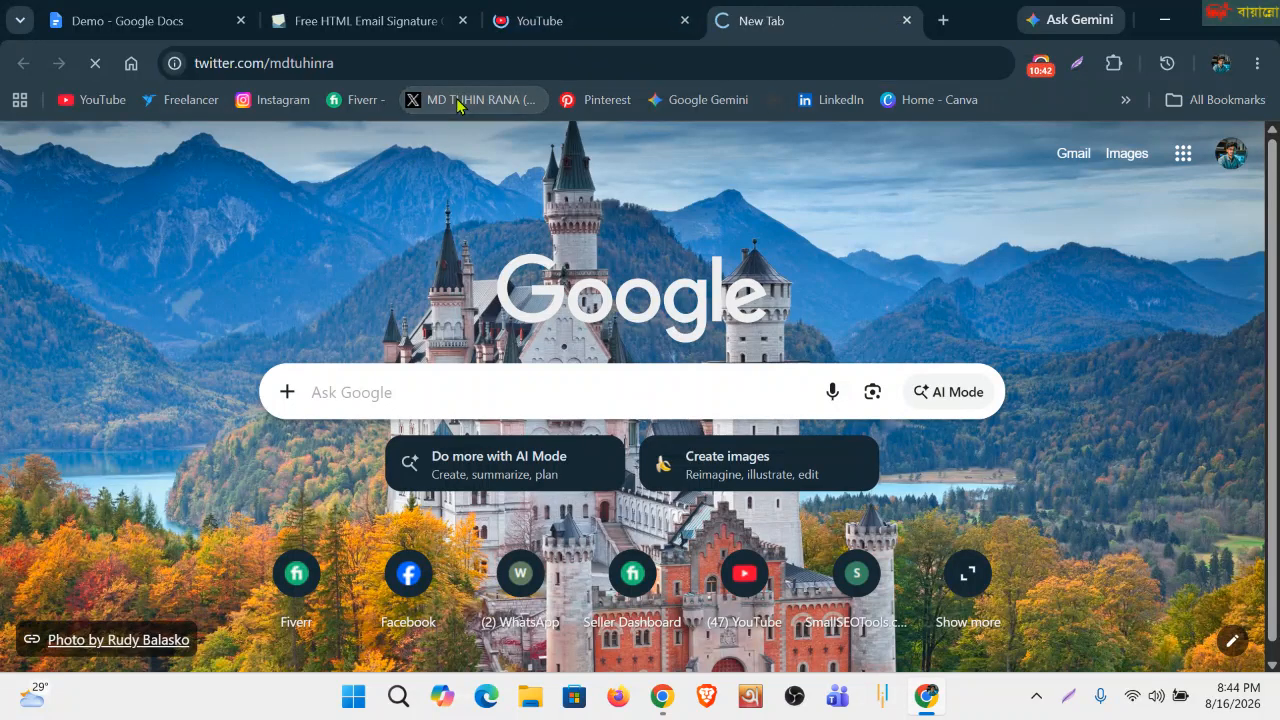
left_click(578, 21)
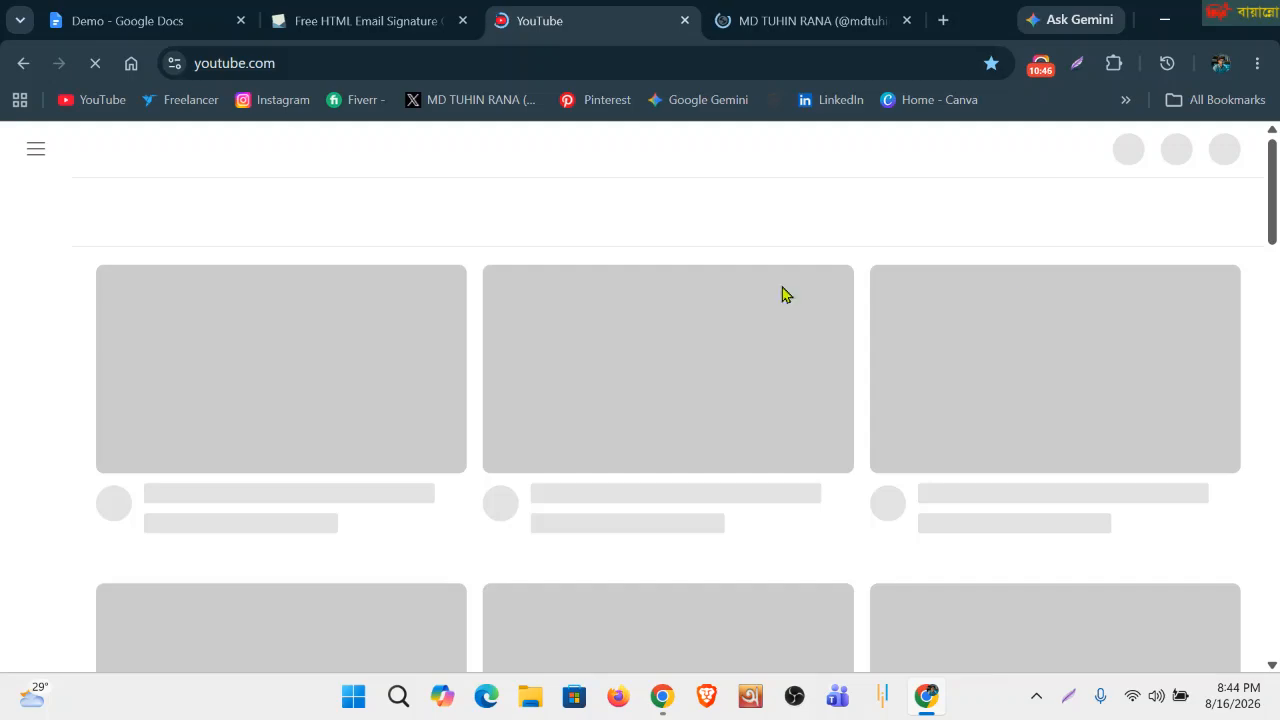
left_click(329, 22)
scroll(340, 405, "up", 3)
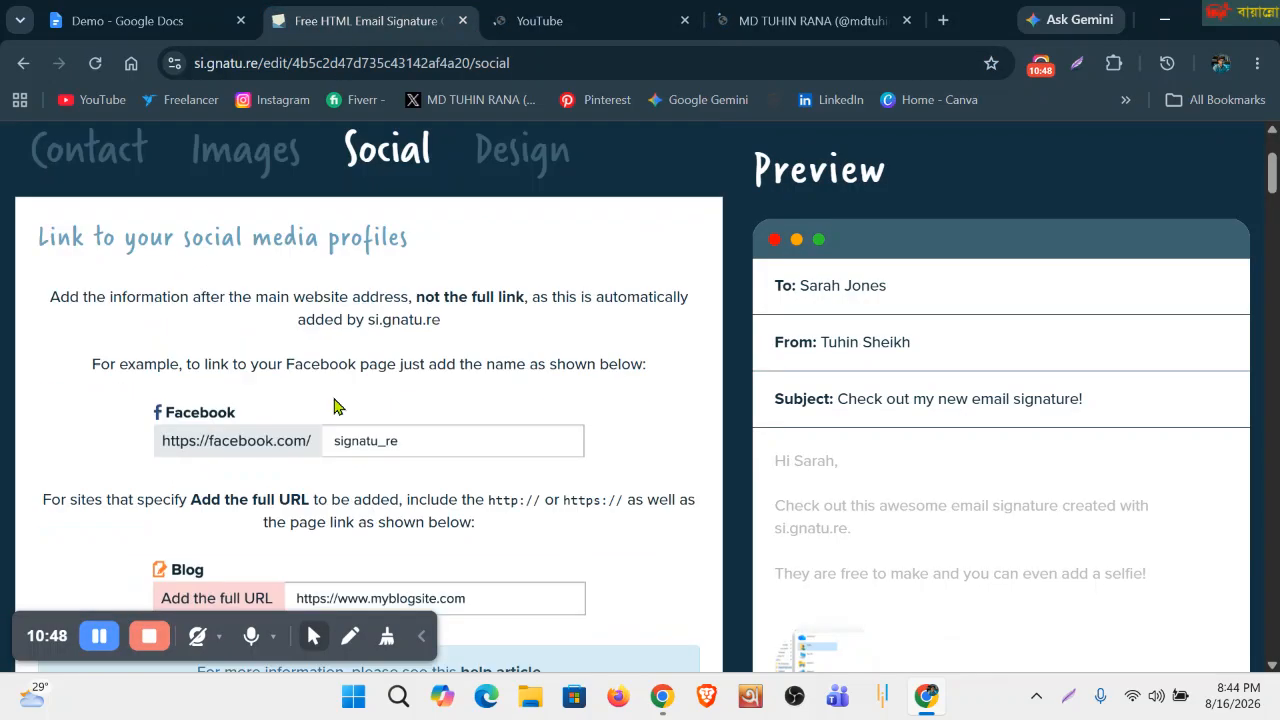
Copy the X profile's full web address from its tab.
scroll(340, 420, "down", 6)
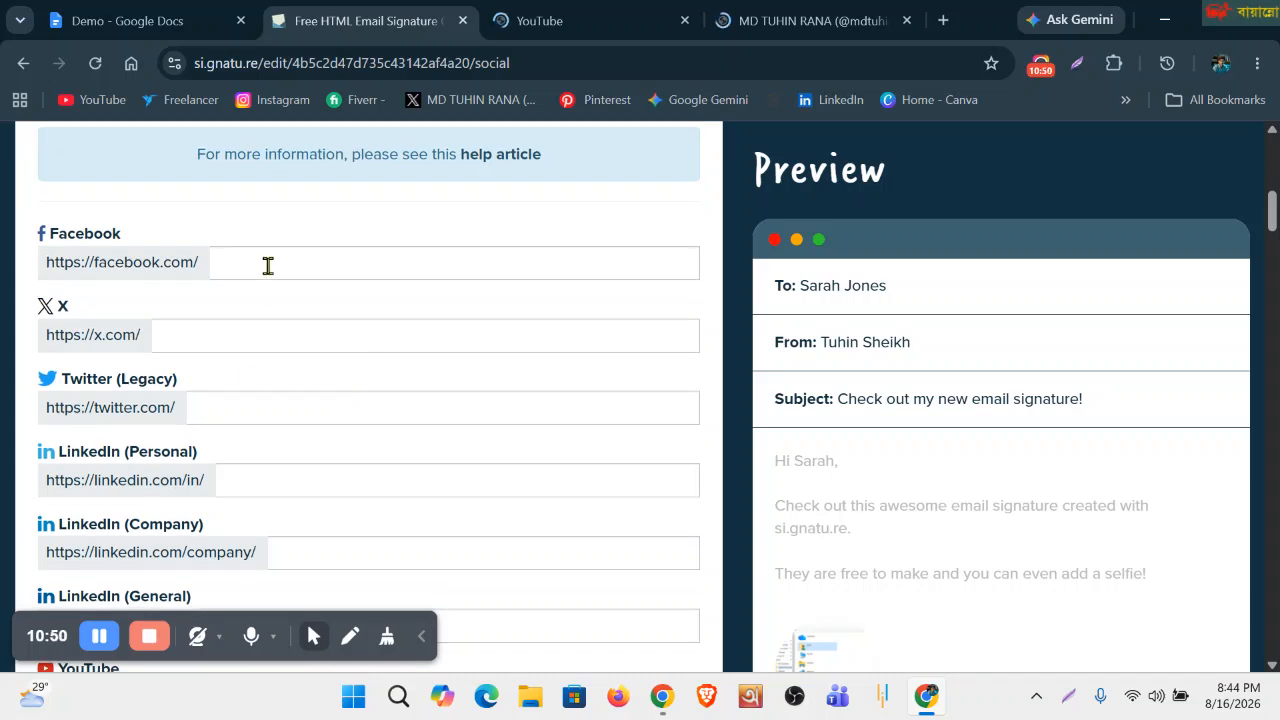
left_click(264, 264)
left_click(541, 22)
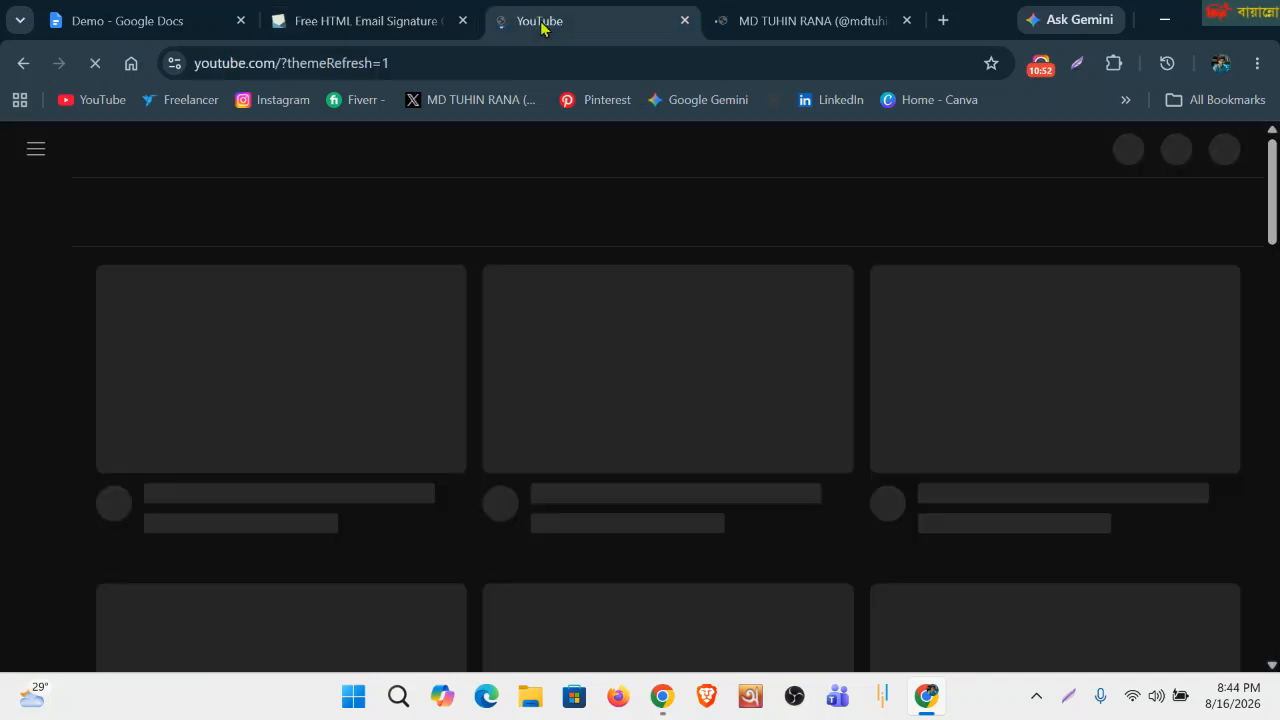
left_click(800, 22)
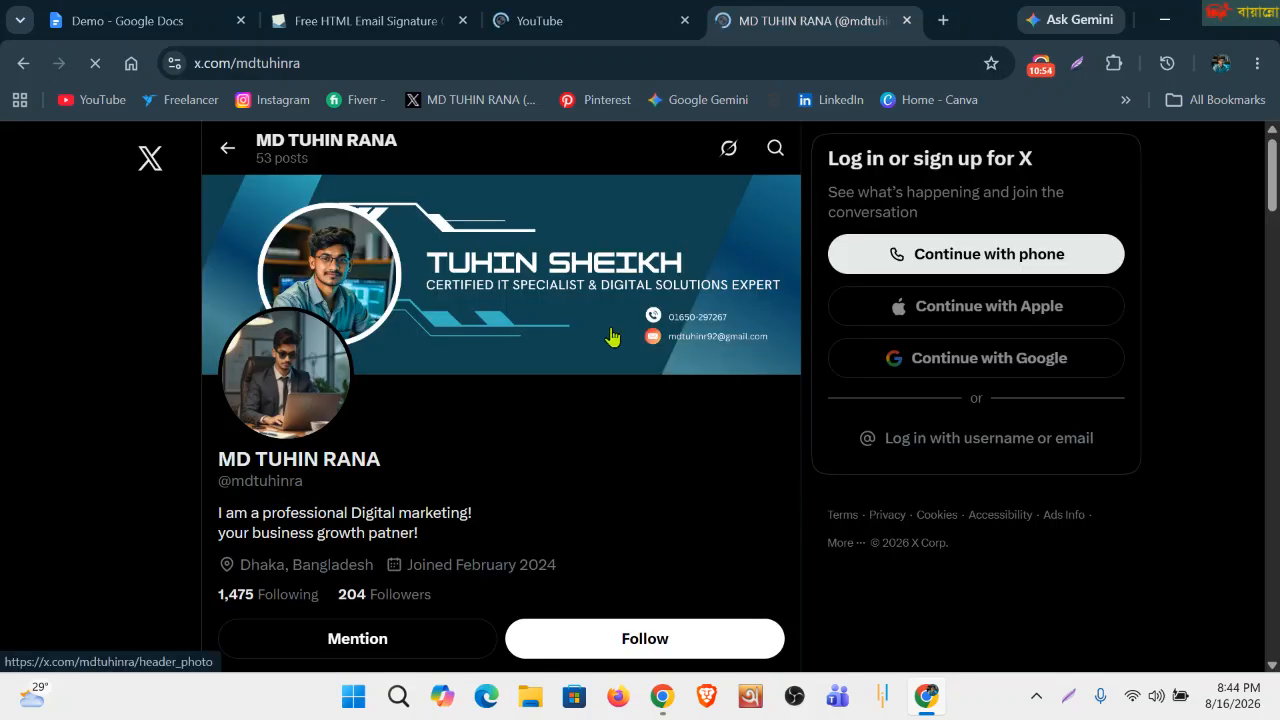
left_click(330, 63)
key("ctrl+c")
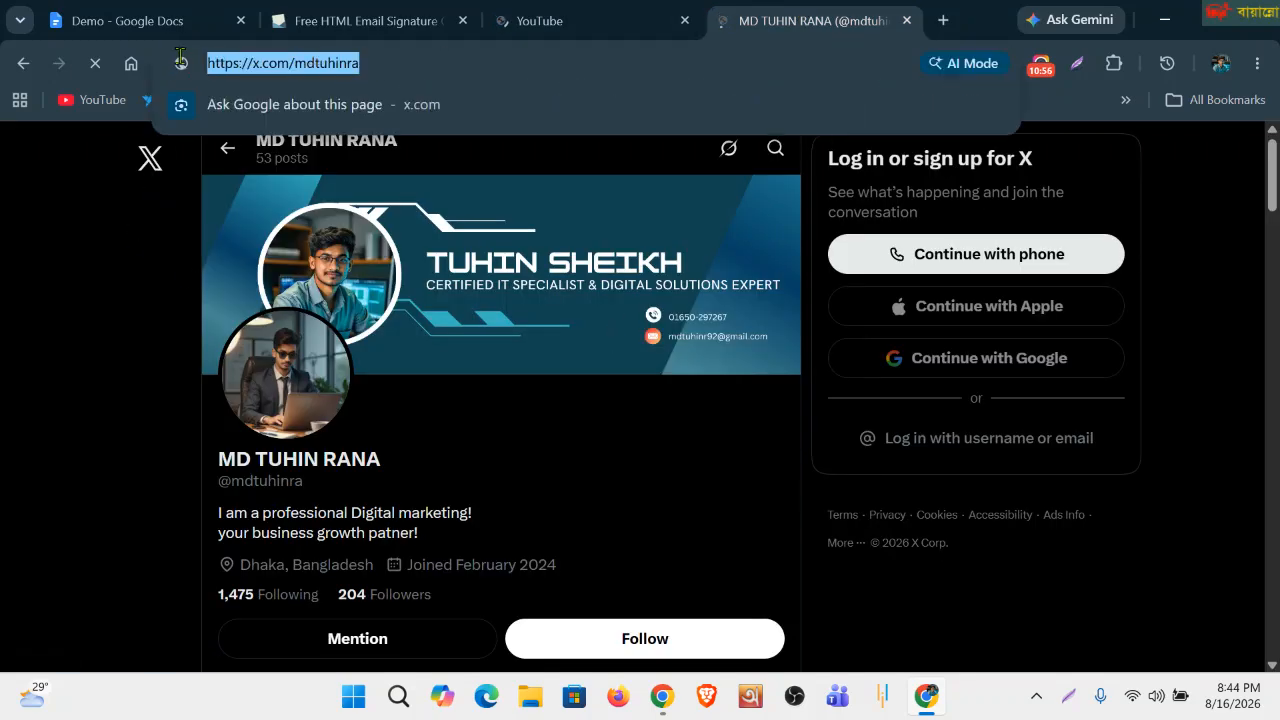
Paste the X profile address into the Twitter (Legacy) field and look over the LinkedIn fields.
left_click(310, 20)
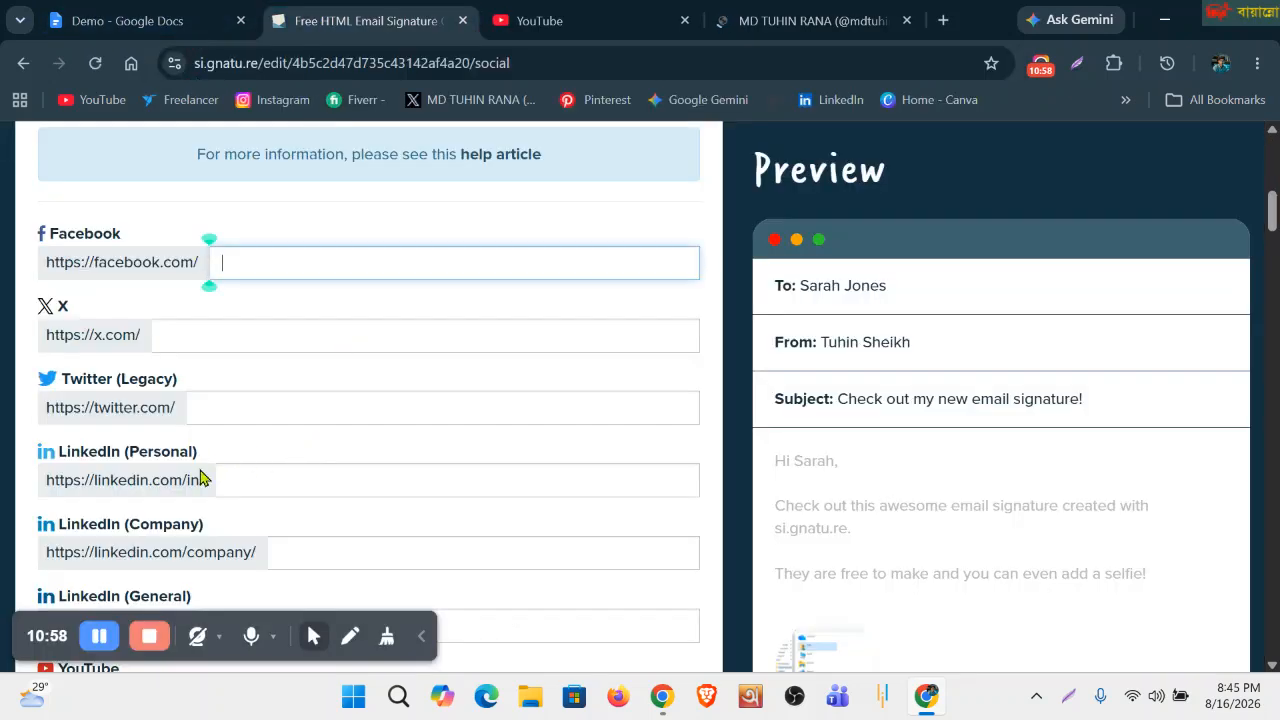
left_click(226, 411)
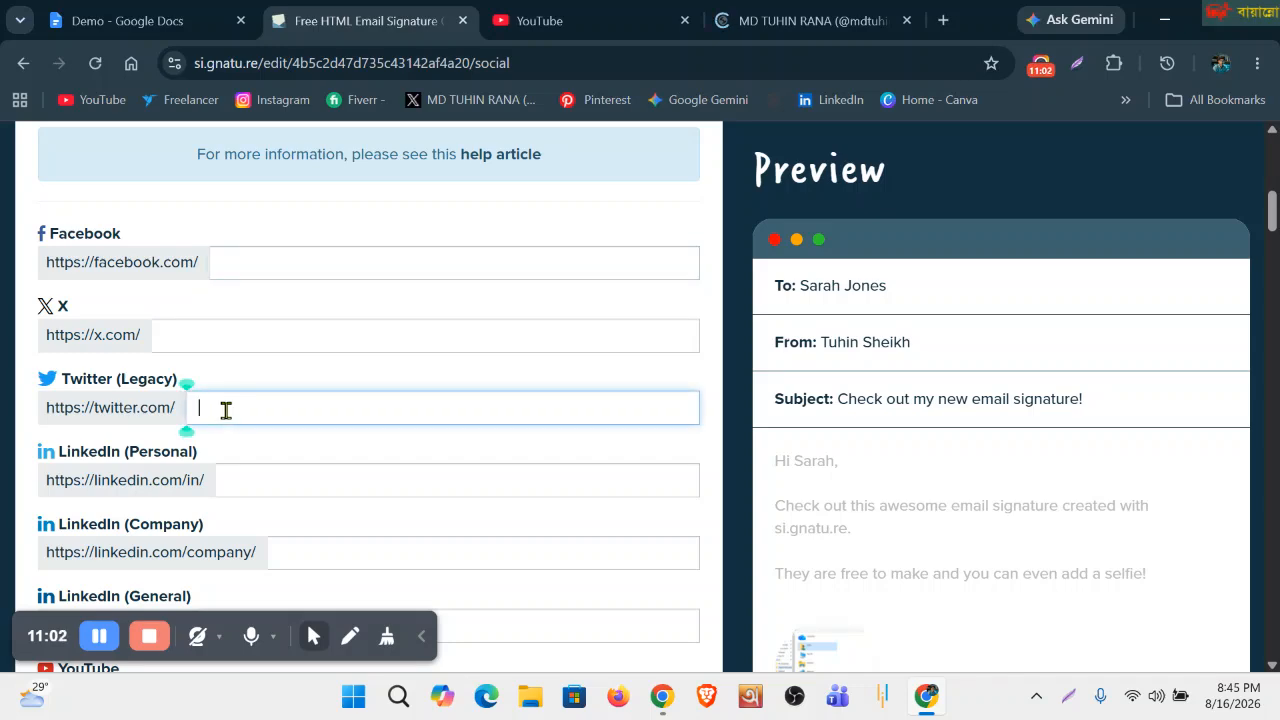
key("ctrl+v")
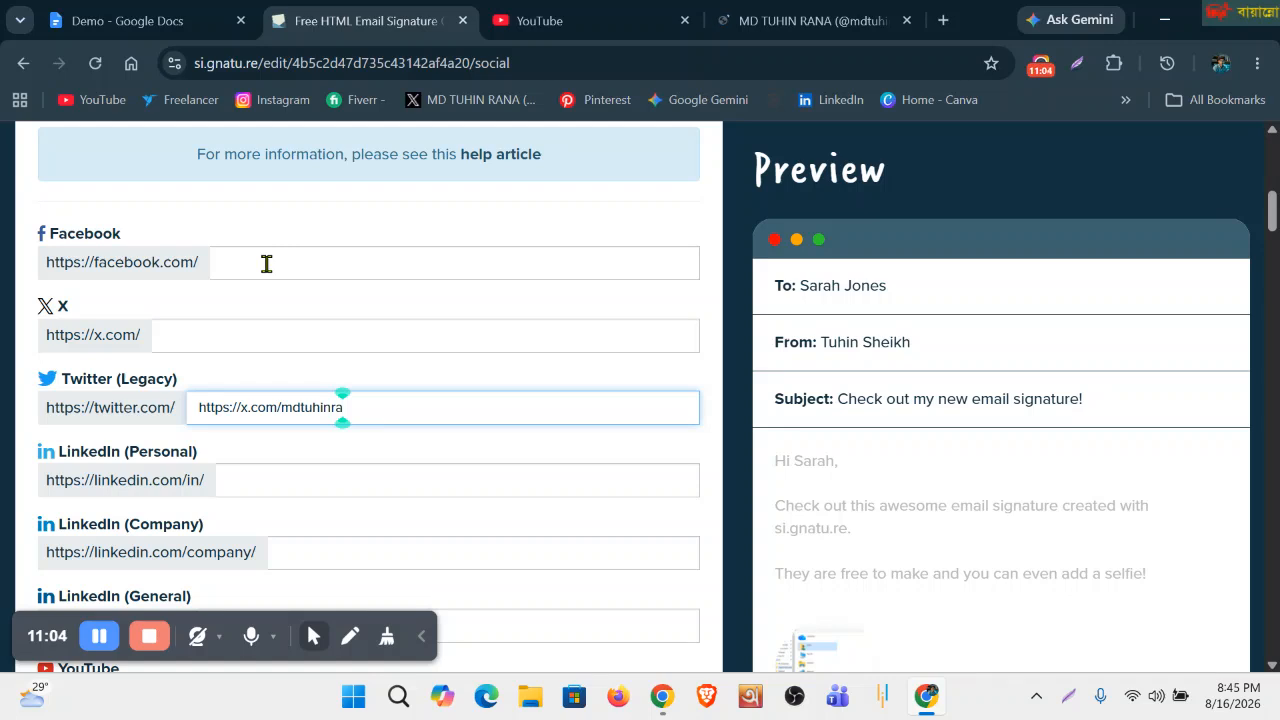
scroll(253, 485, "down", 1)
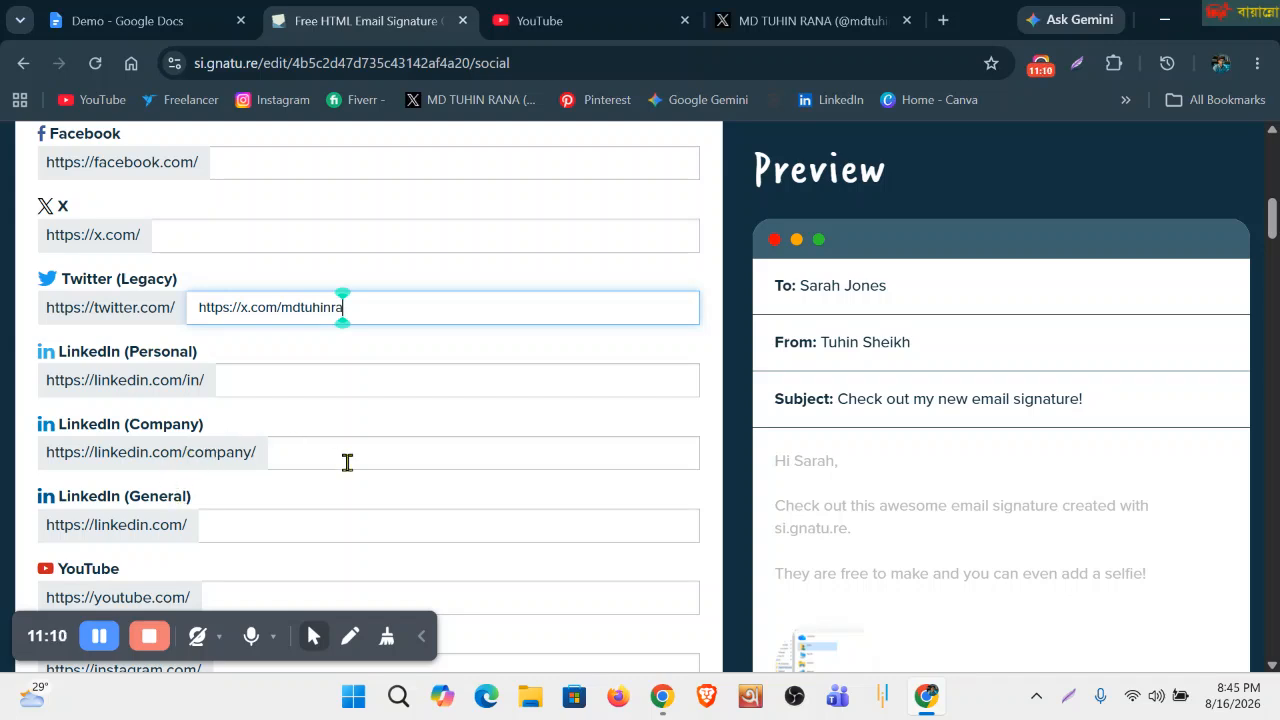
left_click(316, 452)
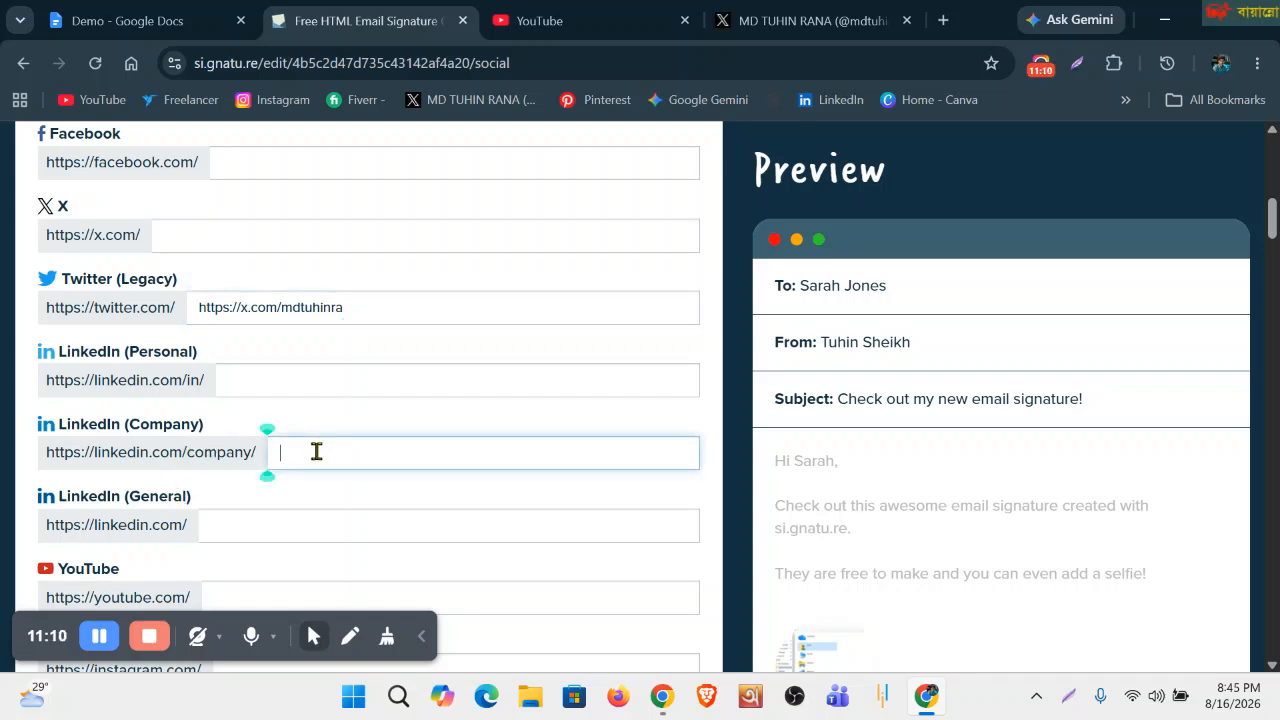
left_click(246, 380)
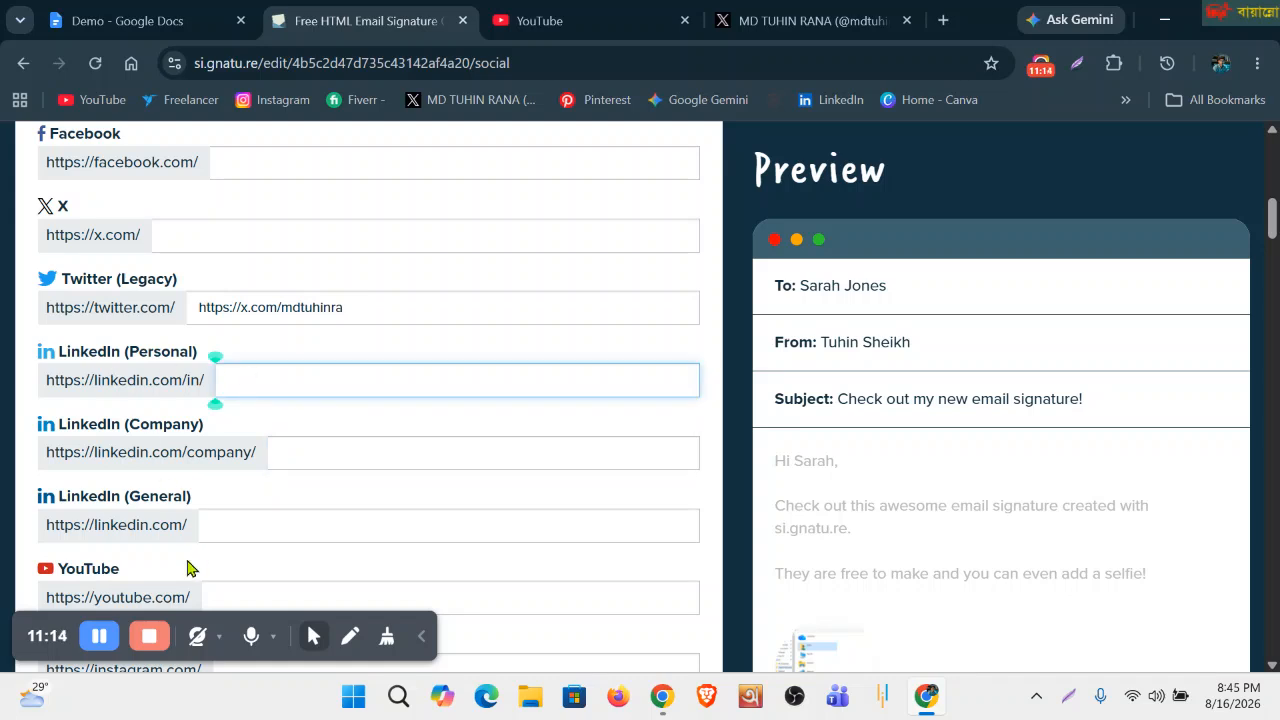
left_click(590, 22)
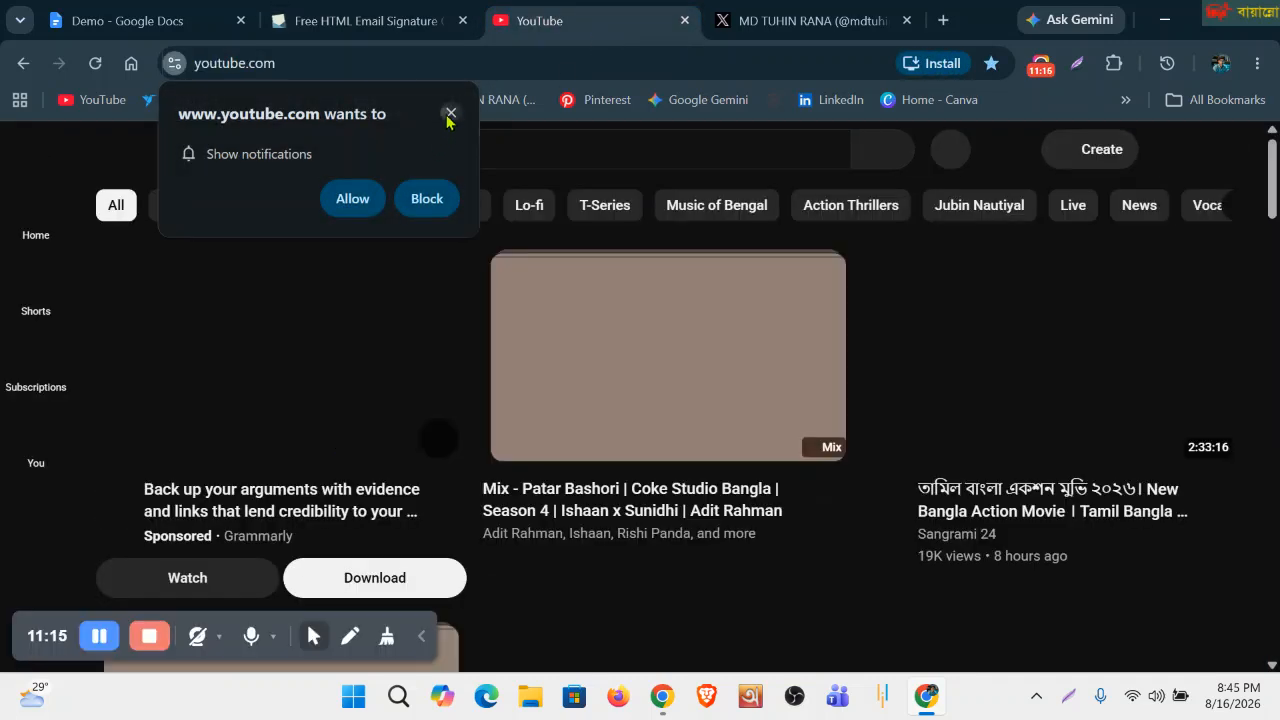
left_click(449, 112)
left_click(466, 63)
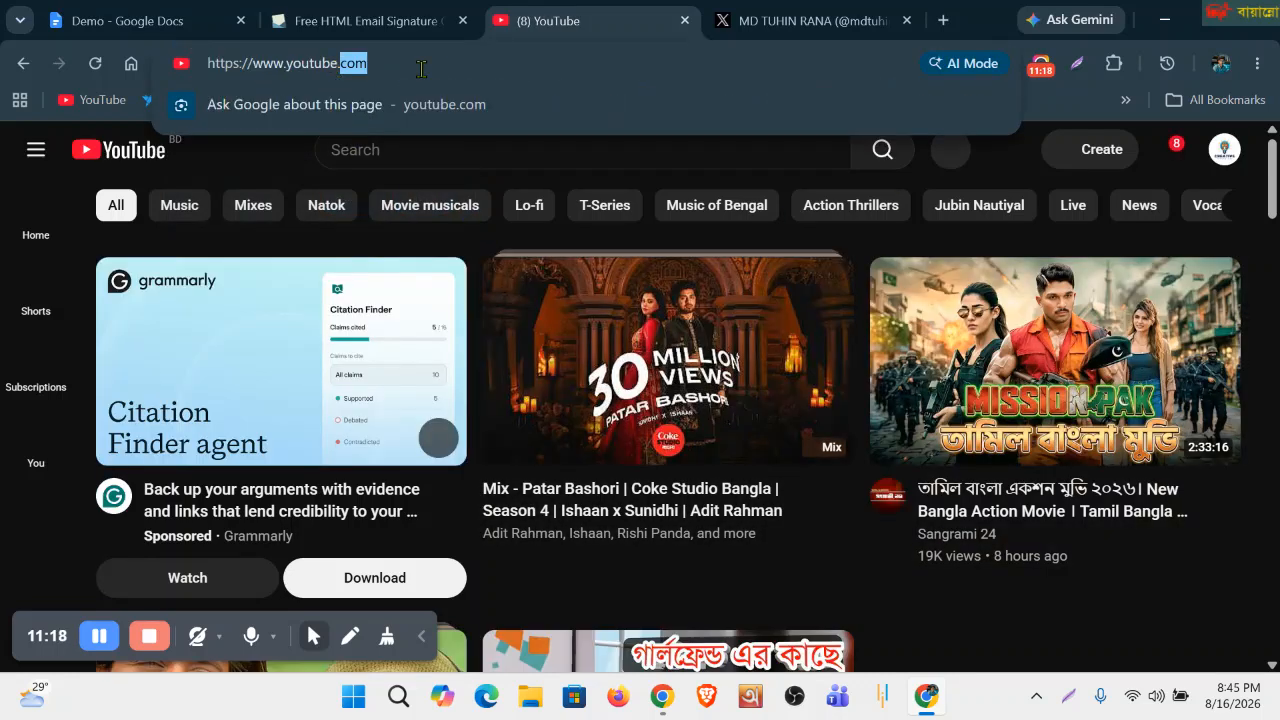
left_click(1222, 150)
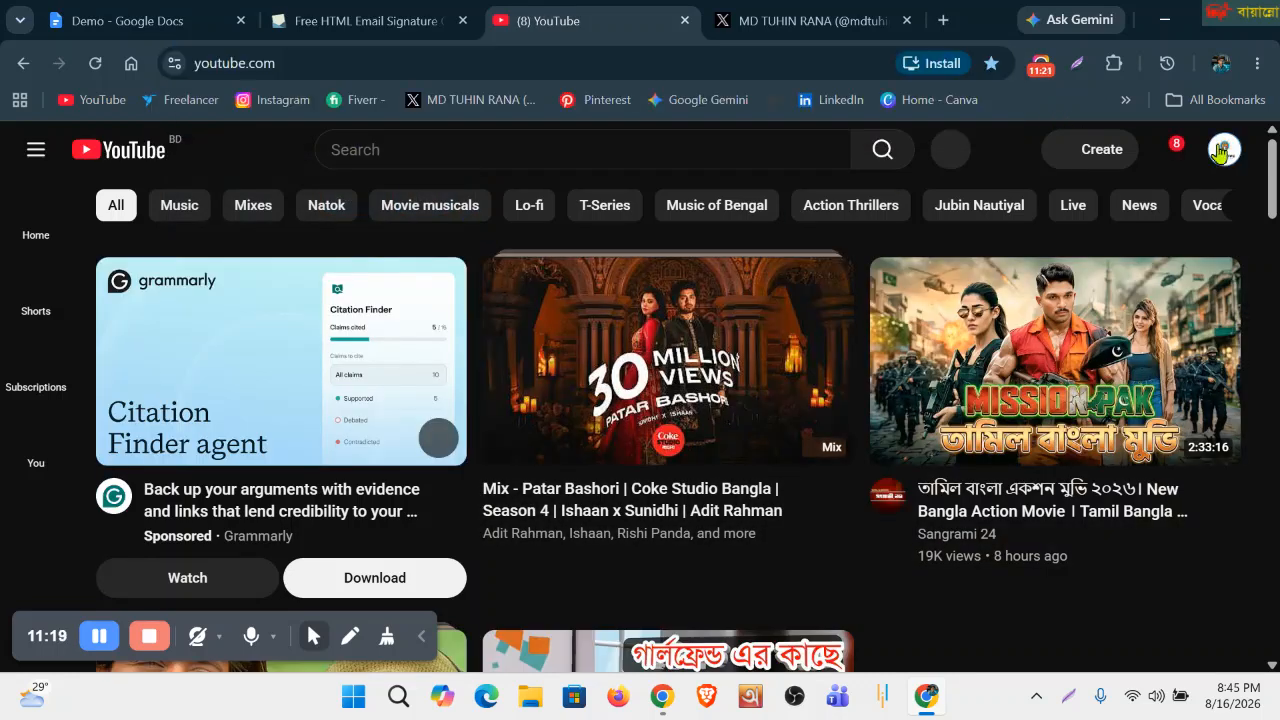
left_click(351, 70)
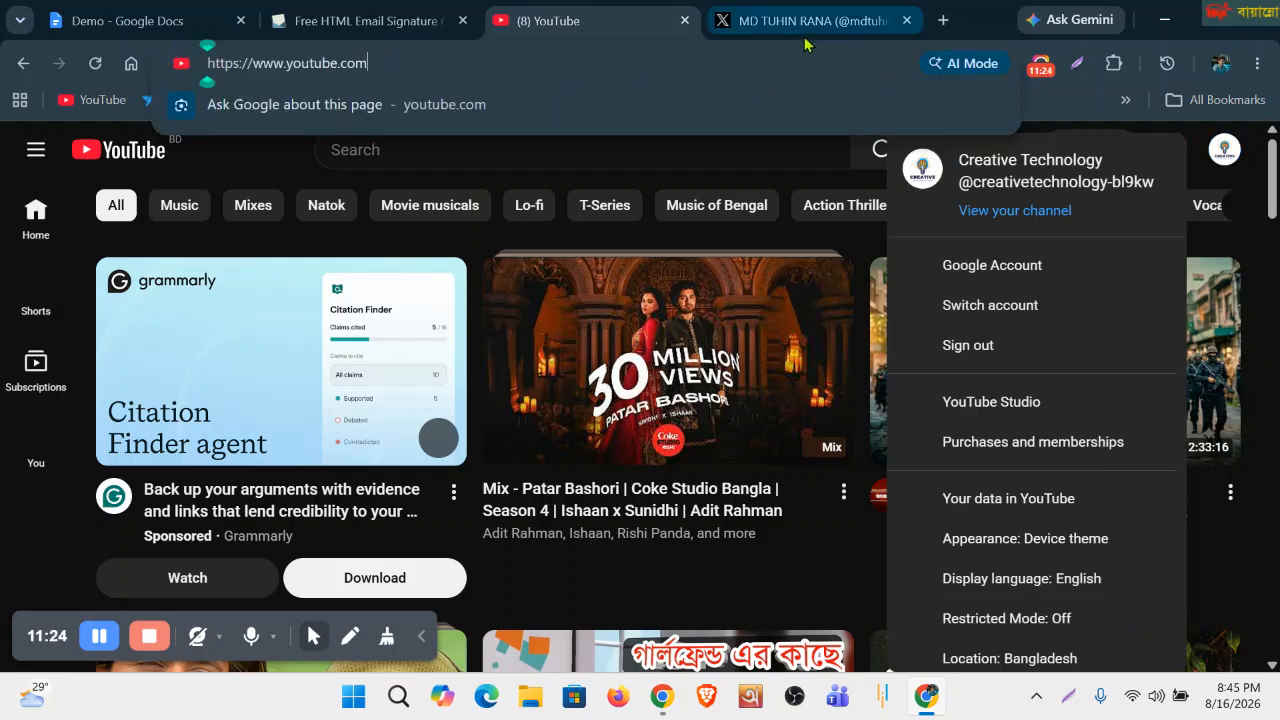
left_click(805, 20)
left_click(598, 30)
left_click(385, 60)
key("ctrl+c")
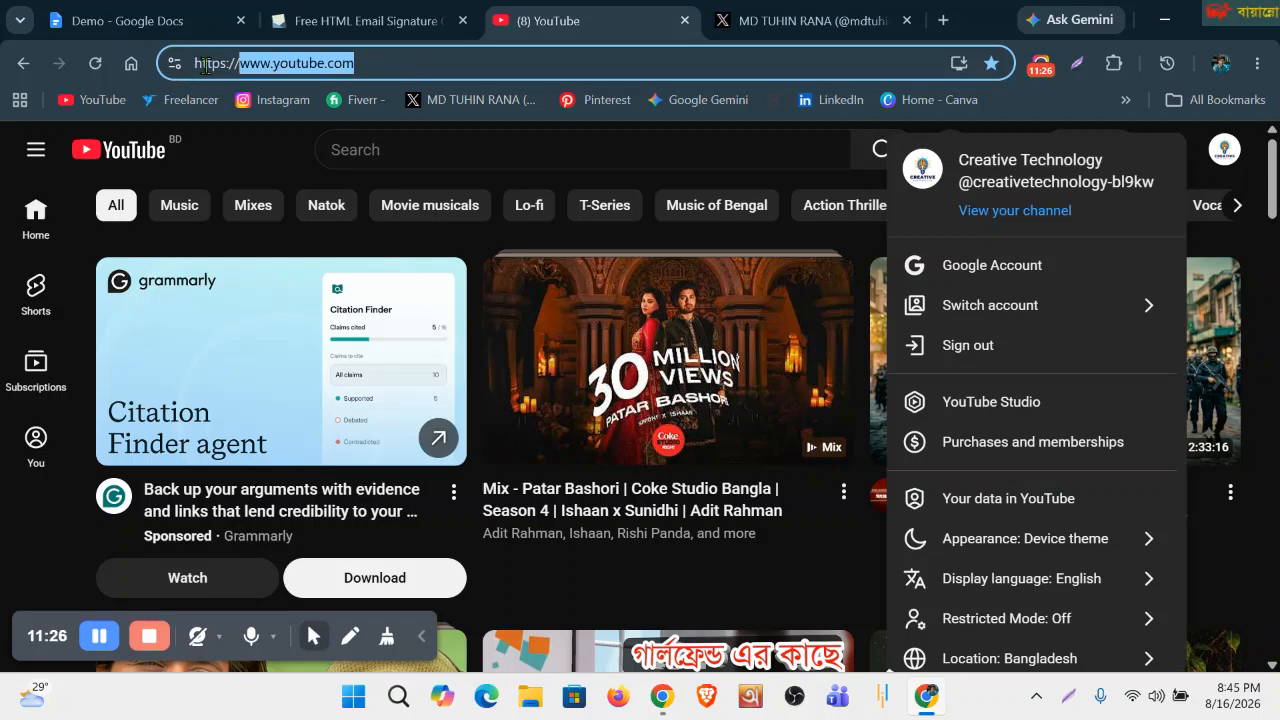
Return to the signature editor and place the caret in the YouTube social field.
left_click(410, 28)
scroll(351, 426, "down", 2)
left_click(241, 399)
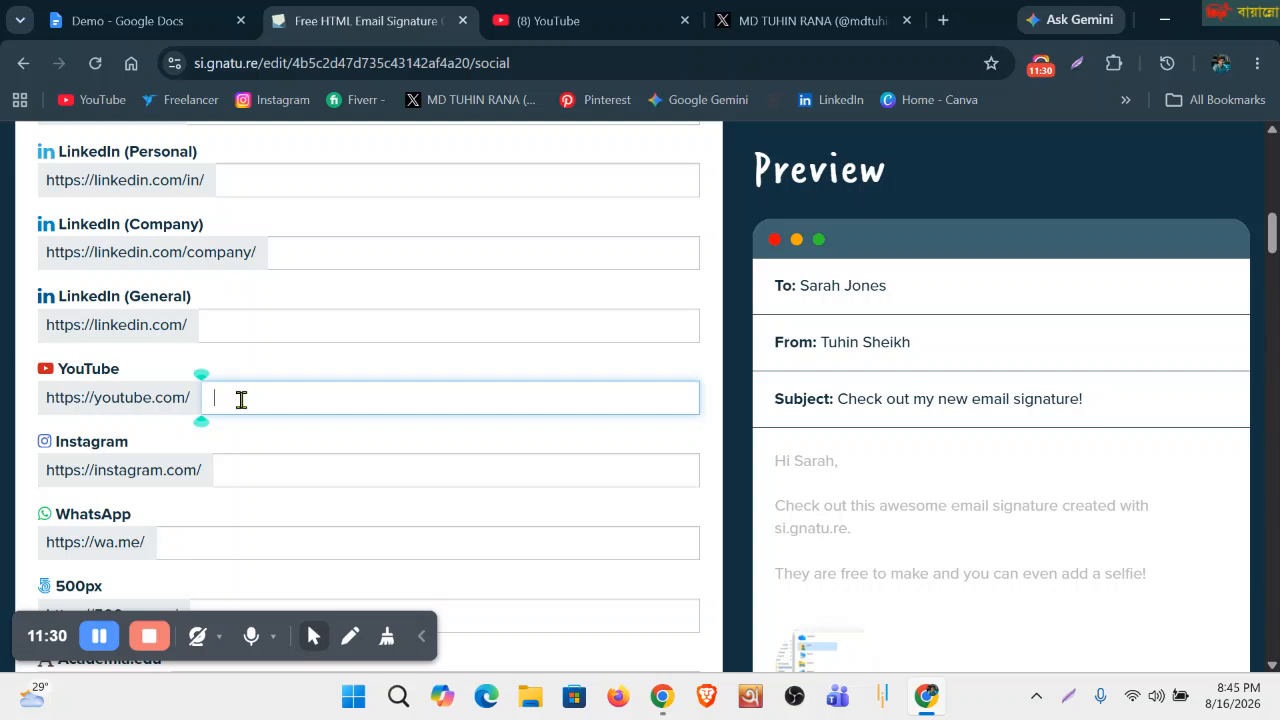
key("ctrl+v")
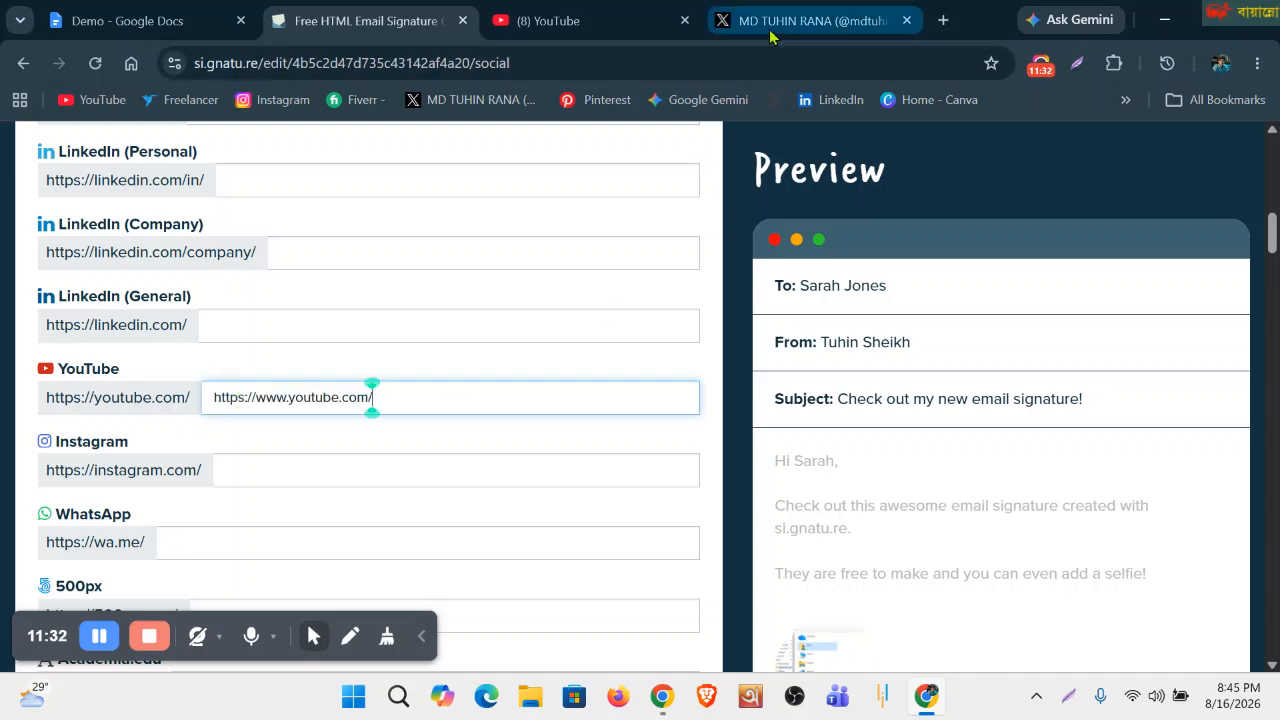
scroll(309, 480, "up", 3)
scroll(306, 484, "up", 1)
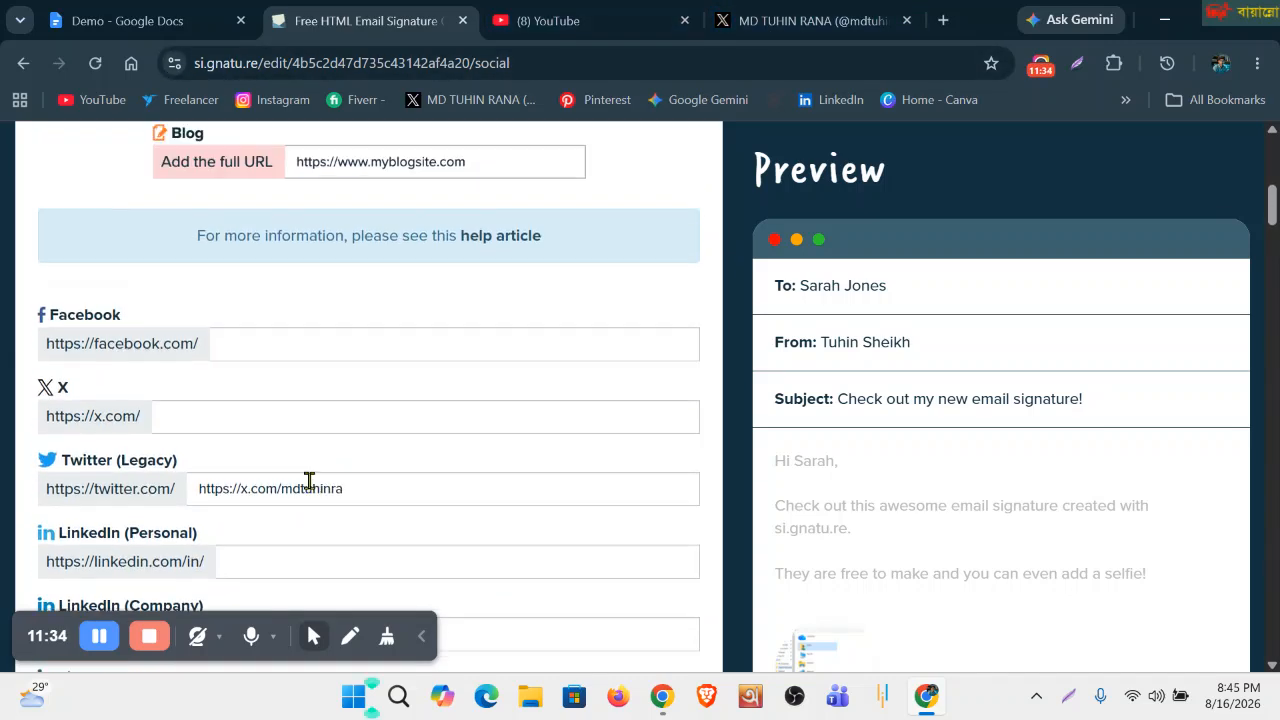
scroll(306, 480, "down", 2)
scroll(365, 490, "down", 3)
scroll(365, 490, "down", 20)
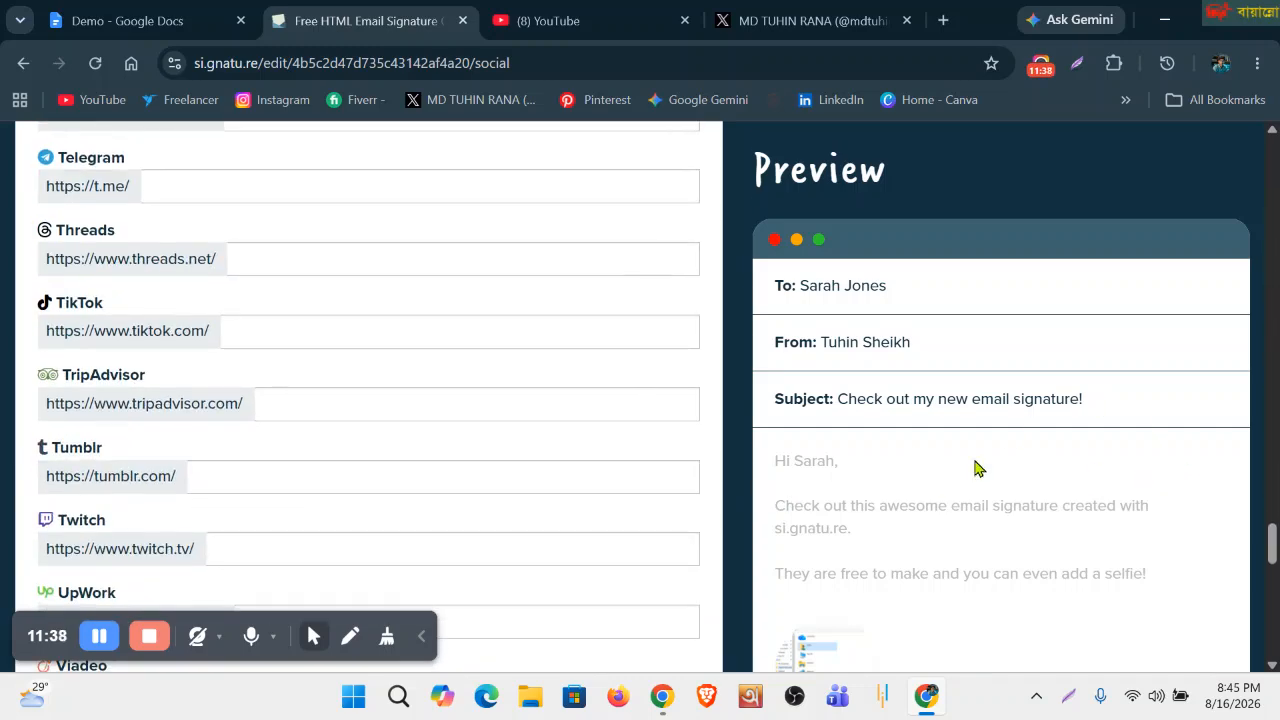
scroll(974, 469, "down", 11)
scroll(966, 471, "up", 3)
scroll(928, 443, "up", 1)
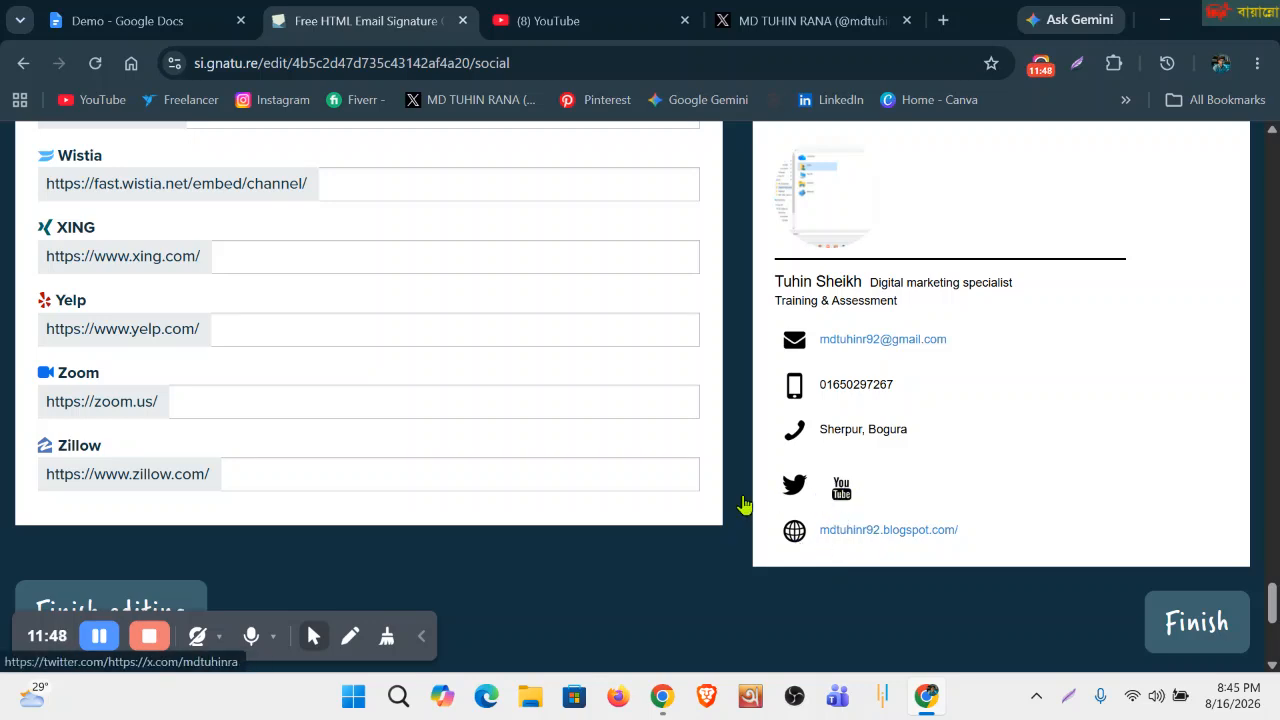
scroll(290, 490, "down", 5)
scroll(285, 490, "up", 1)
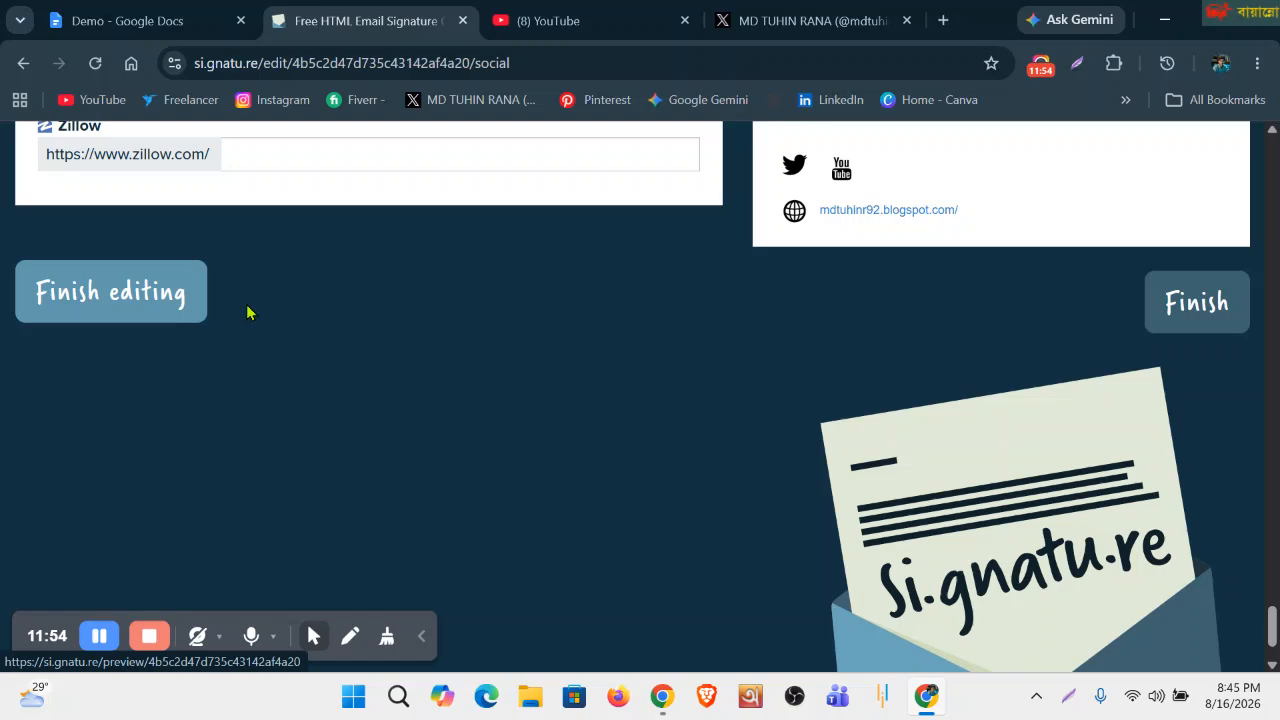
Check the Add Personal website line in the Demo procedures document.
left_click(165, 18)
scroll(468, 411, "down", 1)
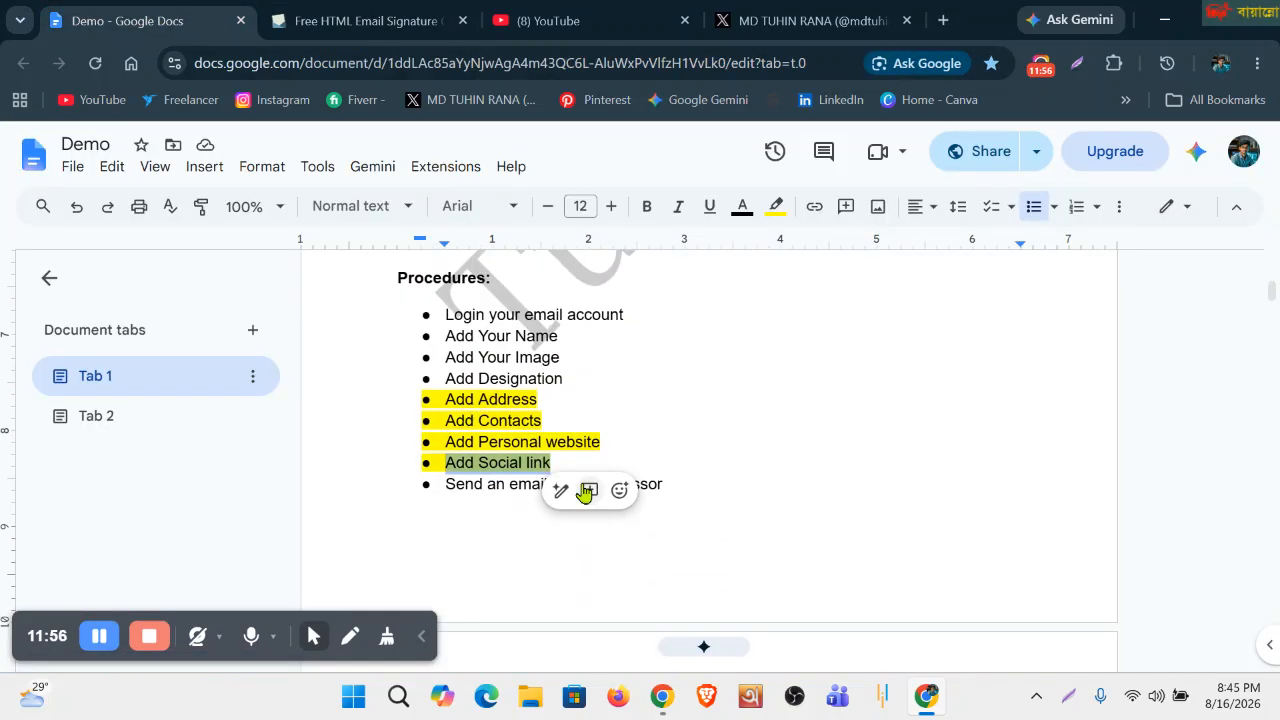
double_click(684, 438)
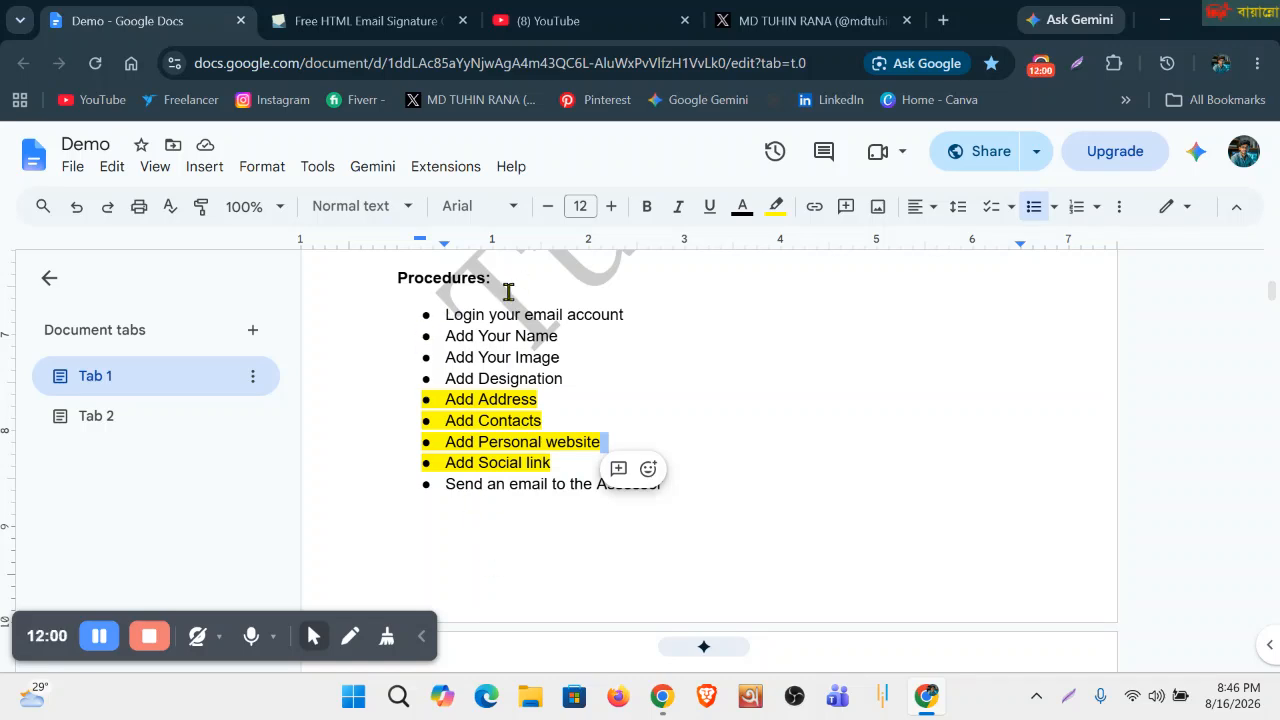
left_click(355, 20)
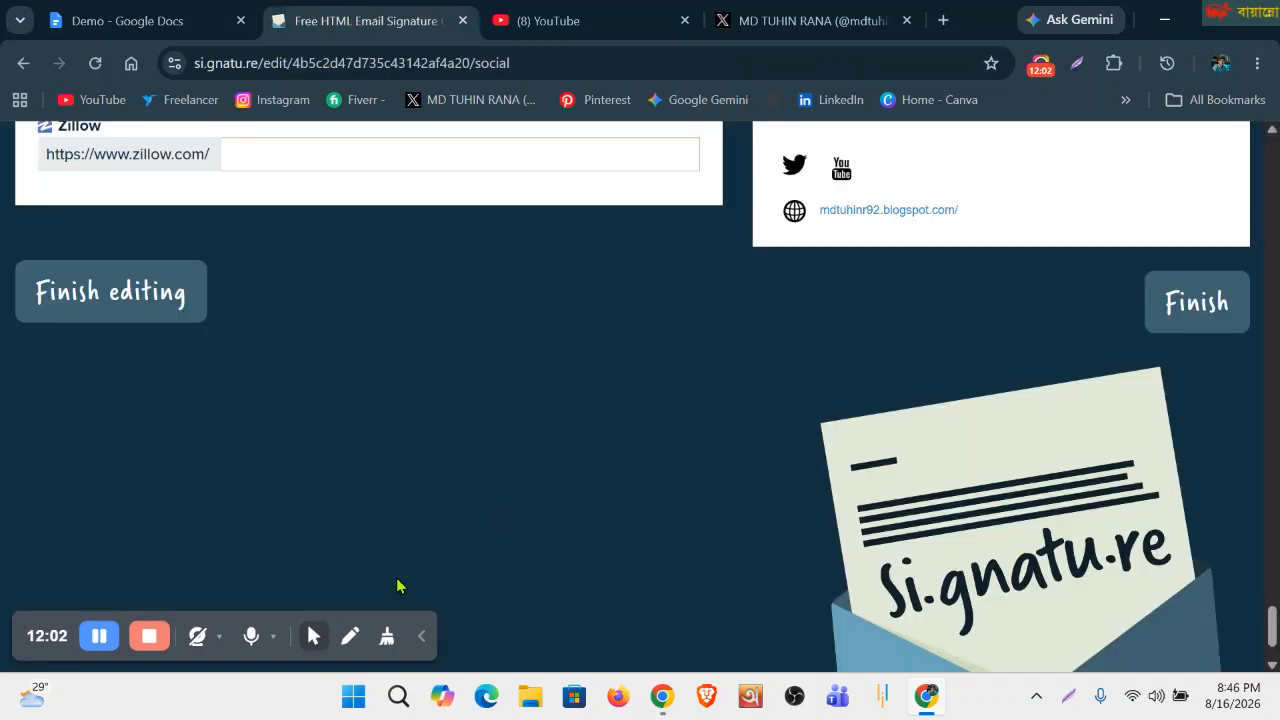
Finish editing, download the signature as signature.htm (3.8 KB) and open it.
left_click(160, 306)
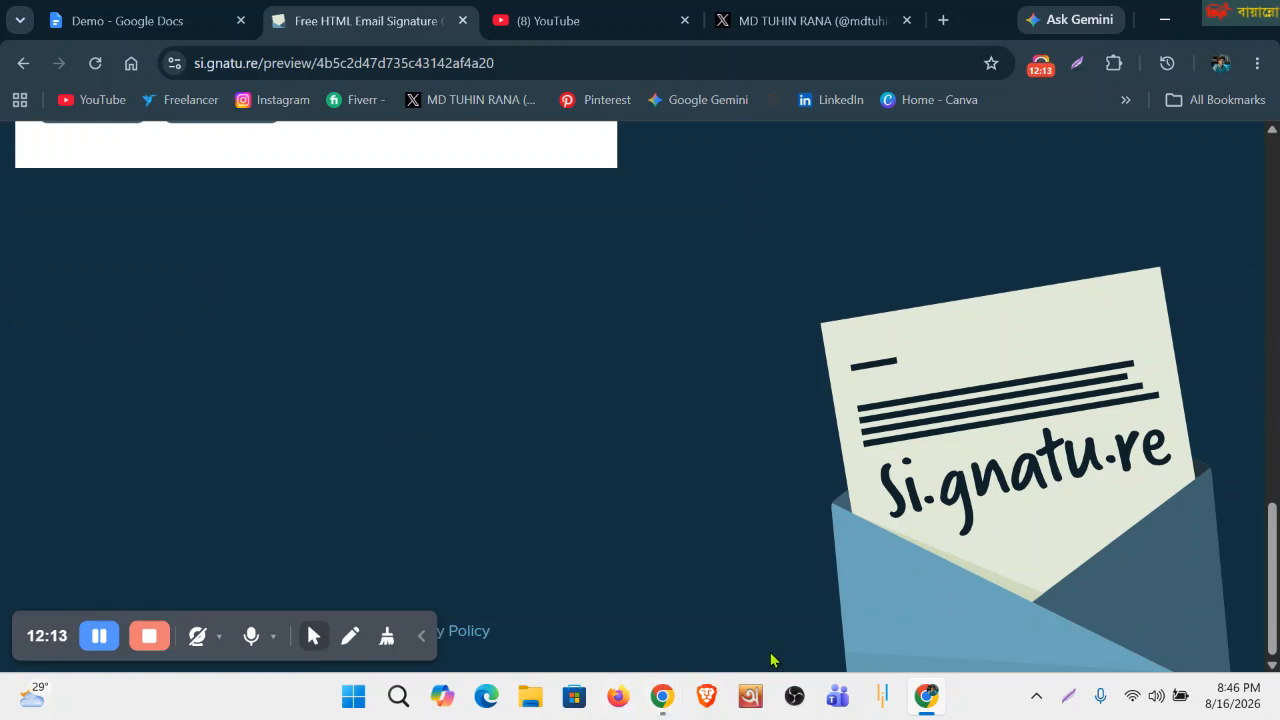
scroll(771, 660, "up", 3)
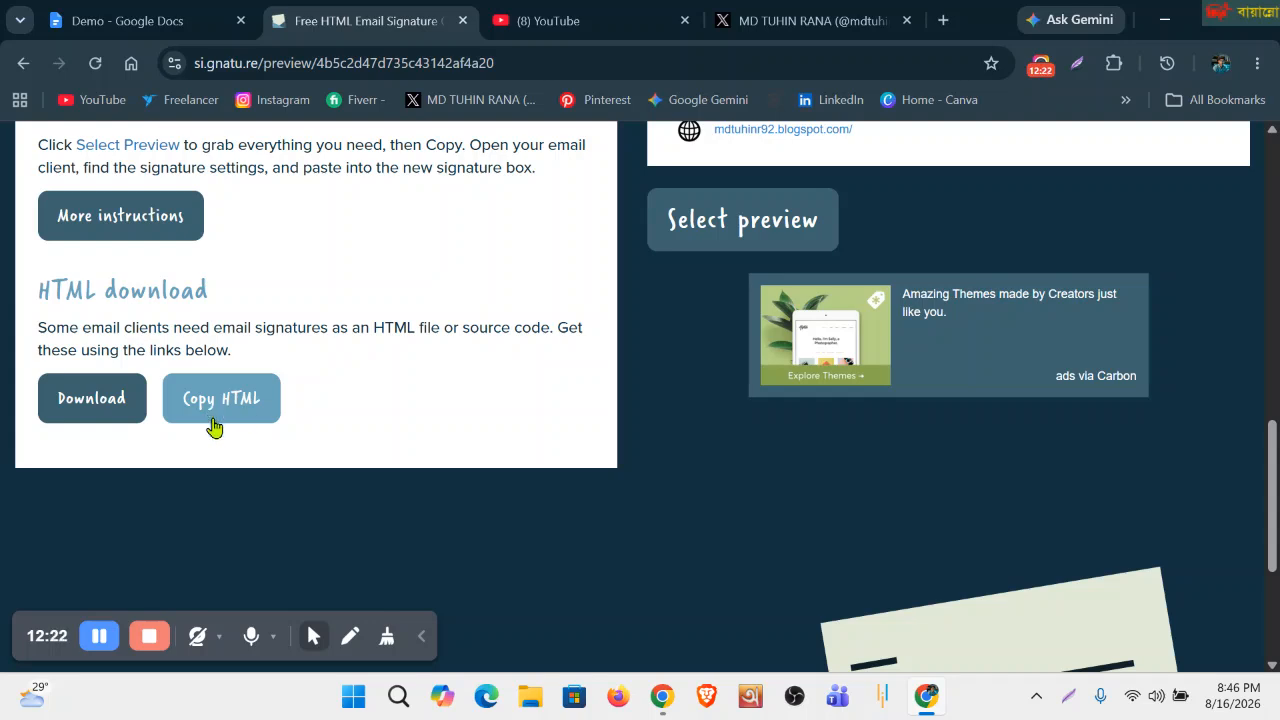
left_click(77, 405)
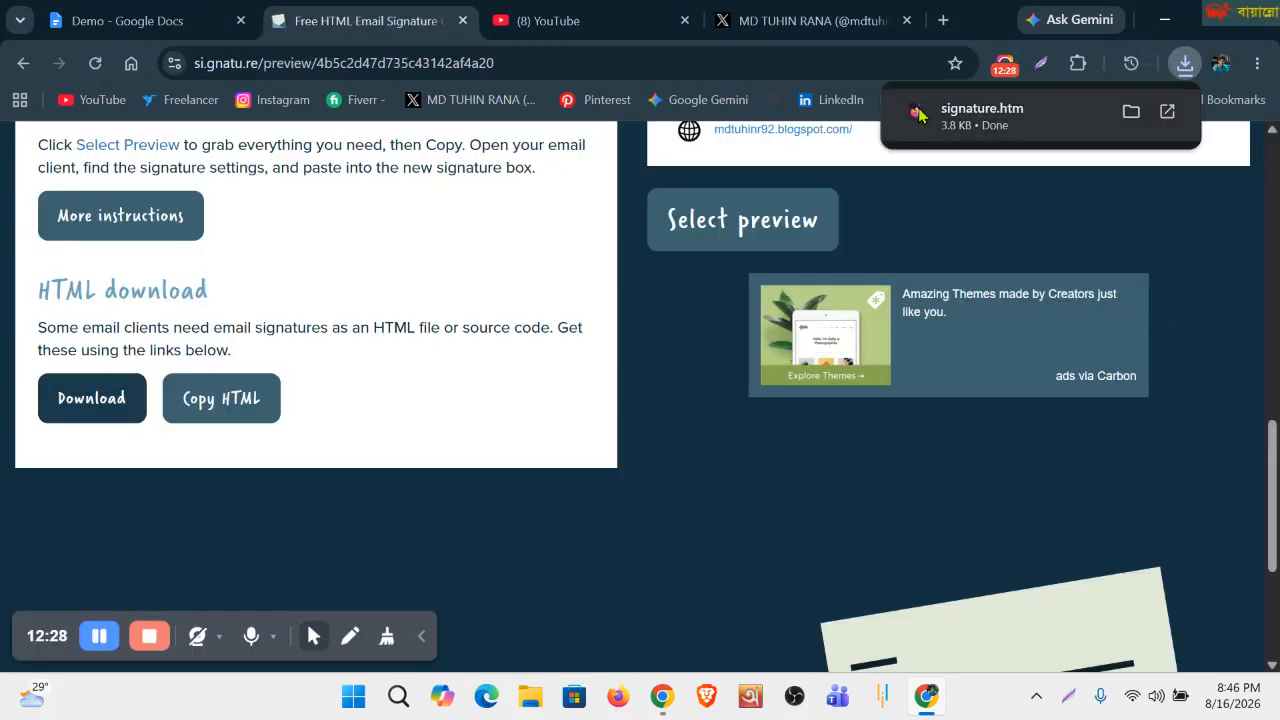
left_click(982, 116)
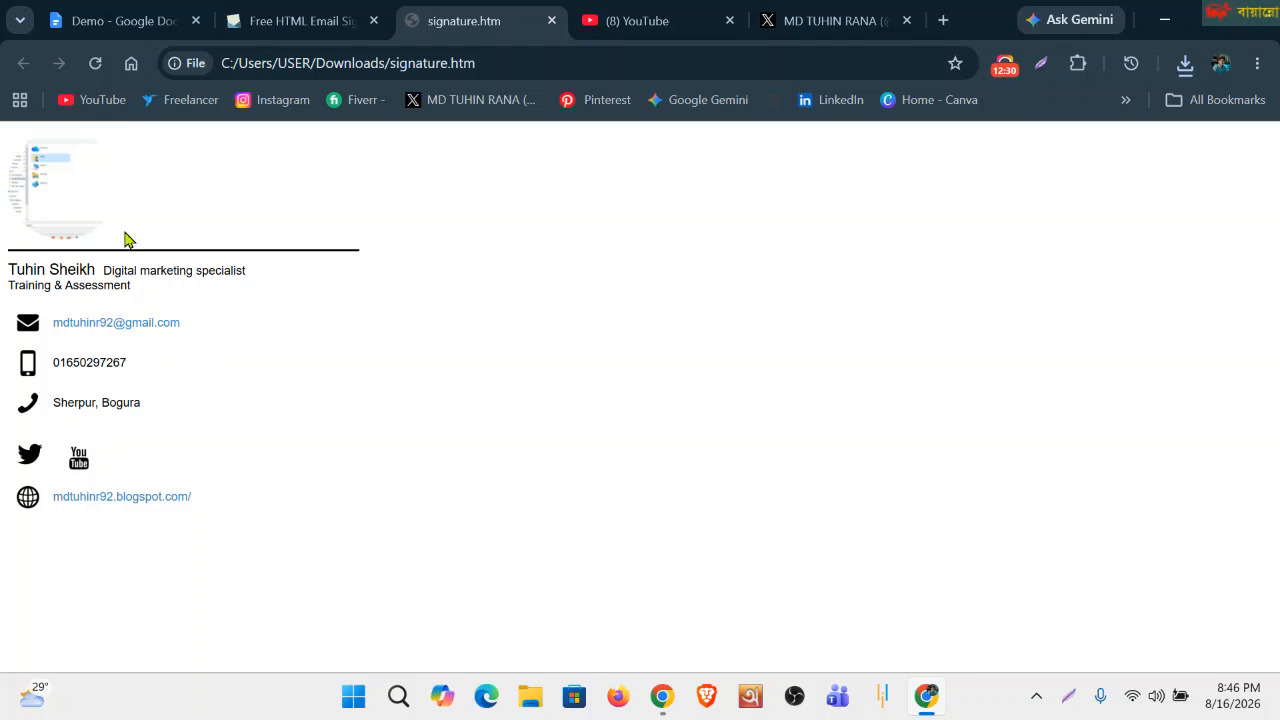
Select all content of the downloaded signature.htm page and open a new Google tab.
mouse_move(216, 505)
left_mouse_down()
mouse_move(20, 320)
mouse_move(34, 175)
left_mouse_up()
left_click(340, 568)
key("ctrl+a")
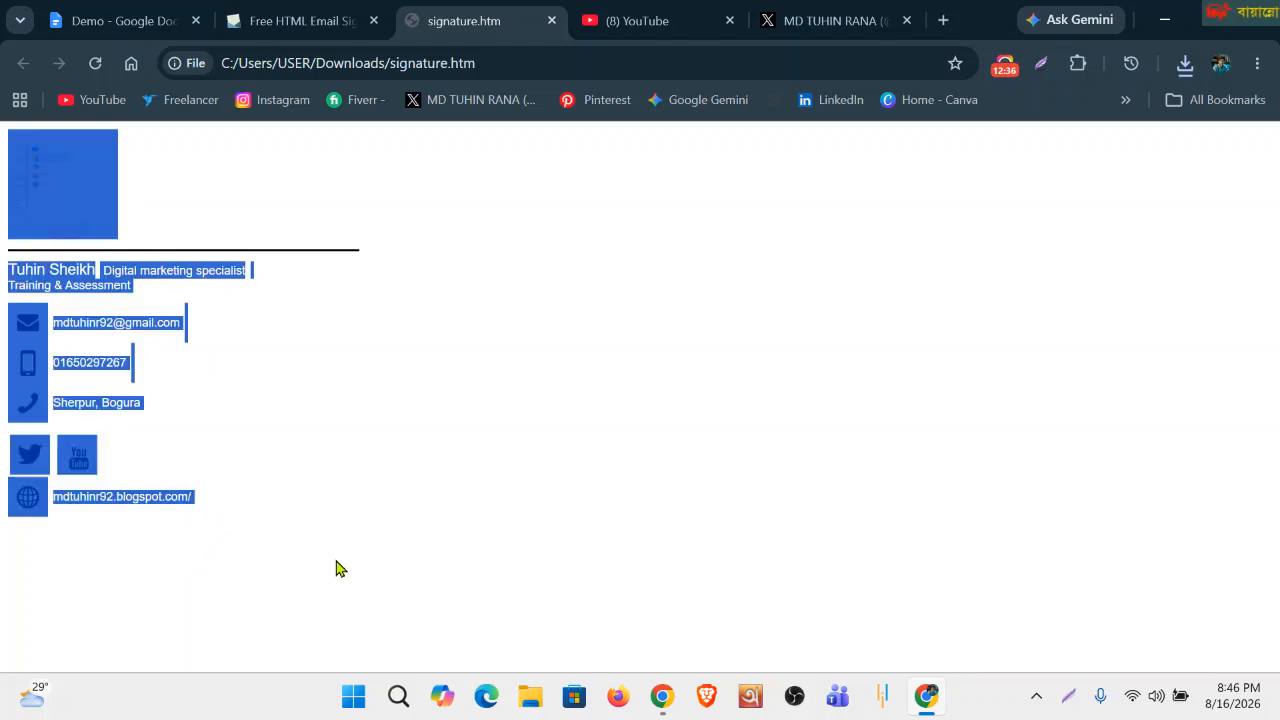
left_click(942, 20)
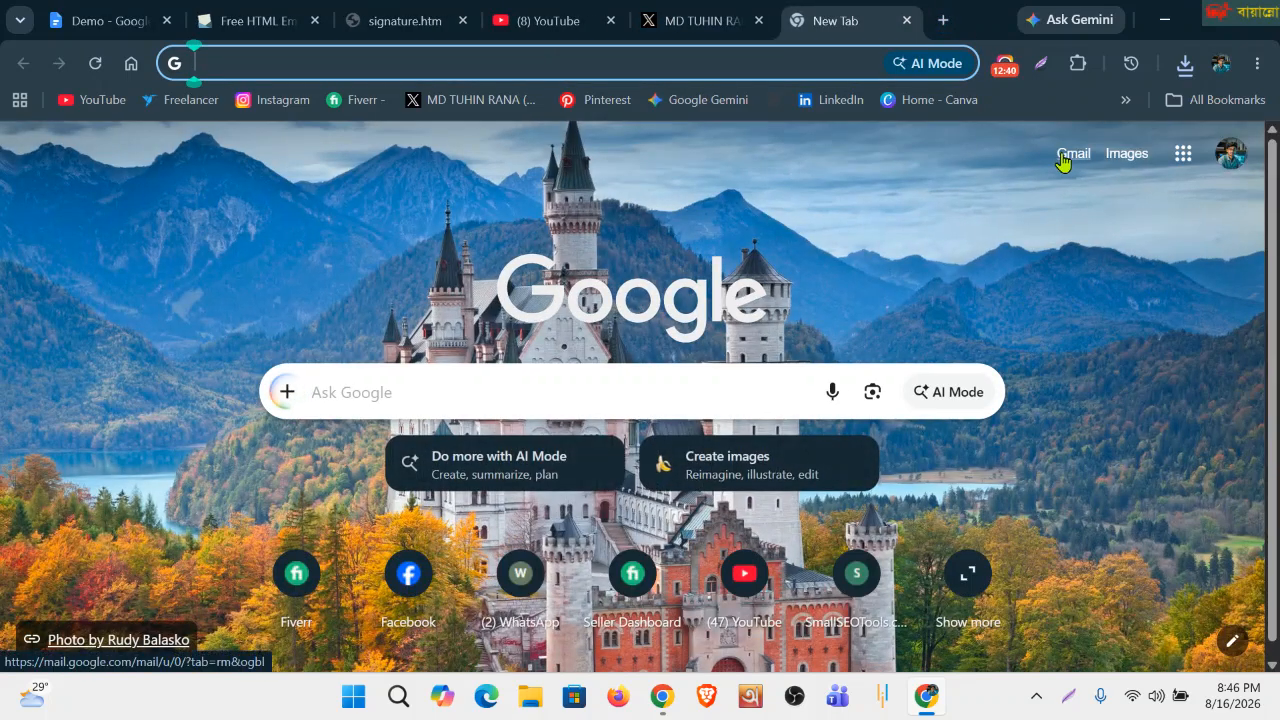
Open Gmail from the Google start page and start a new message.
left_click(245, 21)
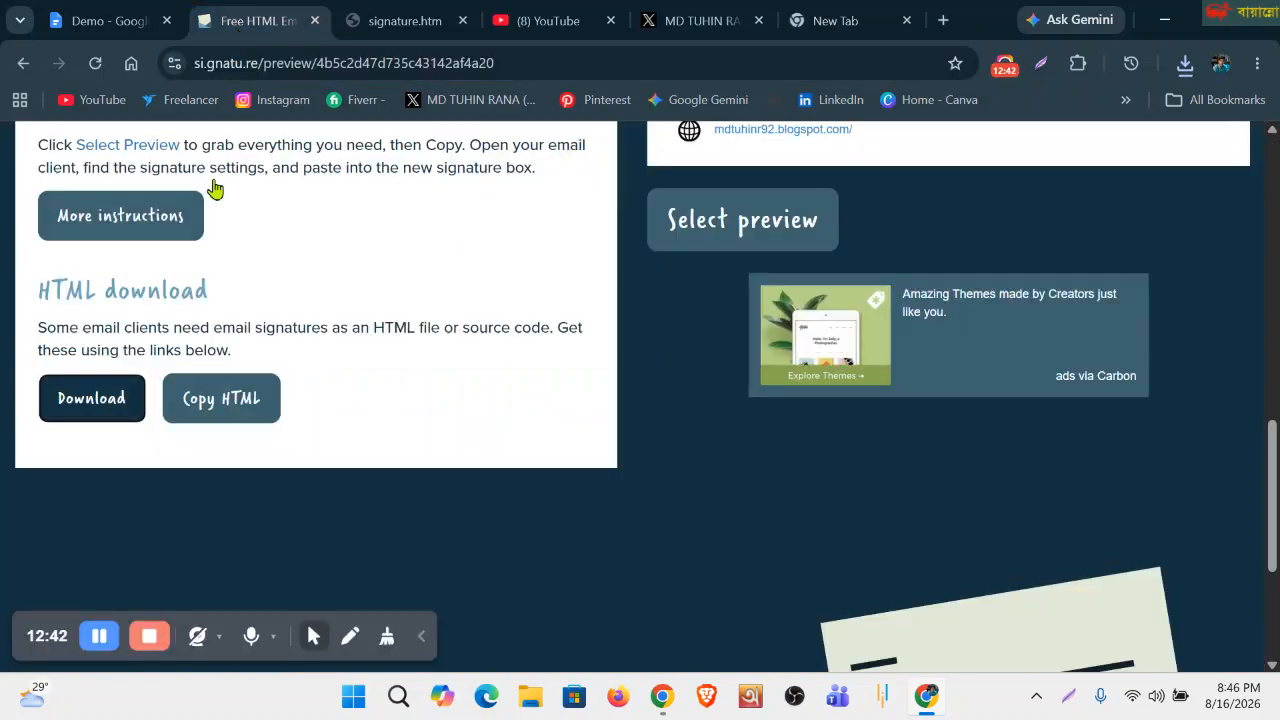
left_click(830, 20)
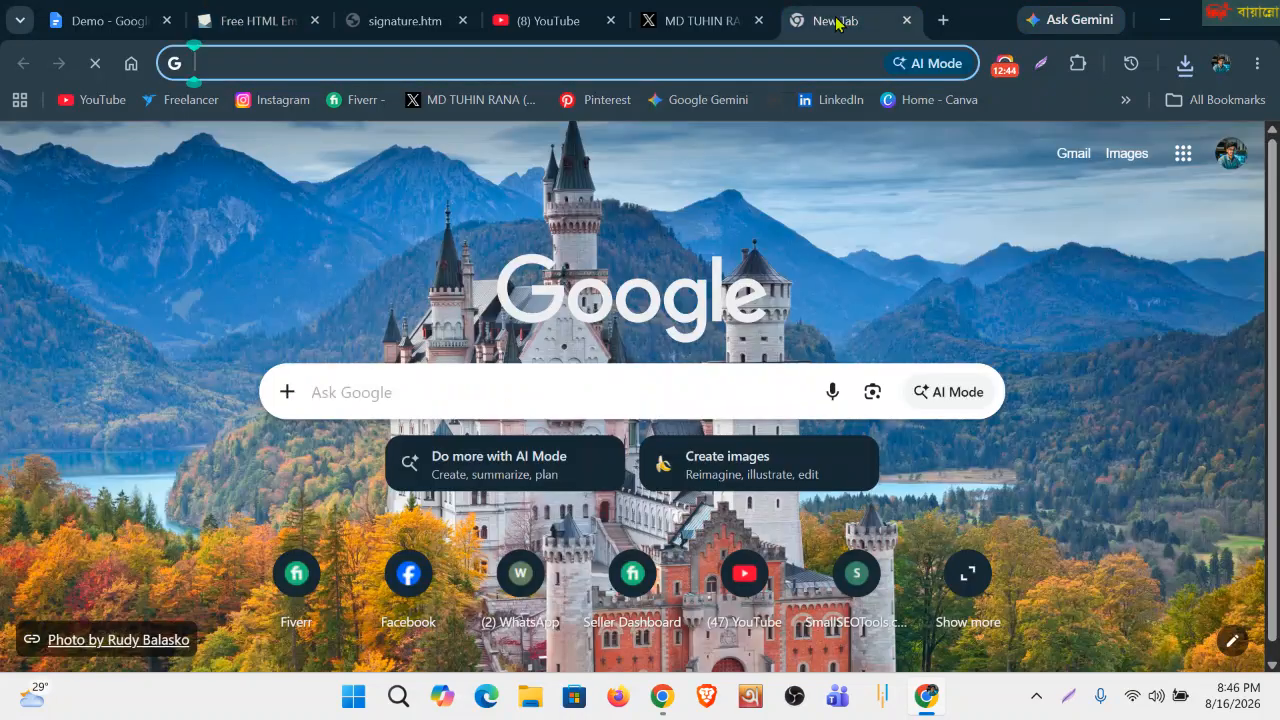
left_click(1063, 160)
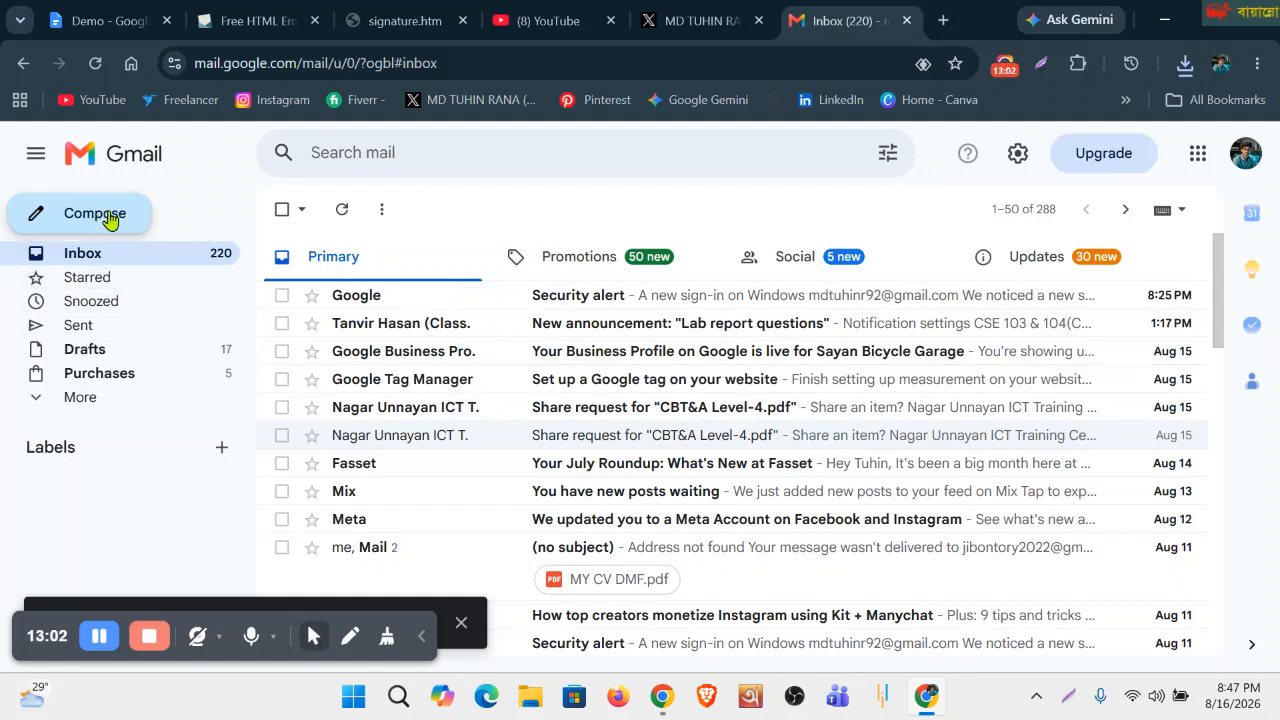
left_click(107, 220)
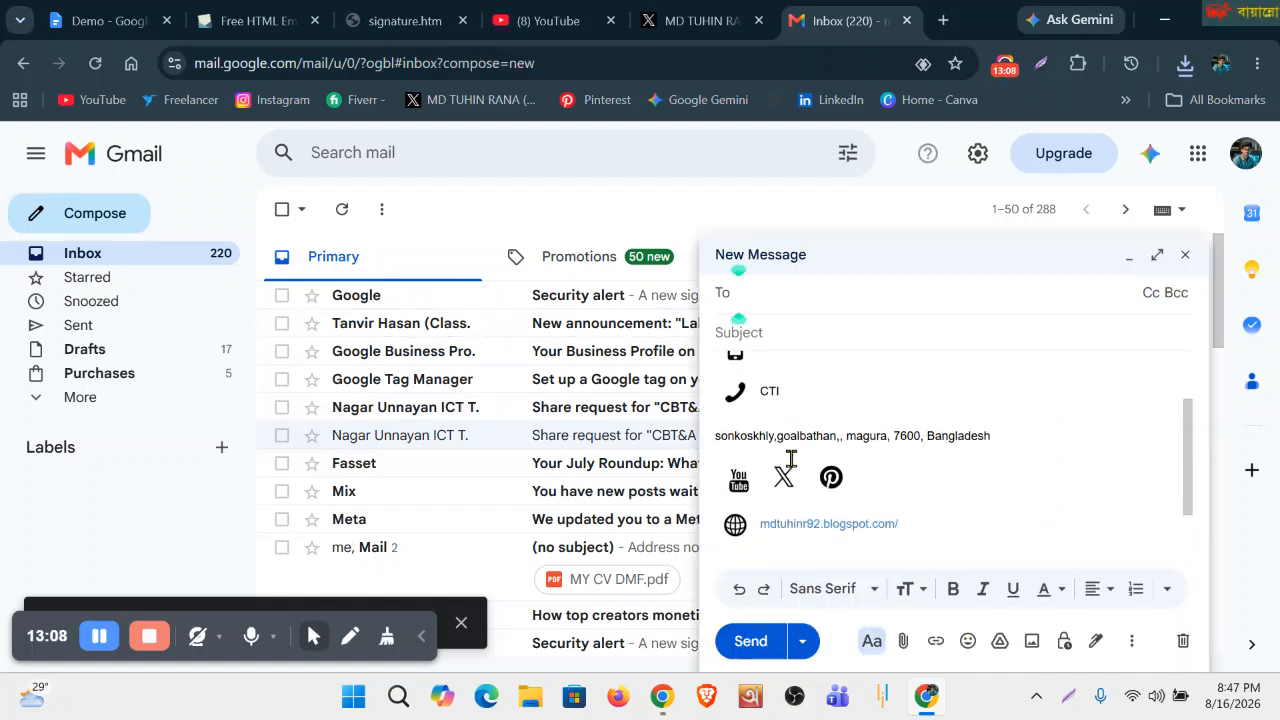
Review the SEO Expert signature in the draft and go to signature management.
scroll(794, 438, "up", 1)
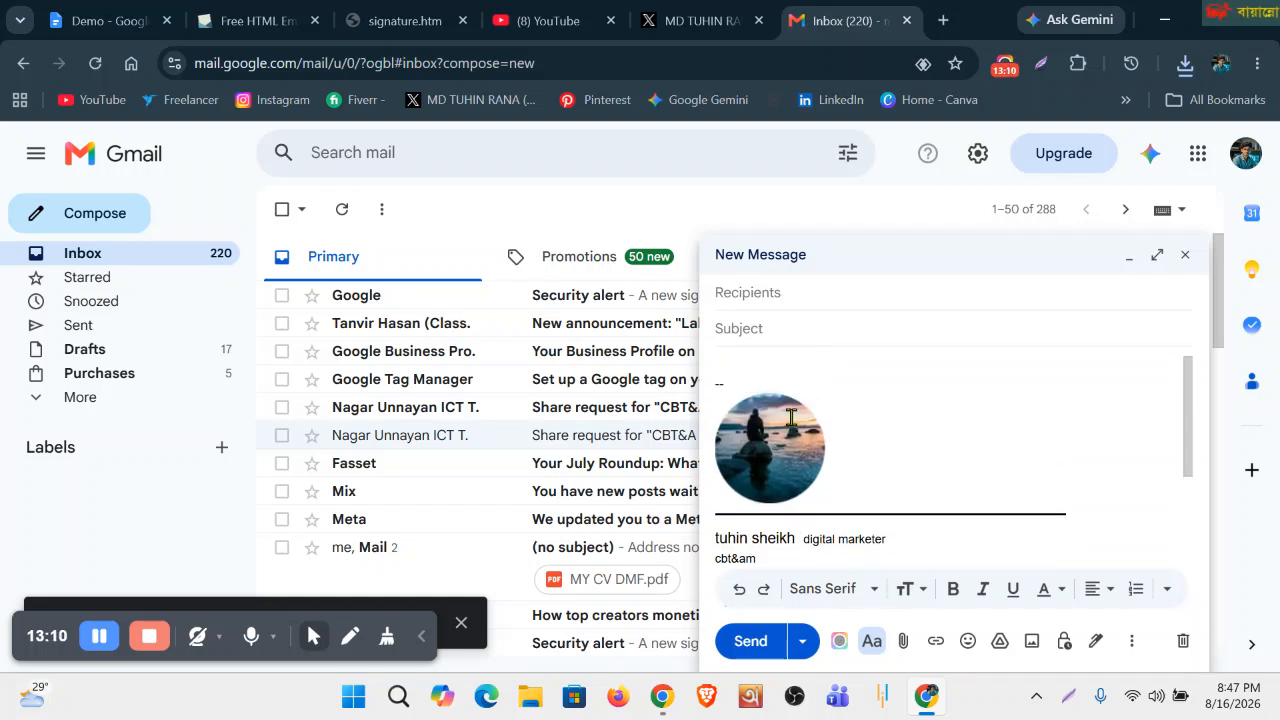
scroll(792, 424, "down", 3)
scroll(813, 492, "up", 2)
scroll(810, 460, "down", 2)
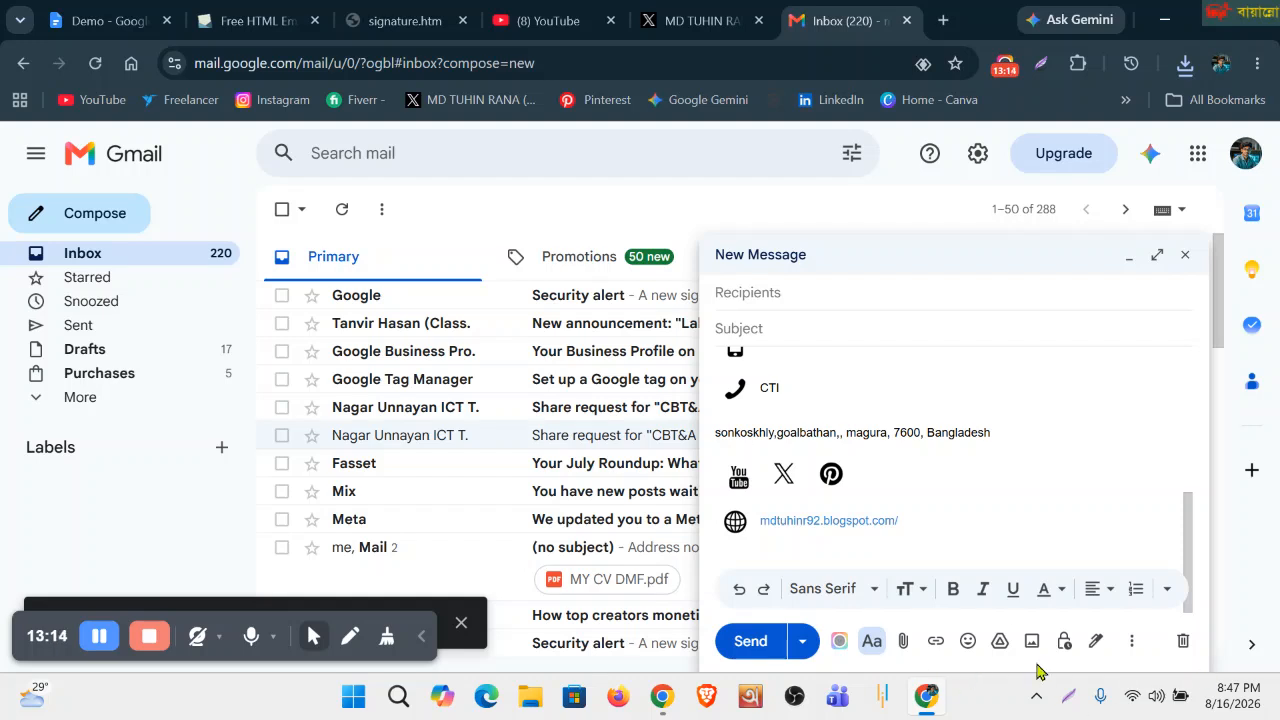
left_click(1094, 648)
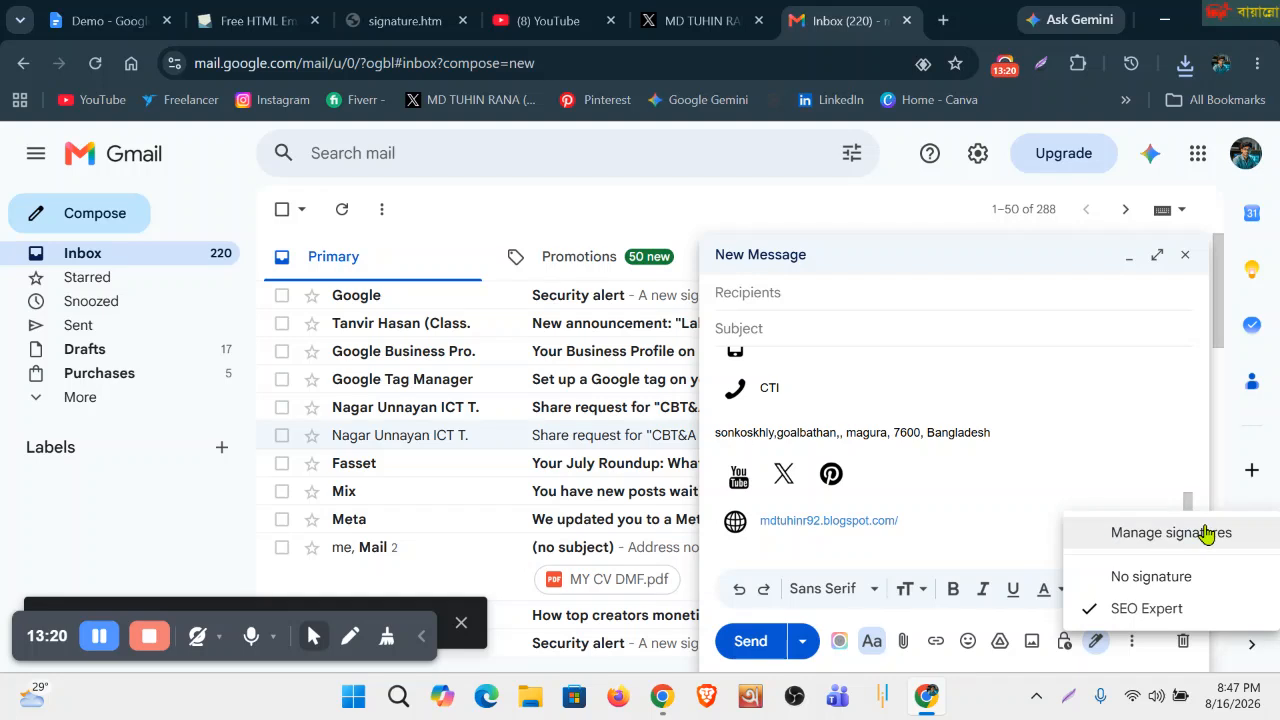
left_click(1146, 531)
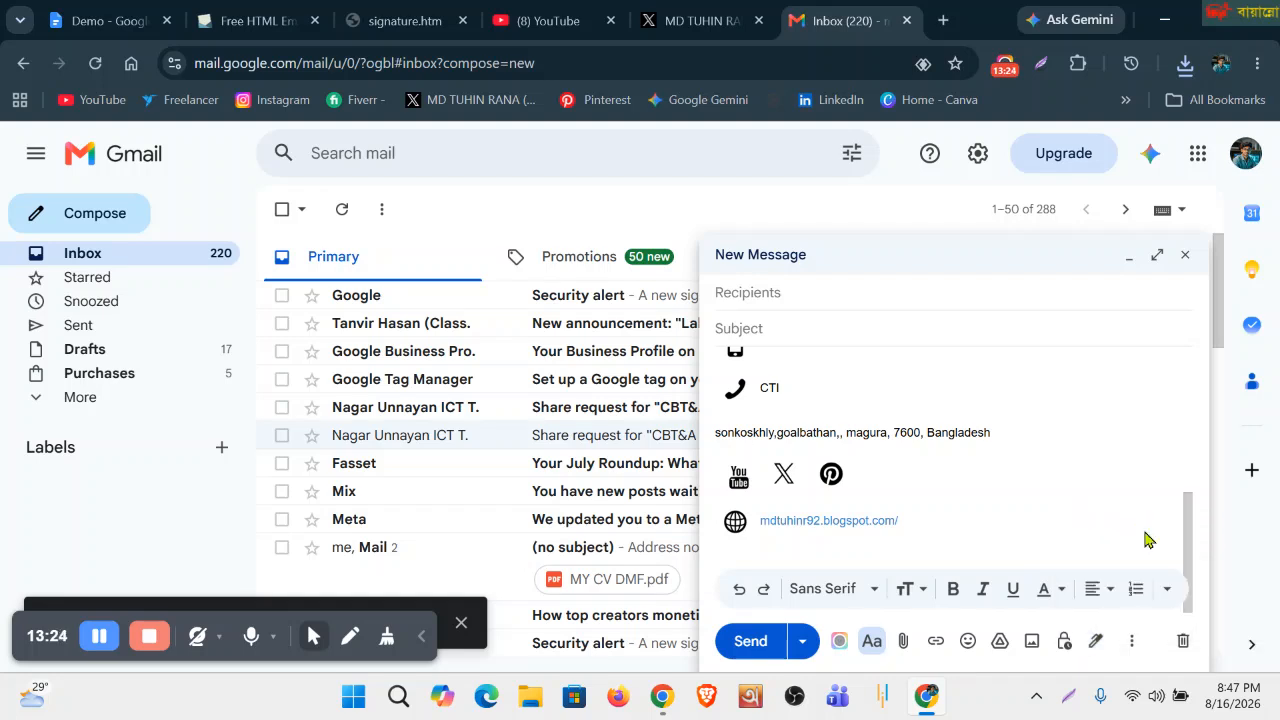
Minimize the draft and delete the SEO Expert signature in Gmail's General settings.
left_click(1129, 258)
scroll(460, 455, "down", 1)
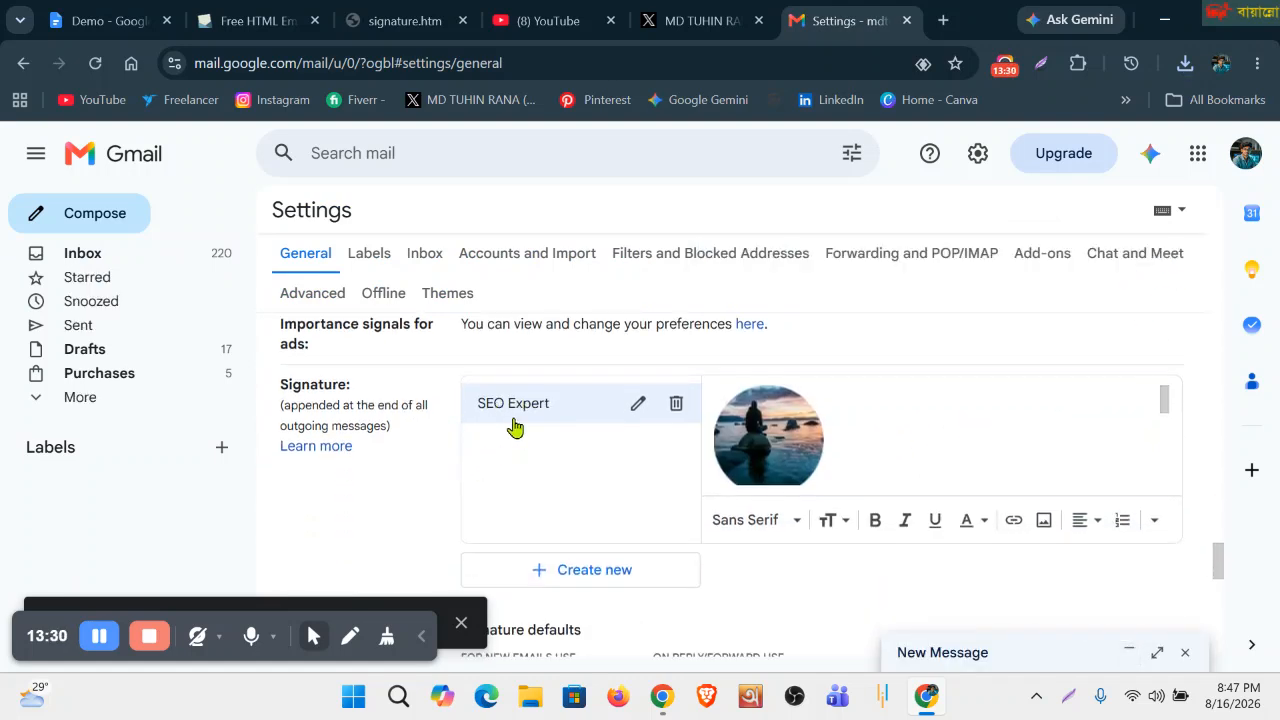
scroll(853, 440, "down", 2)
scroll(854, 440, "up", 10)
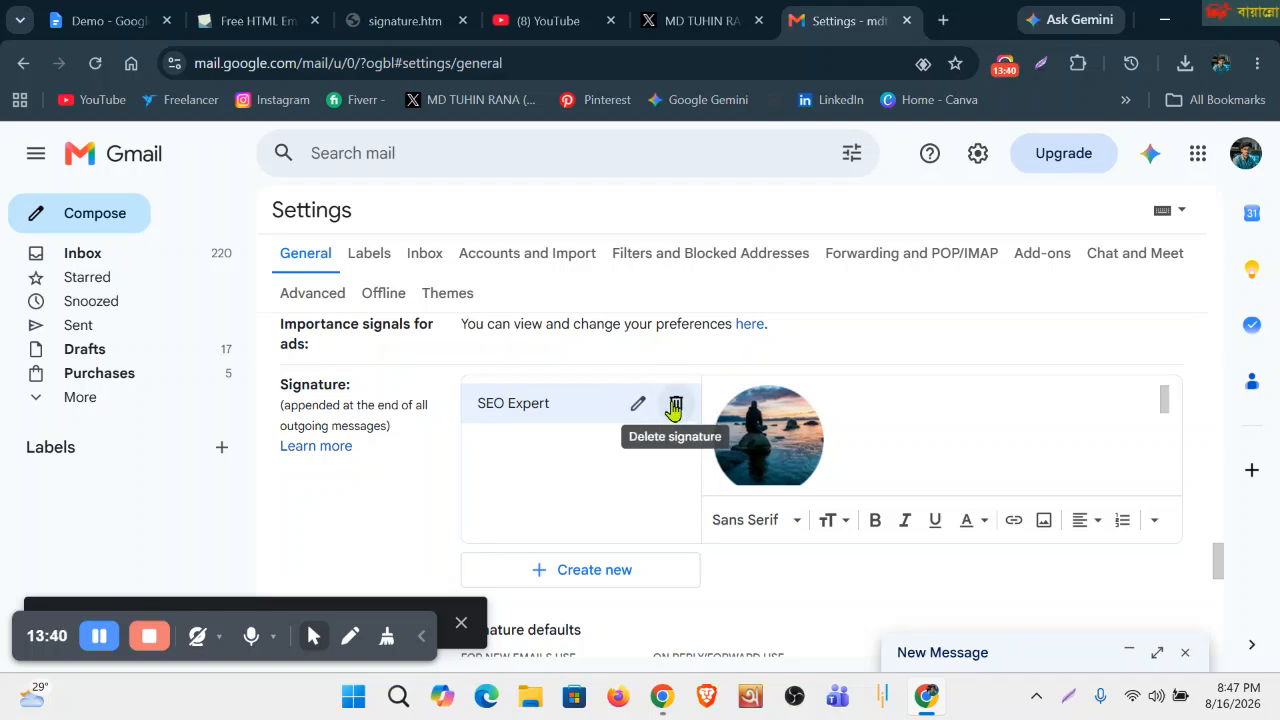
left_click(676, 405)
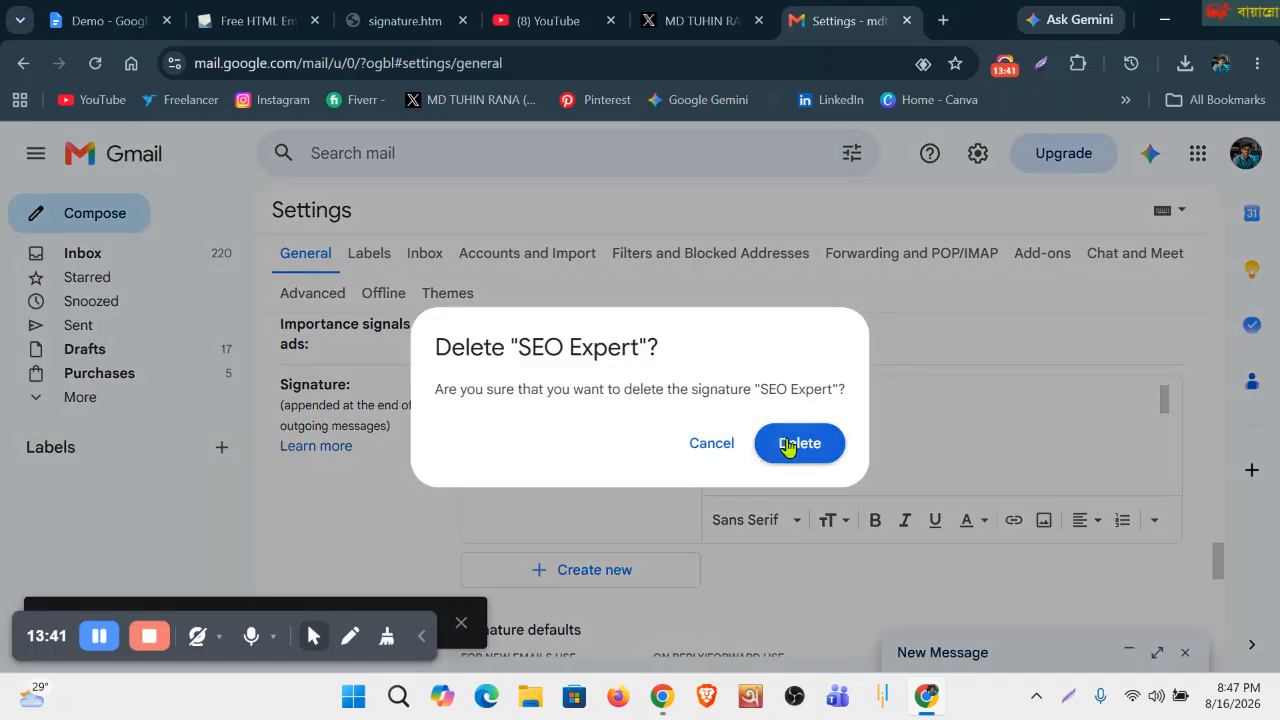
left_click(788, 445)
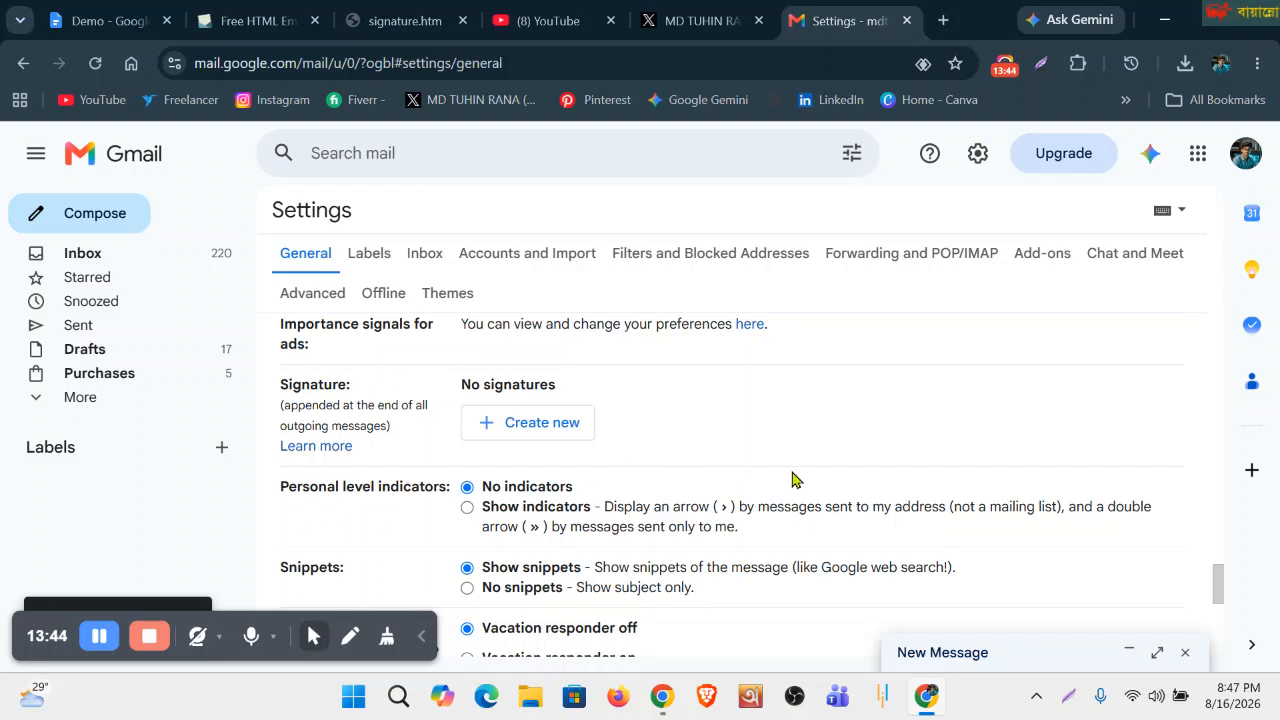
left_click(538, 430)
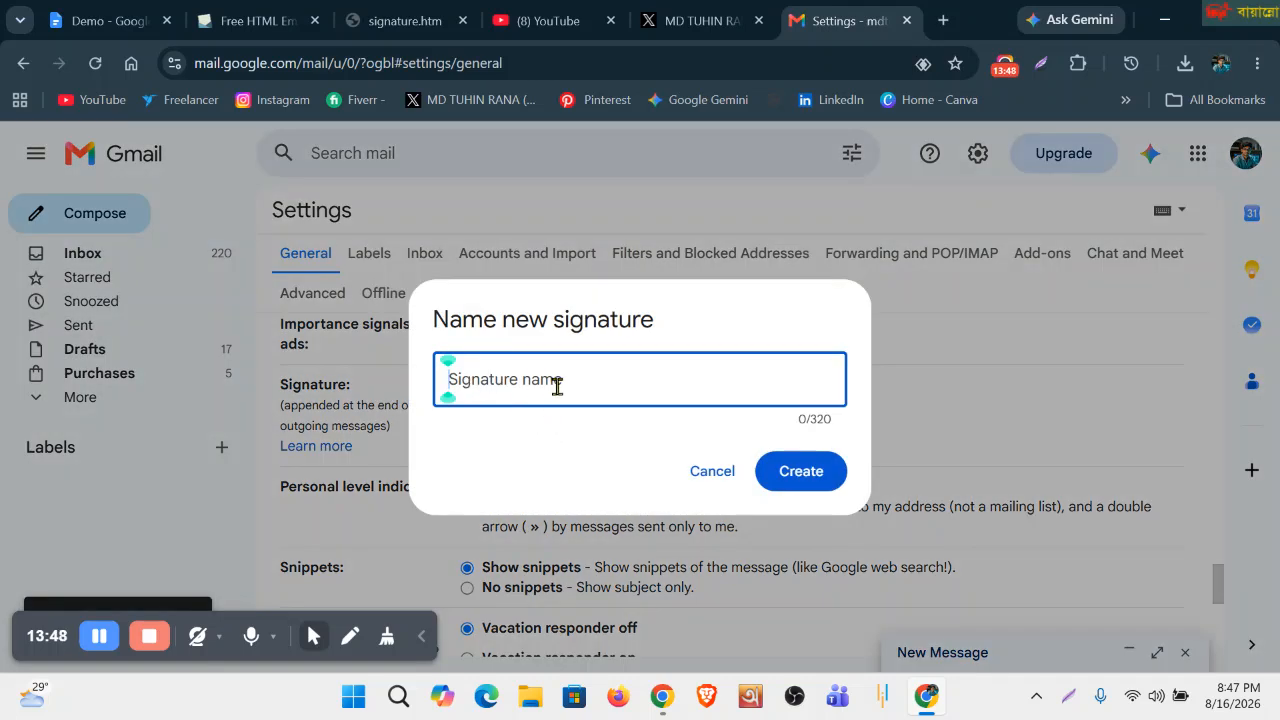
Name the new Gmail signature after the contact and create it.
type("Tuhi")
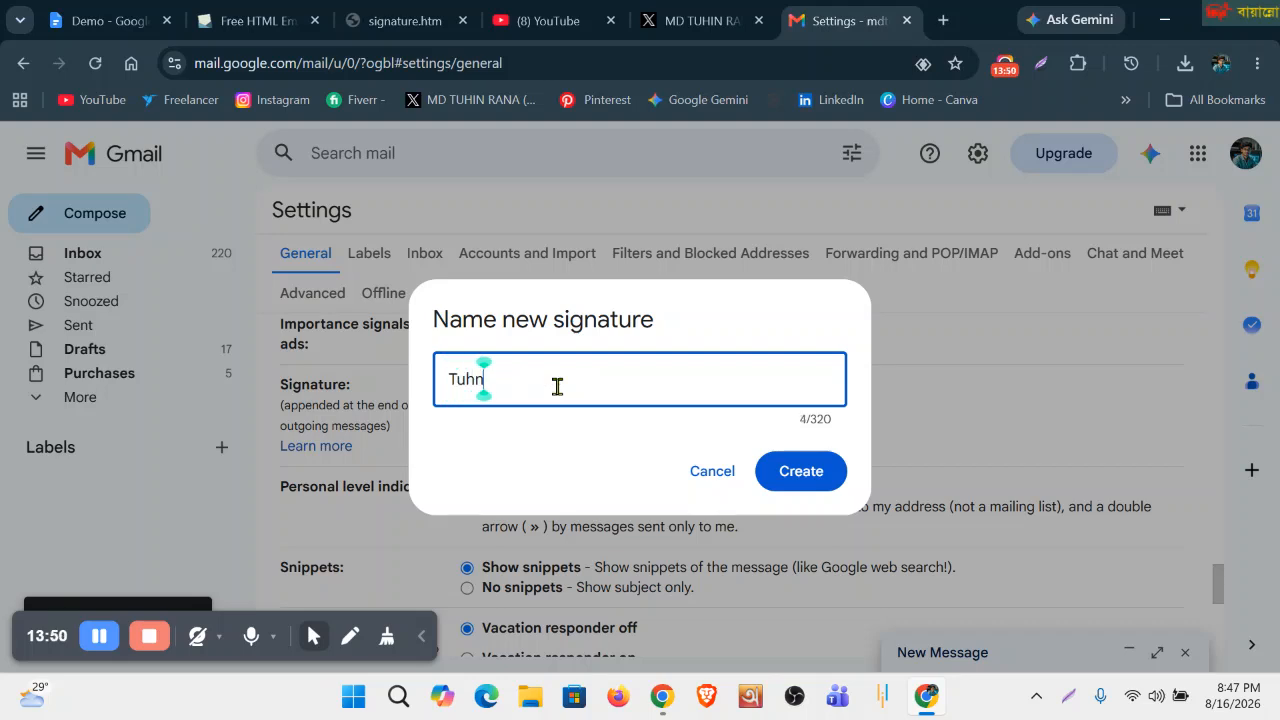
key("BackSpace")
type("in")
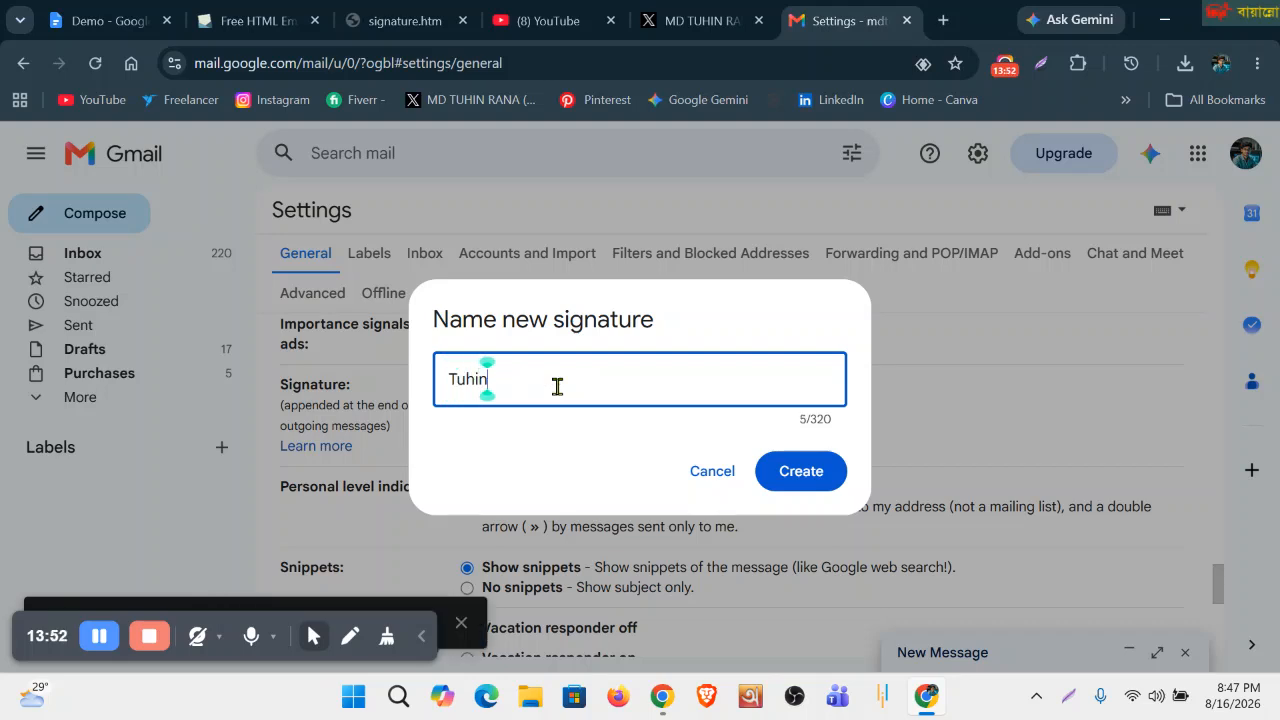
left_click(802, 474)
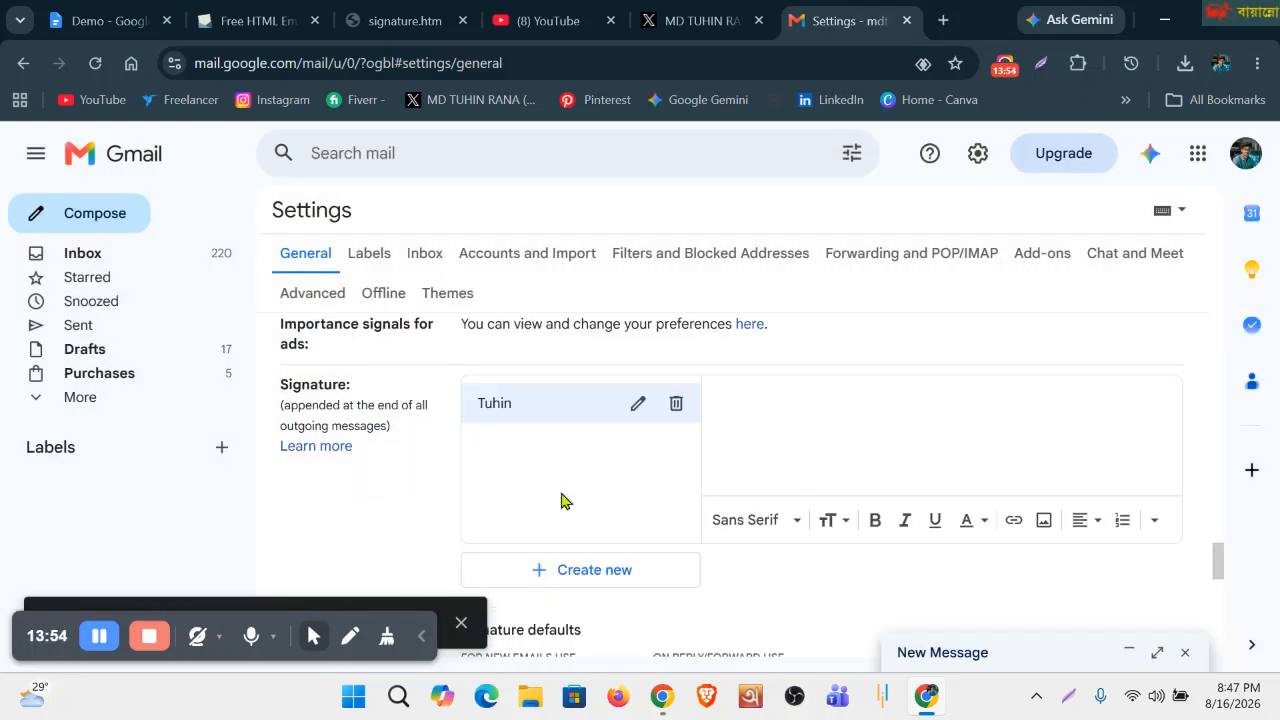
Paste the copied signature.htm design, starting with the cropped profile image, into the signature editor.
left_click(415, 24)
left_click(848, 20)
key("ctrl+v")
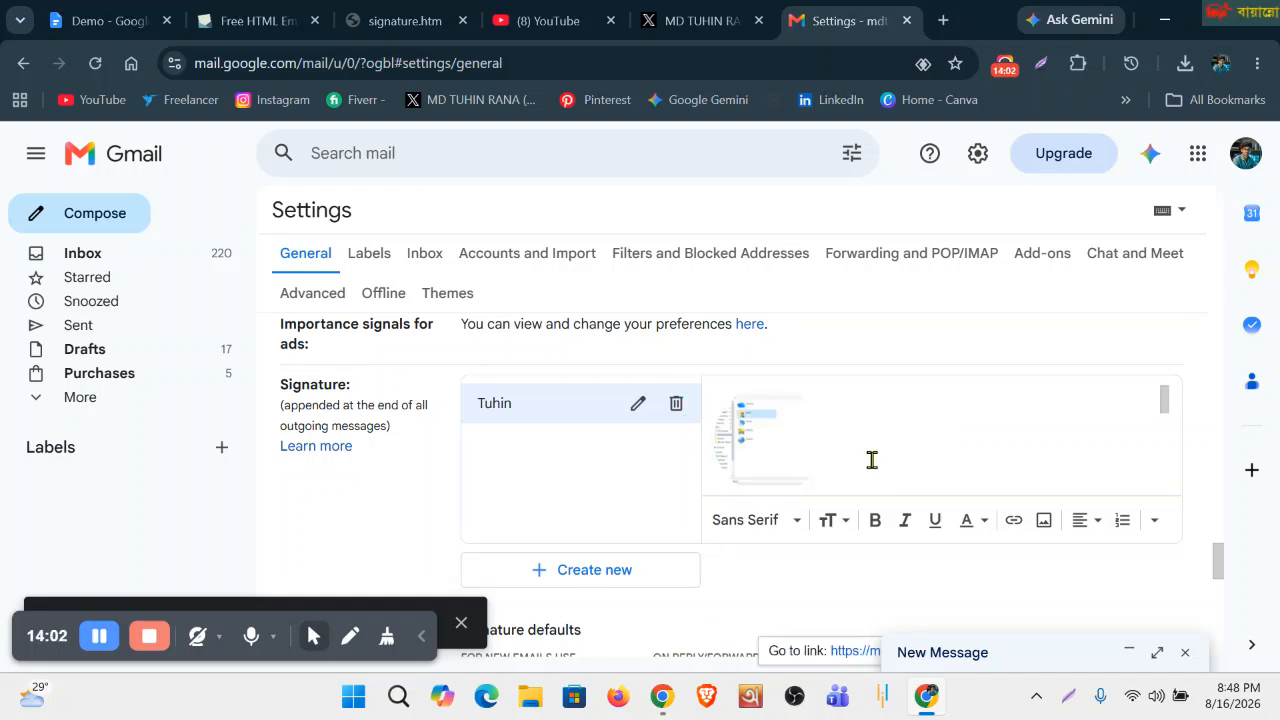
scroll(871, 457, "up", 1)
scroll(806, 510, "down", 4)
scroll(840, 550, "up", 5)
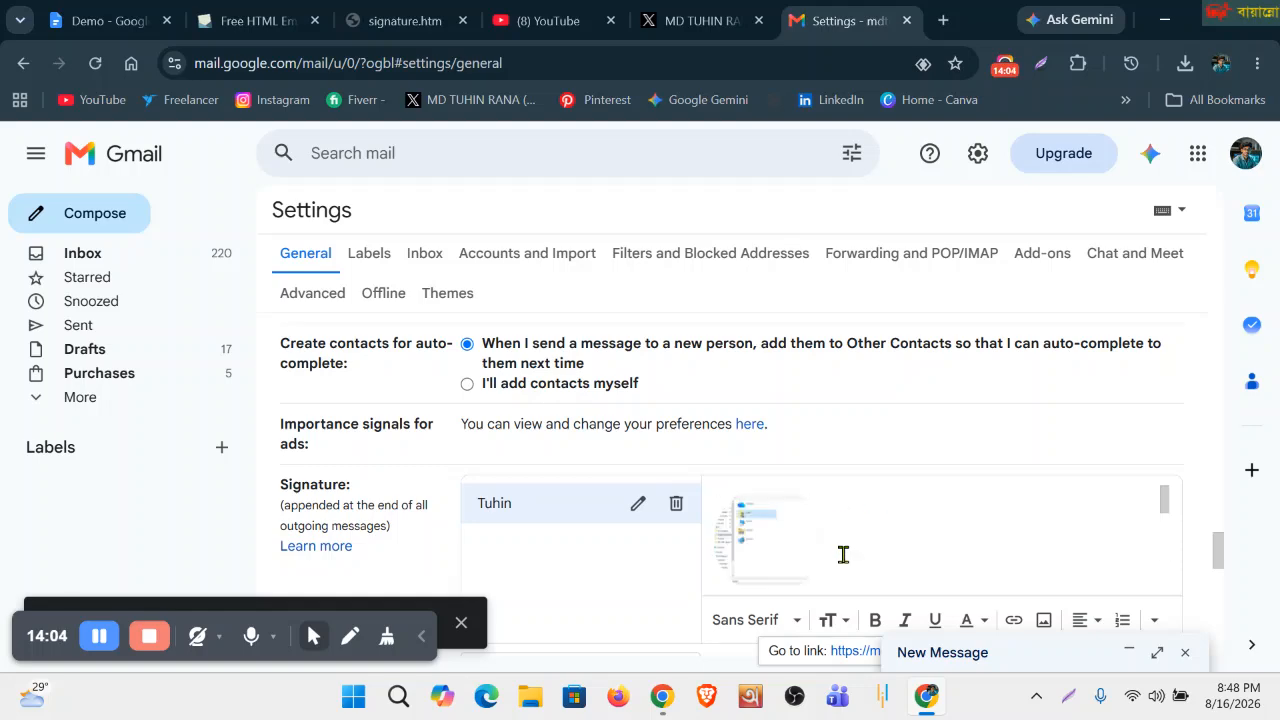
scroll(634, 497, "down", 4)
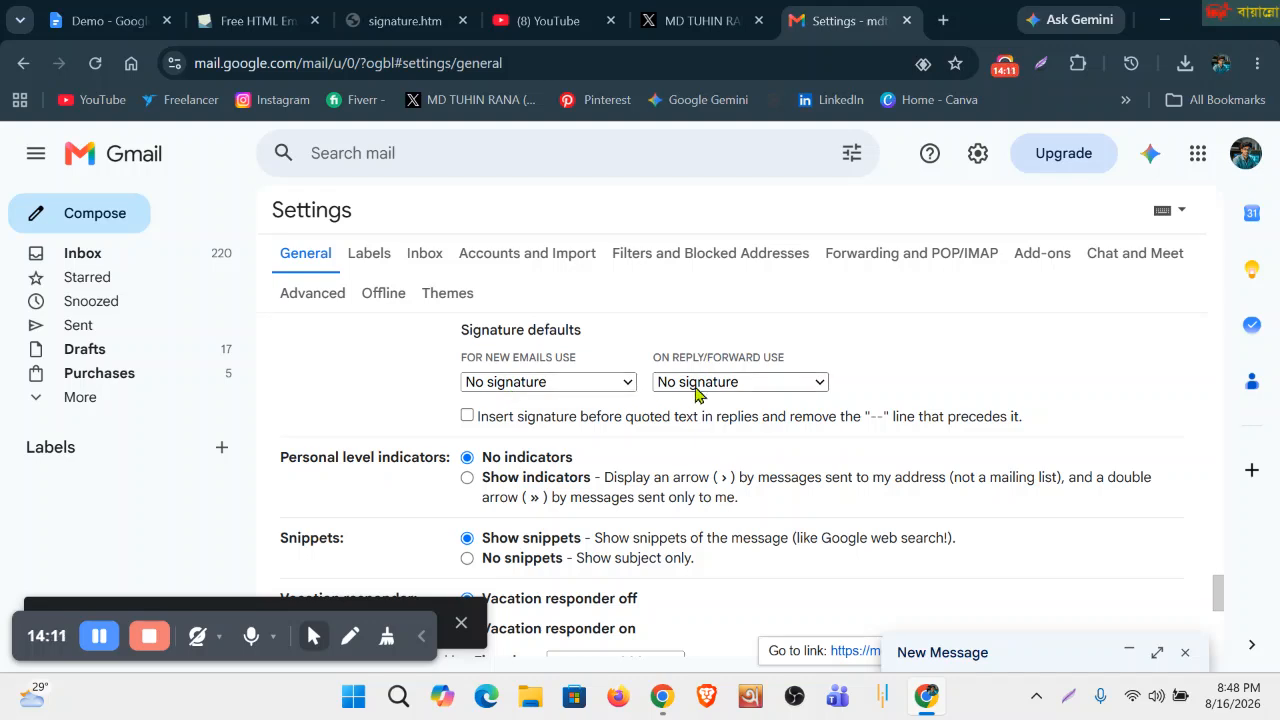
Make the new signature the default for new emails and for replies/forwards, then save the changes.
left_click(566, 386)
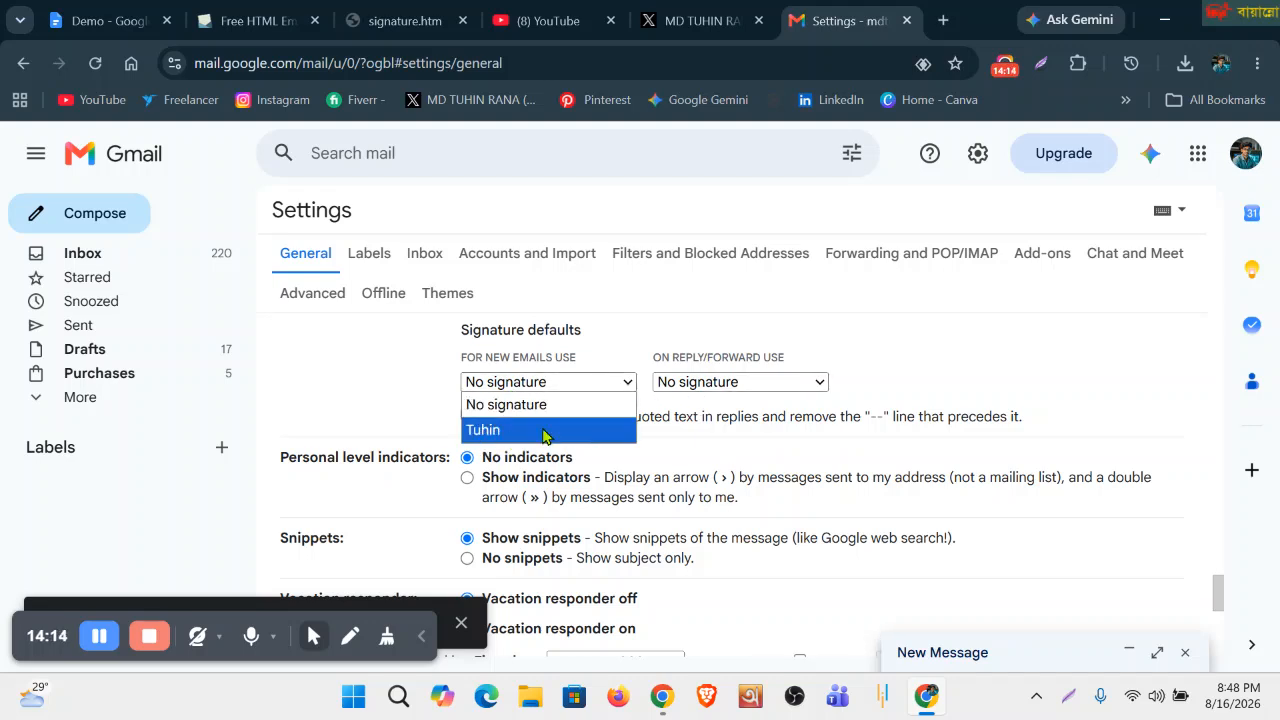
scroll(714, 403, "up", 3)
scroll(543, 403, "down", 3)
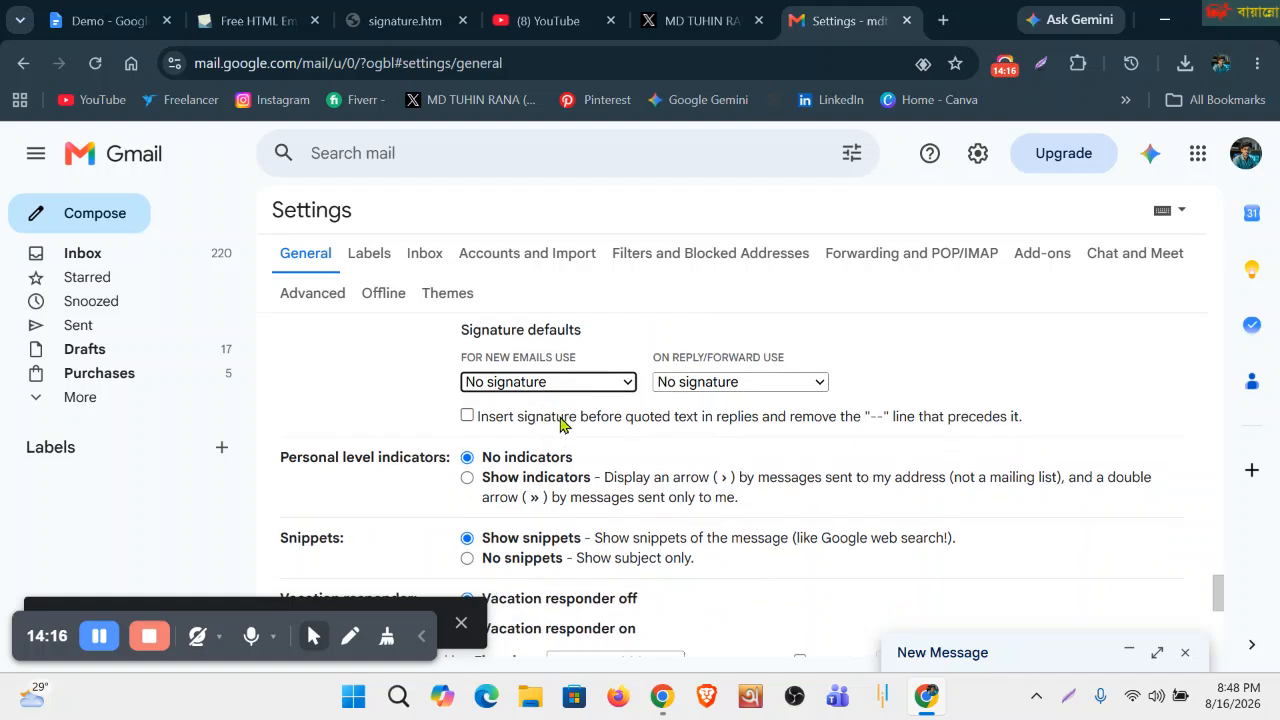
left_click(613, 382)
left_click(510, 432)
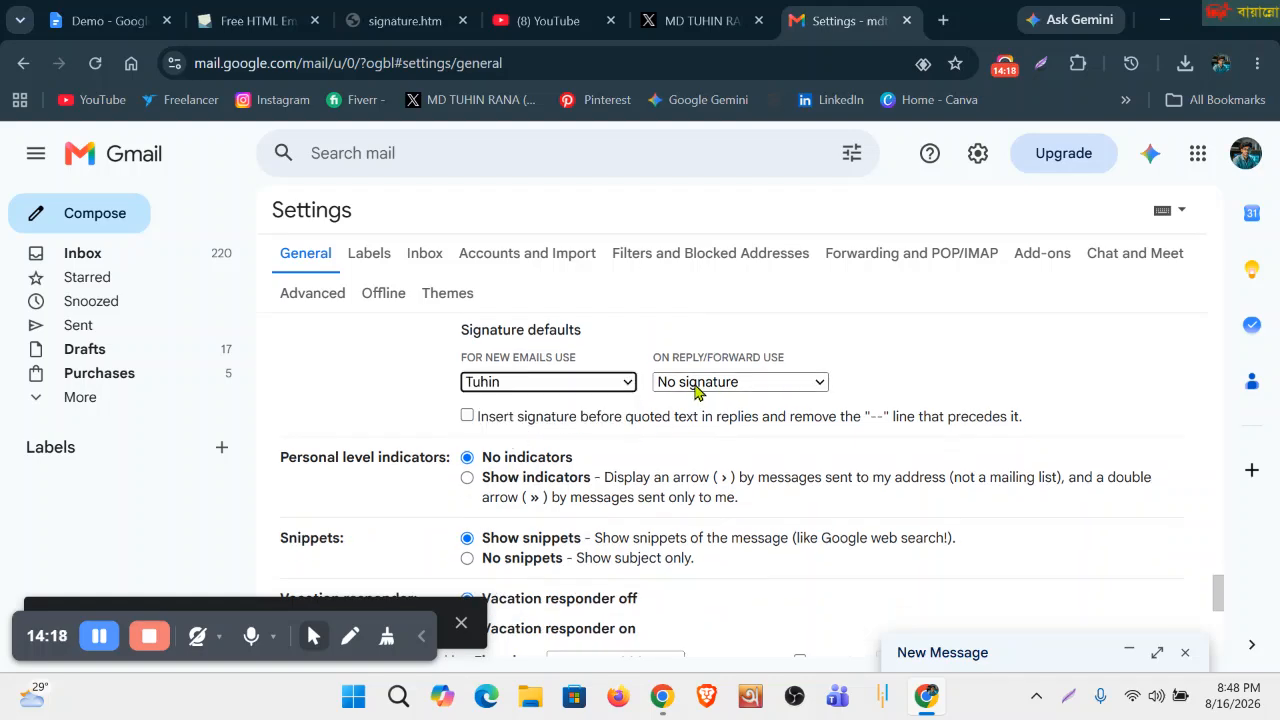
left_click(697, 382)
left_click(680, 432)
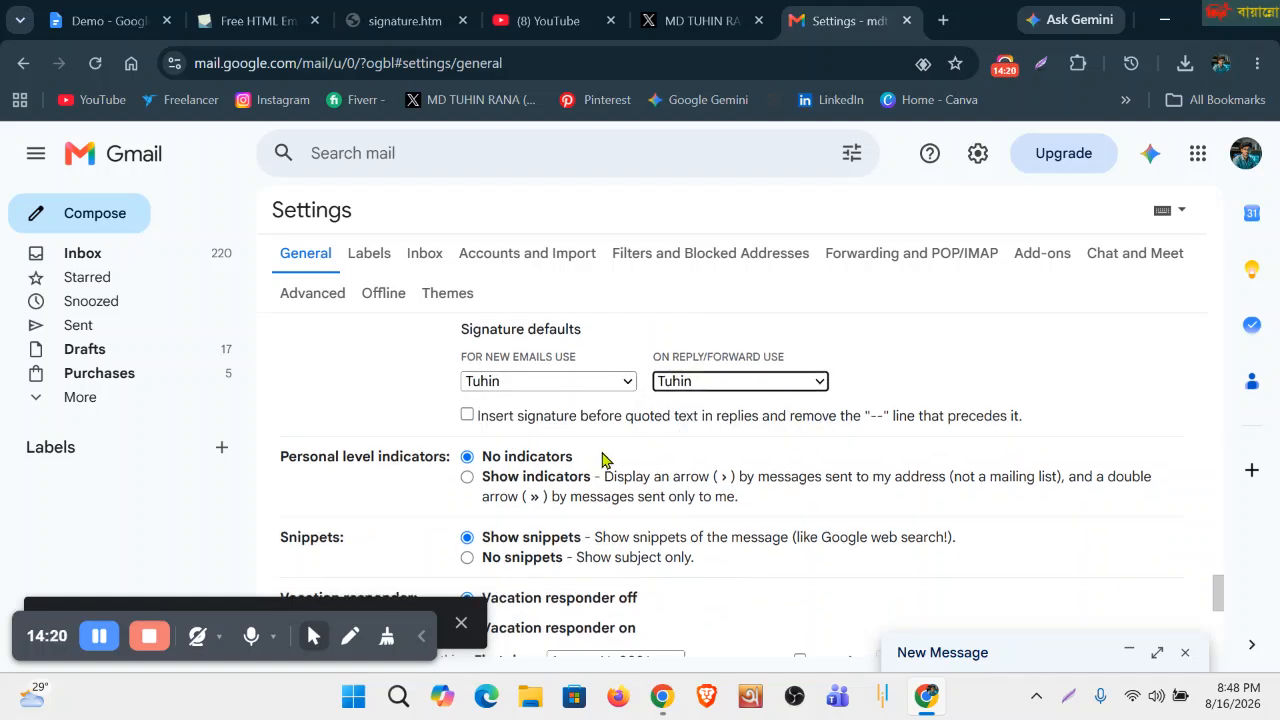
scroll(602, 459, "down", 10)
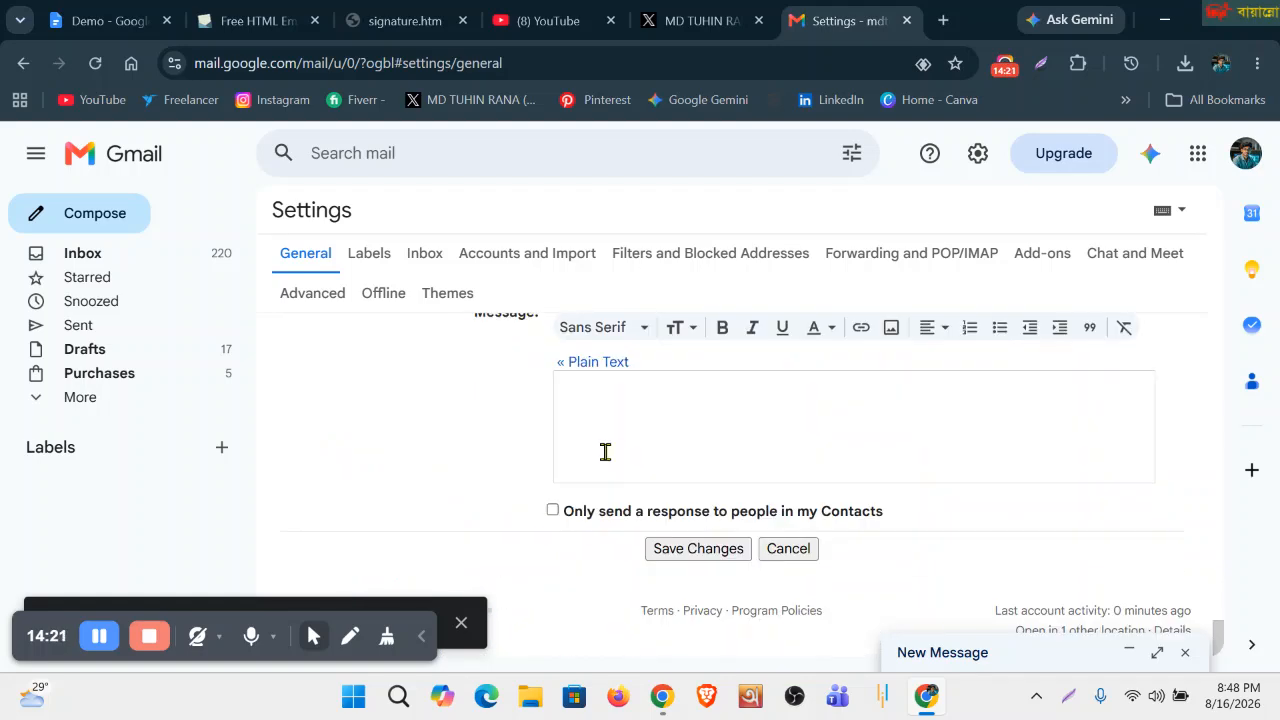
left_click(686, 550)
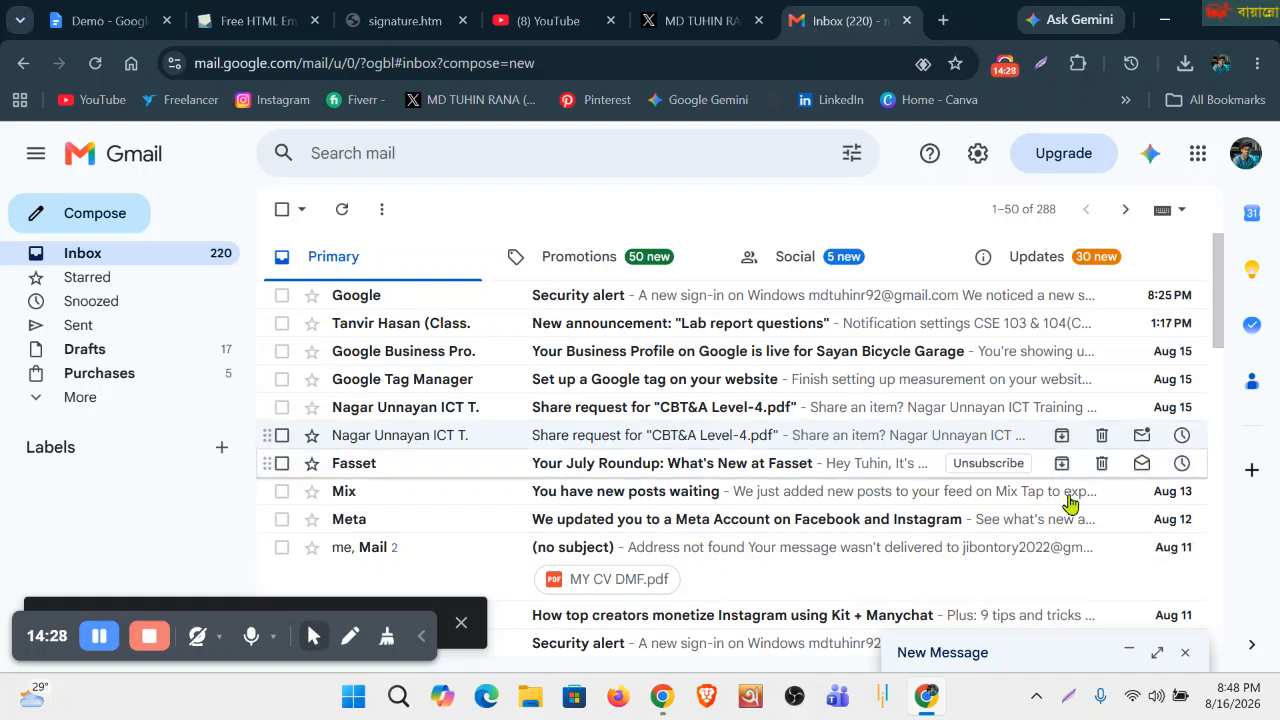
Reload Gmail and compose a new message to confirm the signature with contact details appears.
left_click(93, 63)
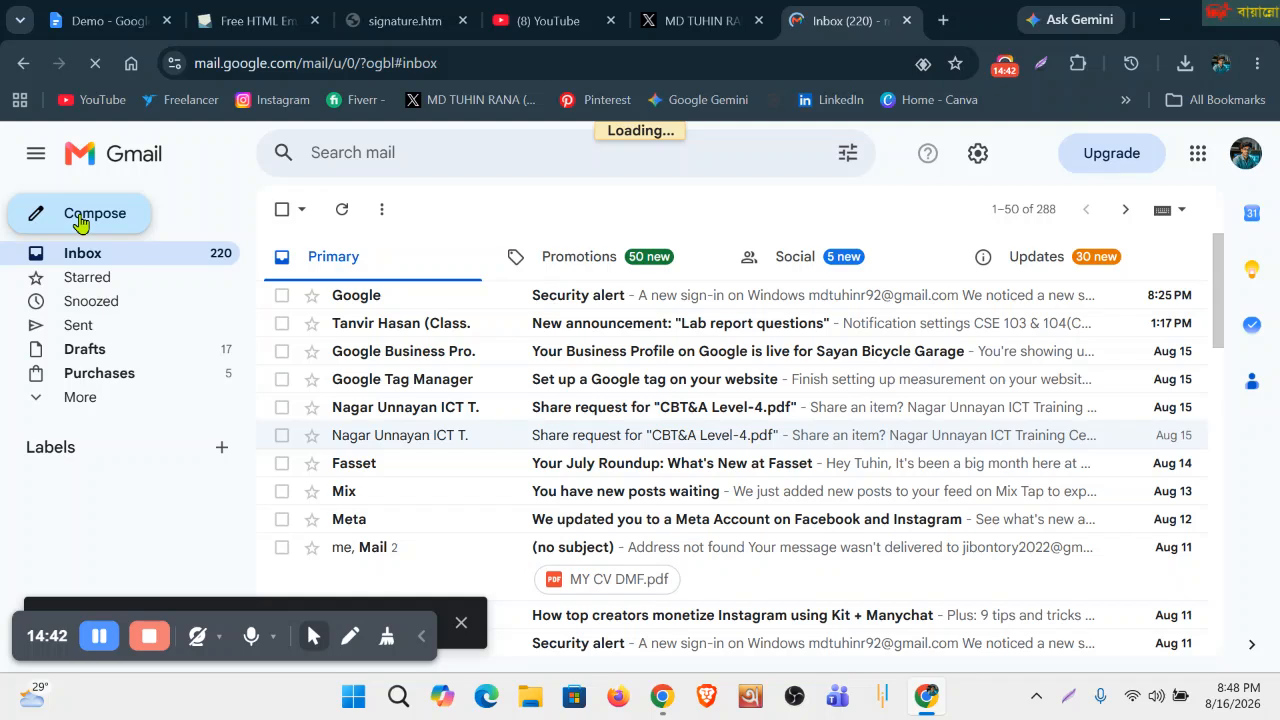
left_click(80, 222)
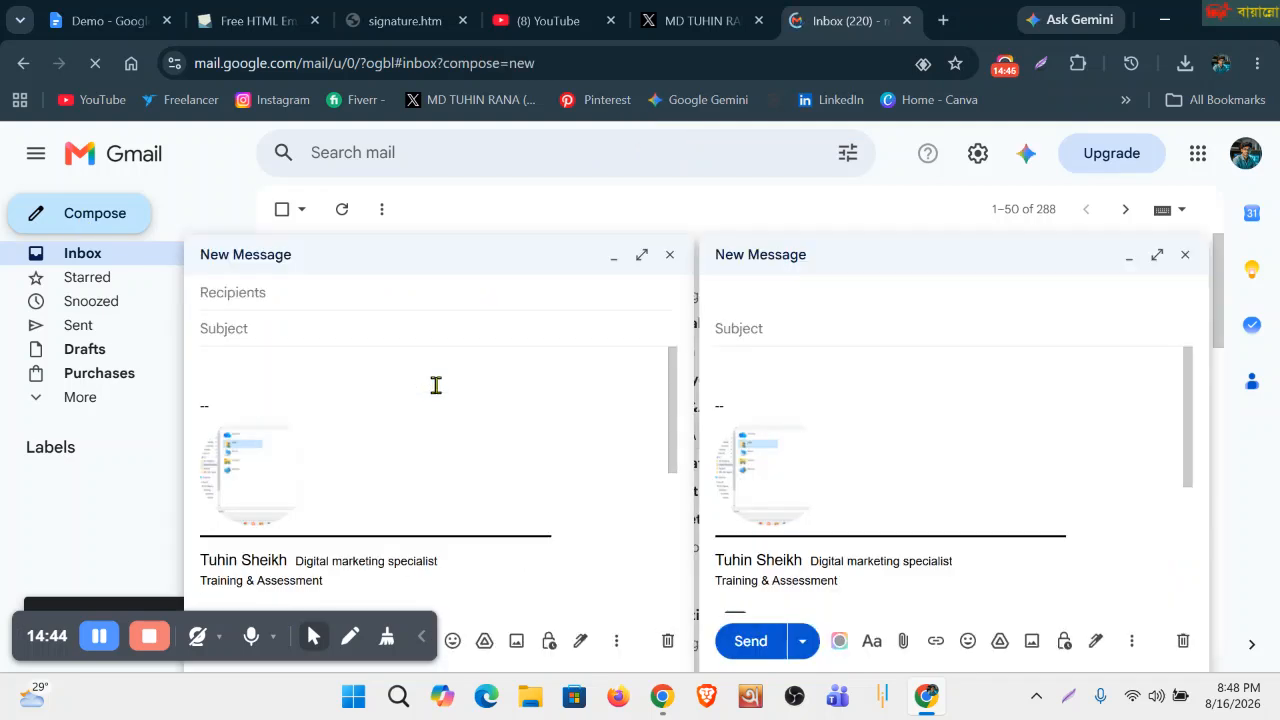
scroll(820, 483, "down", 4)
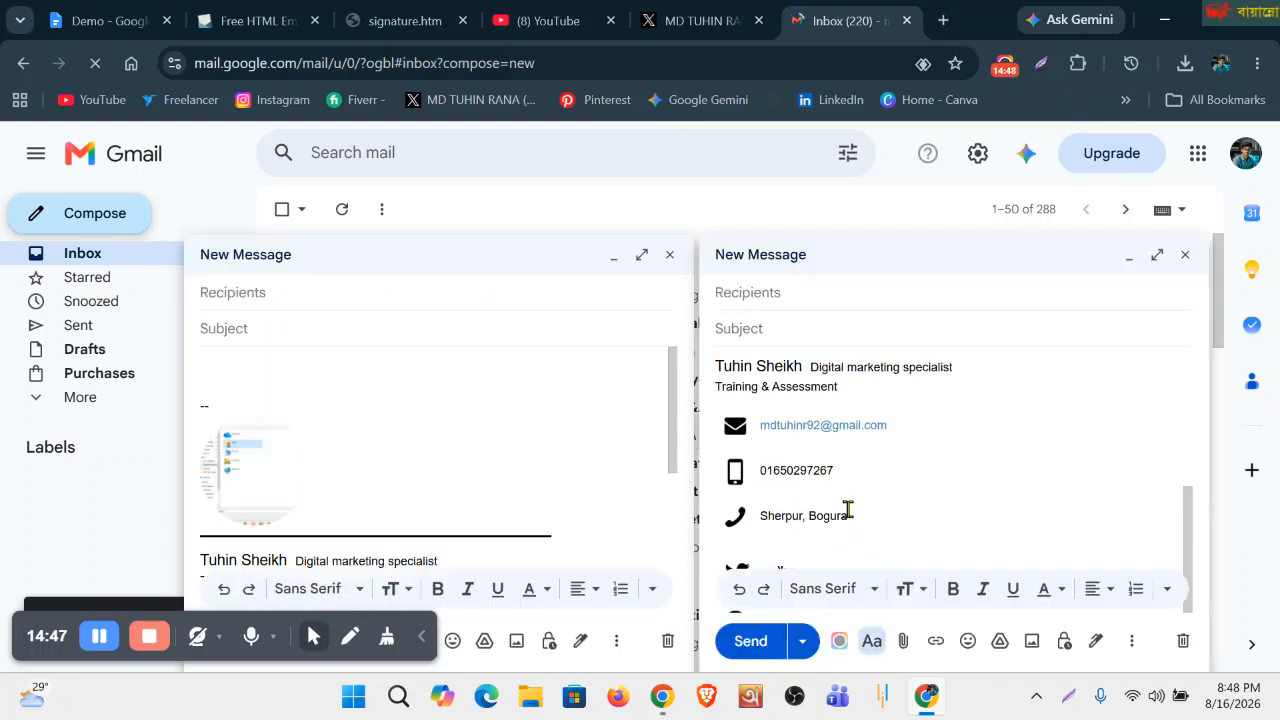
scroll(848, 510, "up", 2)
scroll(796, 484, "down", 3)
scroll(802, 480, "up", 2)
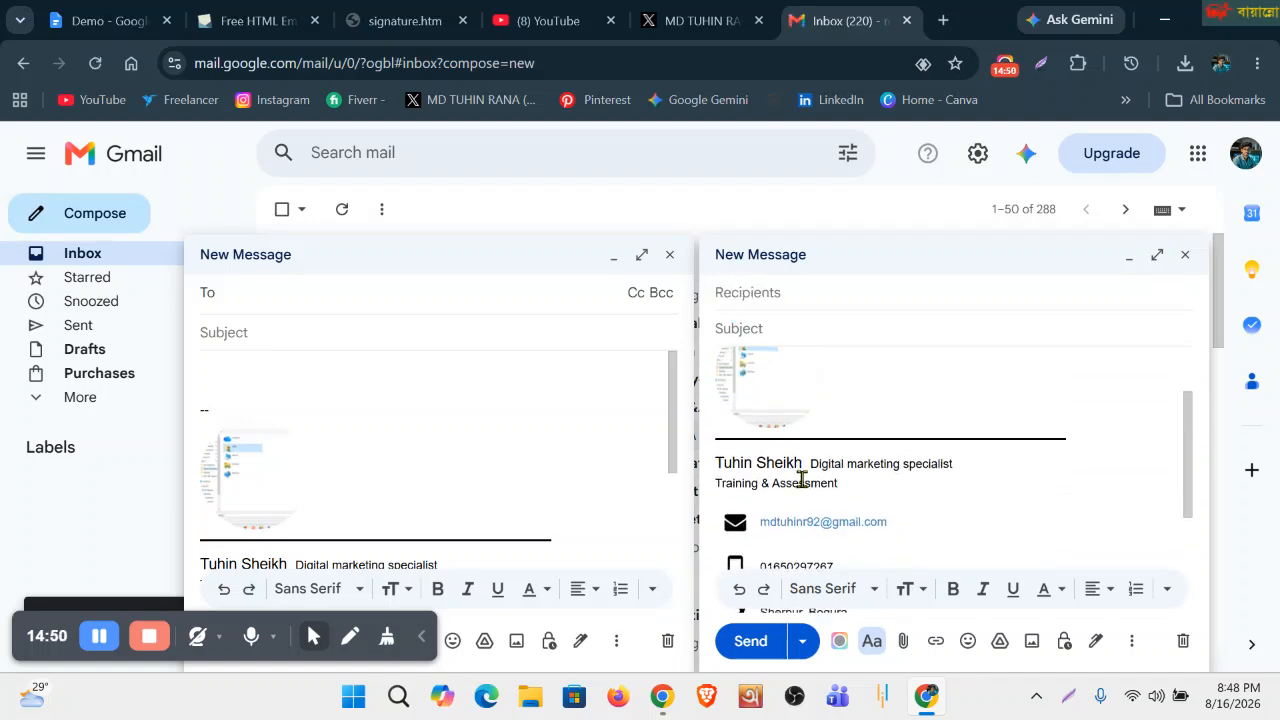
scroll(802, 480, "down", 2)
Close the extra compose window and cancel the screen snip of the message area.
left_click(670, 255)
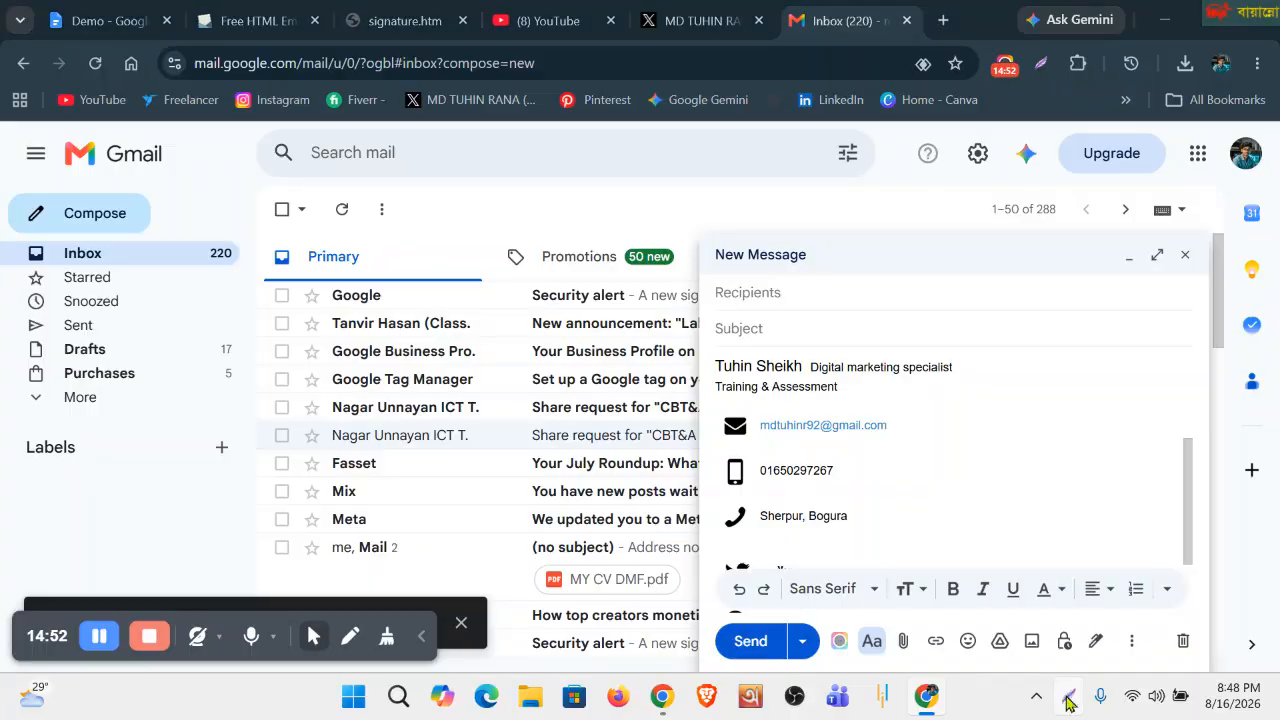
left_click(1068, 699)
left_click_drag(657, 172, 945, 420)
left_click(925, 438)
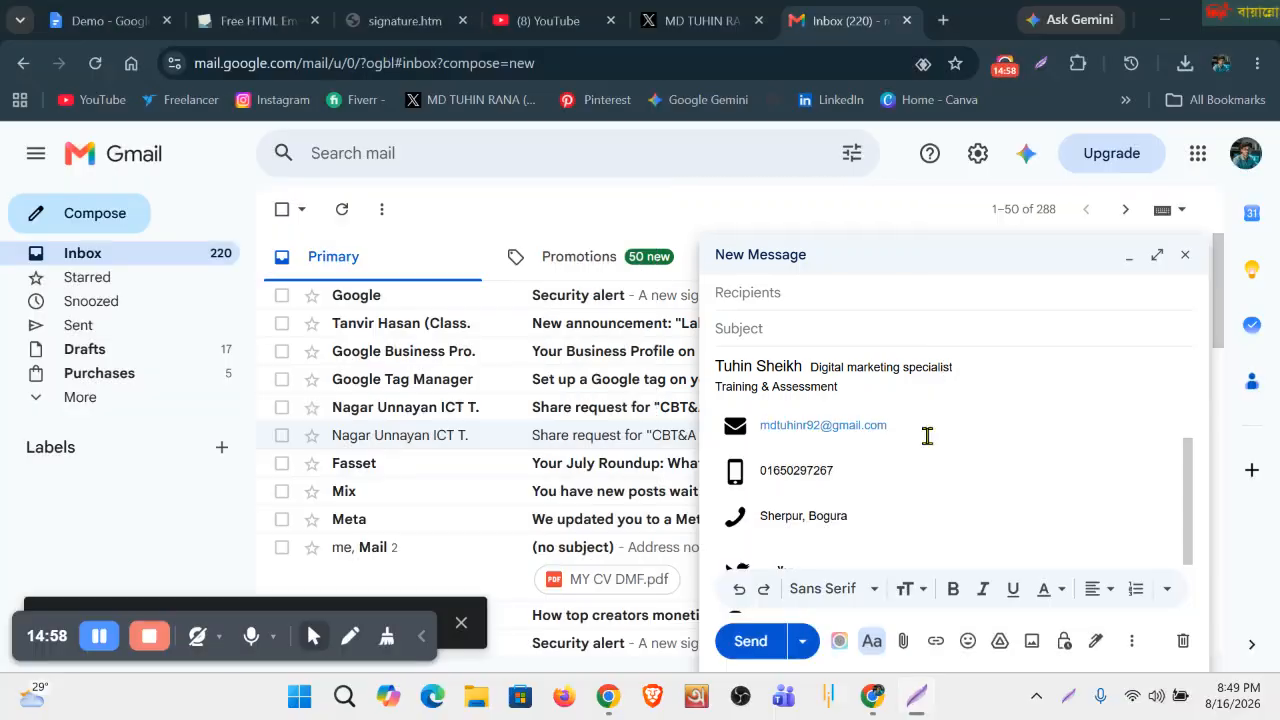
Review the Tools line in the Demo document, then return to the si.gnatu.re preview page.
key("ctrl+1")
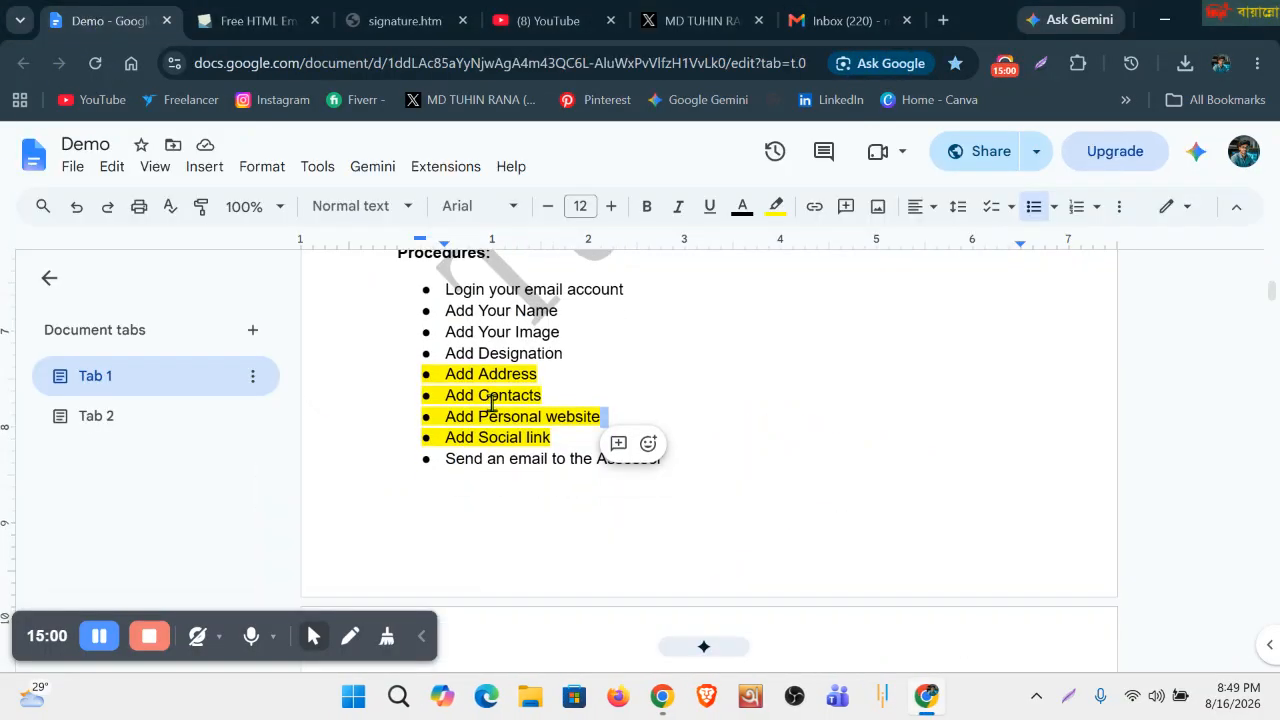
scroll(492, 402, "down", 5)
scroll(492, 402, "up", 2)
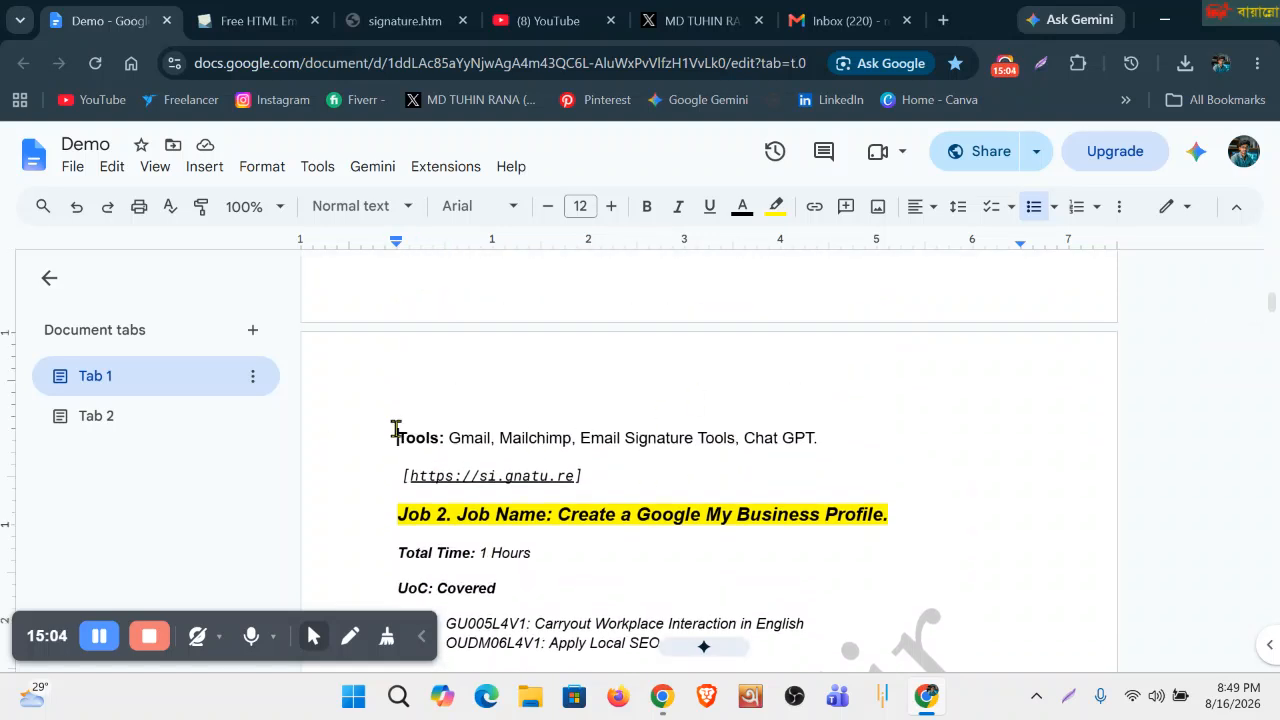
left_click_drag(396, 438, 445, 438)
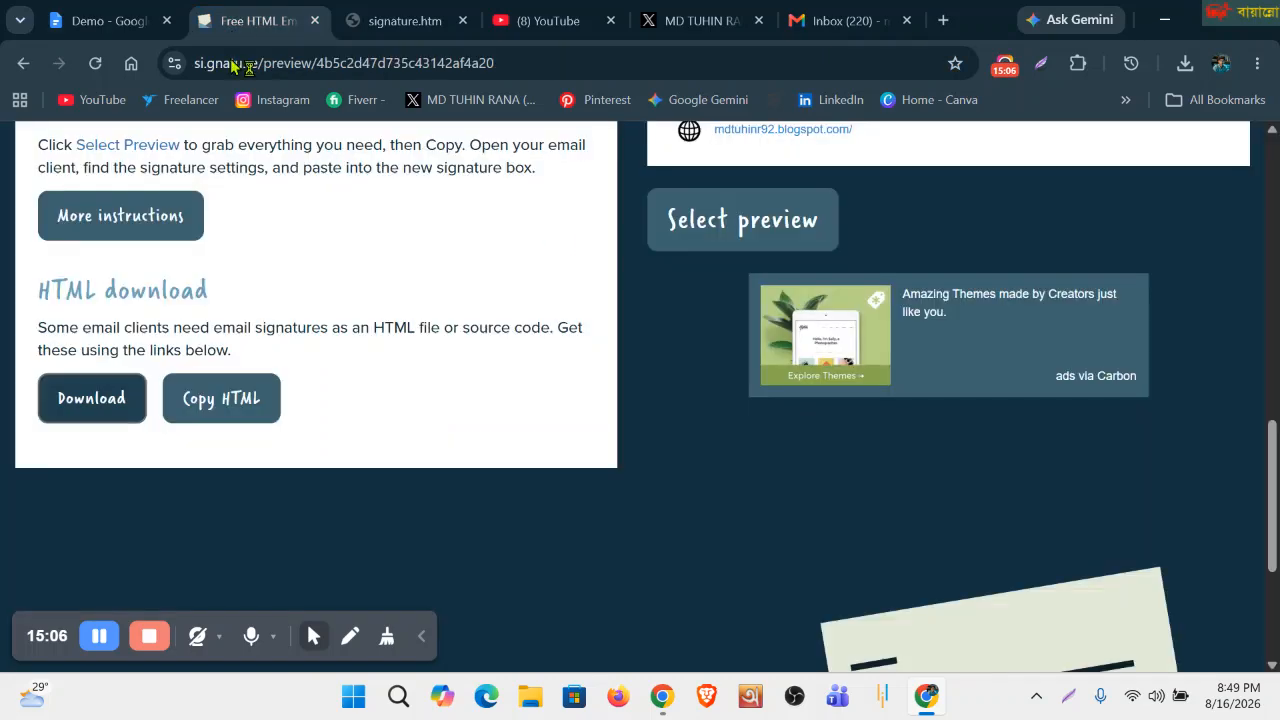
left_click(258, 25)
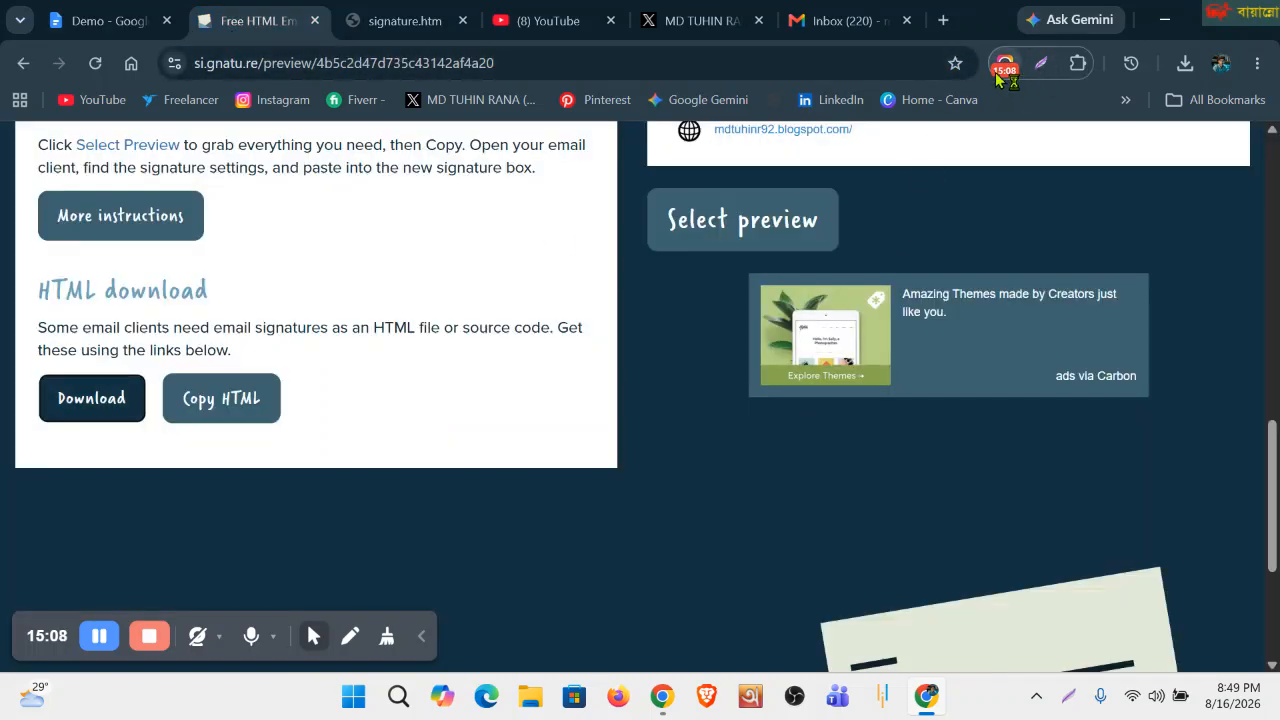